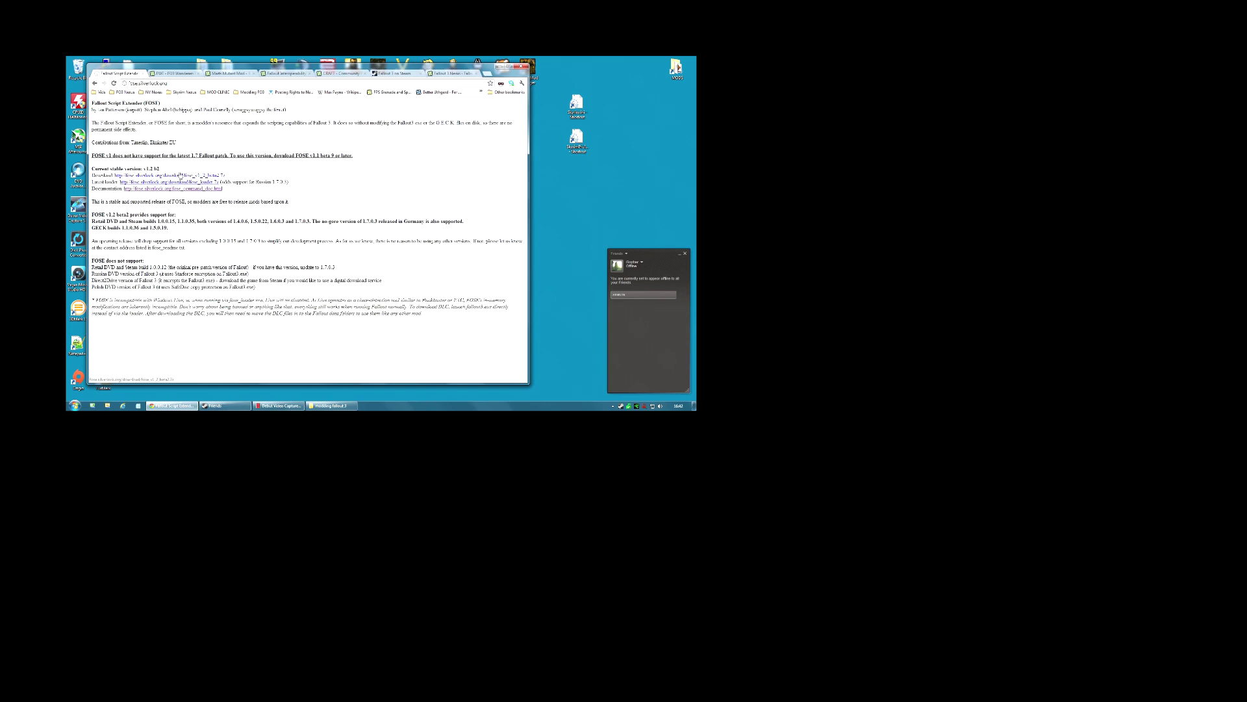
{"action": "right_click", "coordinate": [199, 175]}
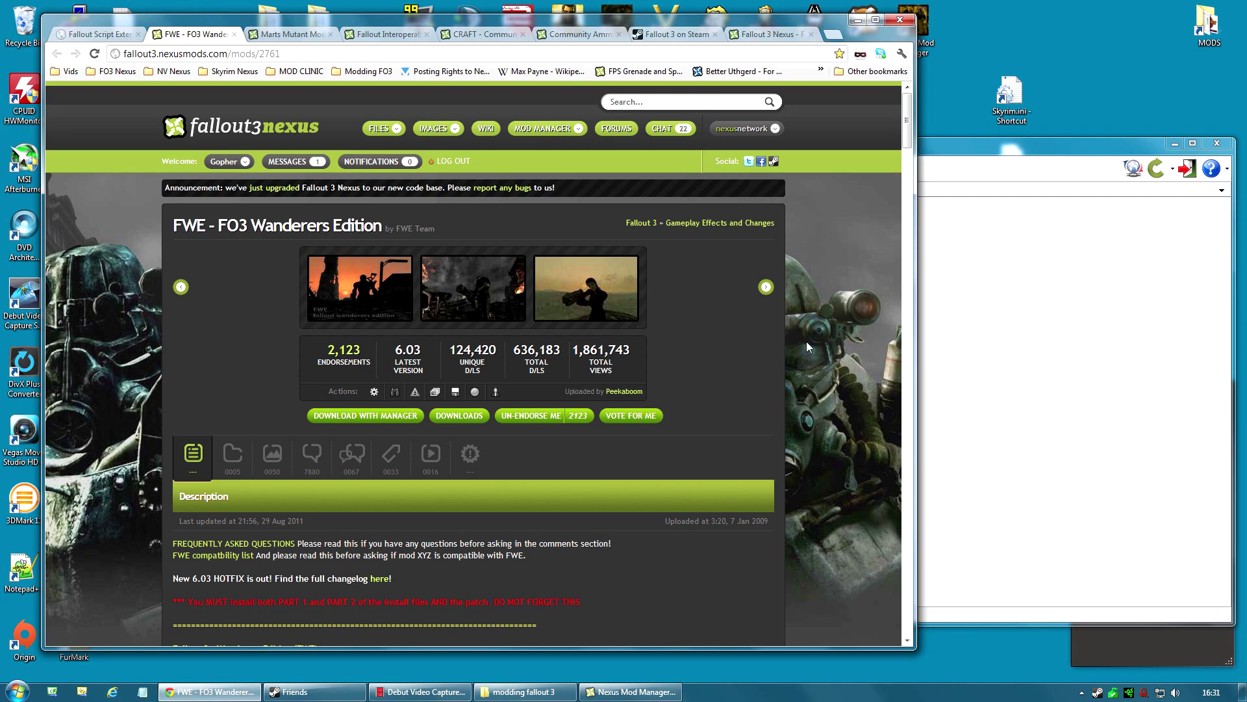
- Read the FWE - FO3 Wanderers Edition description, covering required mods, the overview of changes, overall goals and character changes
{"action": "scroll", "coordinate": [840, 365], "scroll_direction": "down", "scroll_amount": 3}
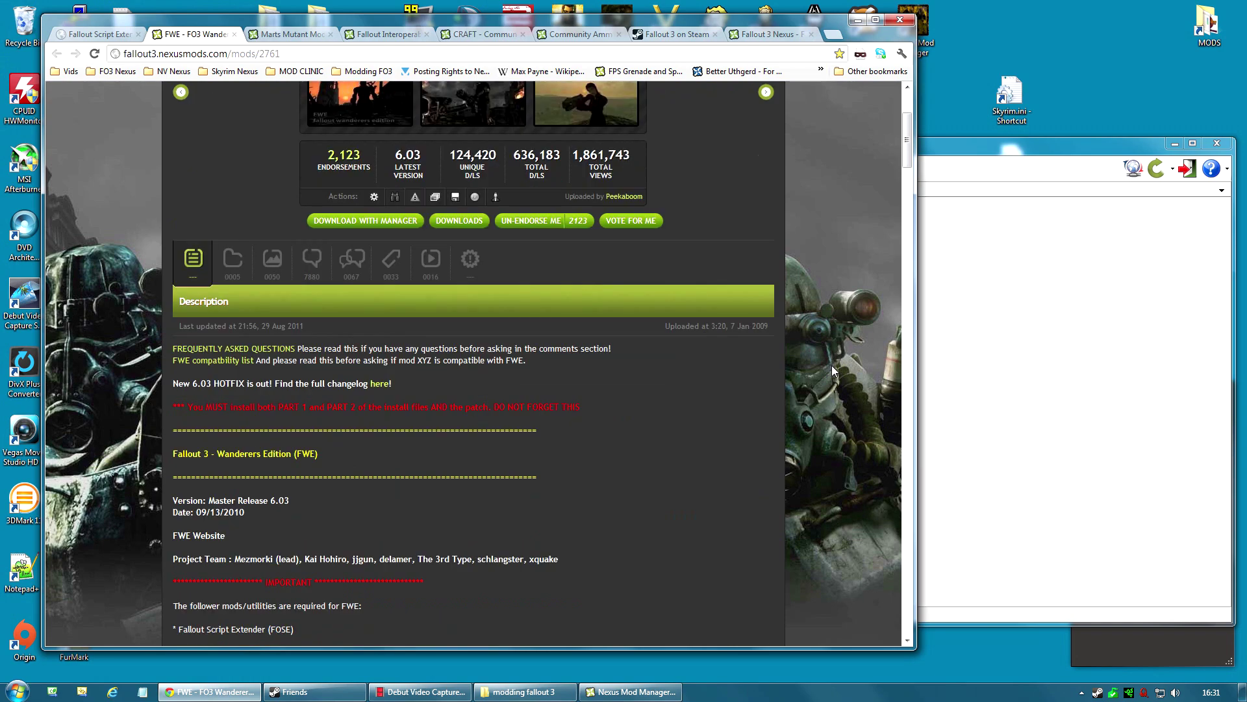
{"action": "scroll", "coordinate": [834, 370], "scroll_direction": "down", "scroll_amount": 1}
{"action": "scroll", "coordinate": [754, 380], "scroll_direction": "down", "scroll_amount": 3}
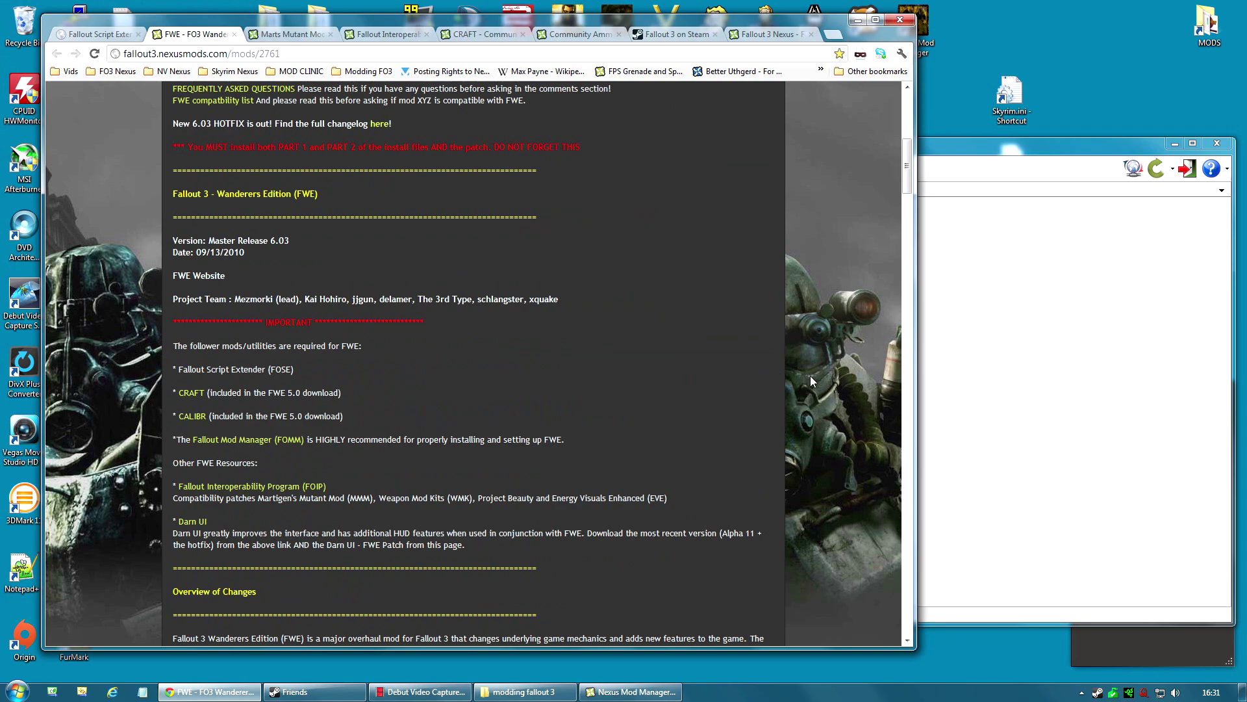
{"action": "scroll", "coordinate": [809, 376], "scroll_direction": "down", "scroll_amount": 6}
{"action": "scroll", "coordinate": [790, 372], "scroll_direction": "down", "scroll_amount": 1}
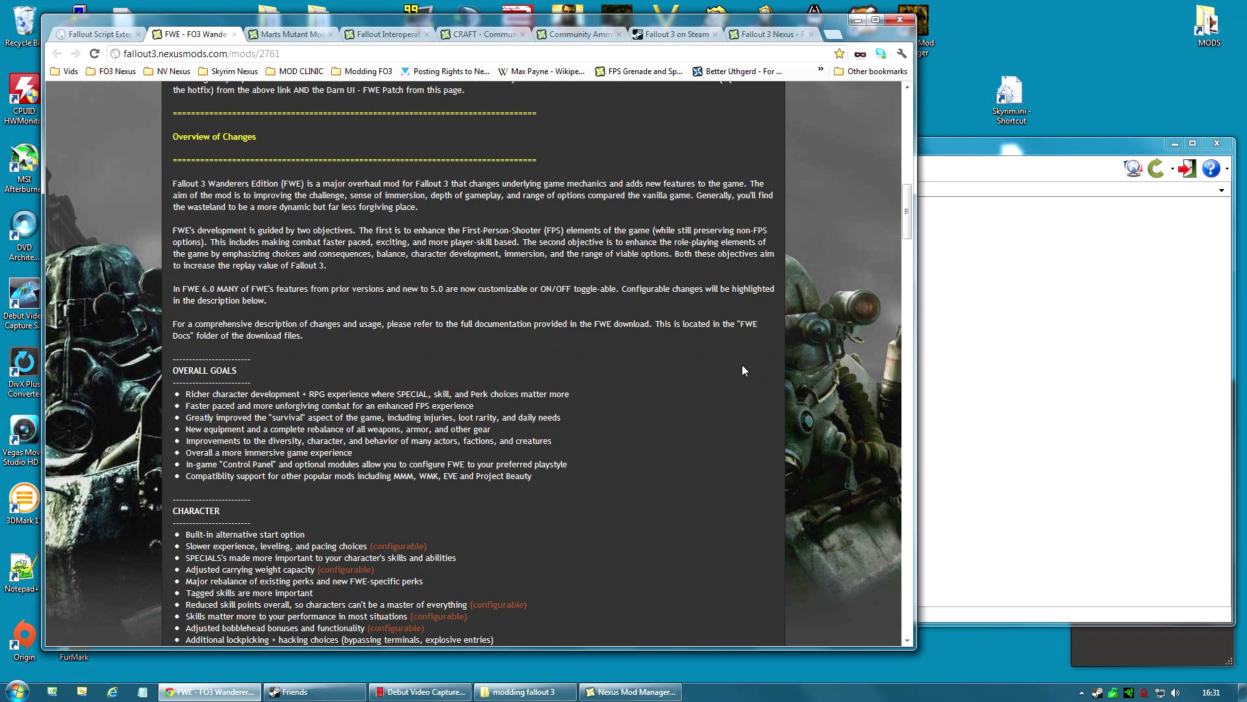
{"action": "scroll", "coordinate": [743, 371], "scroll_direction": "down", "scroll_amount": 1}
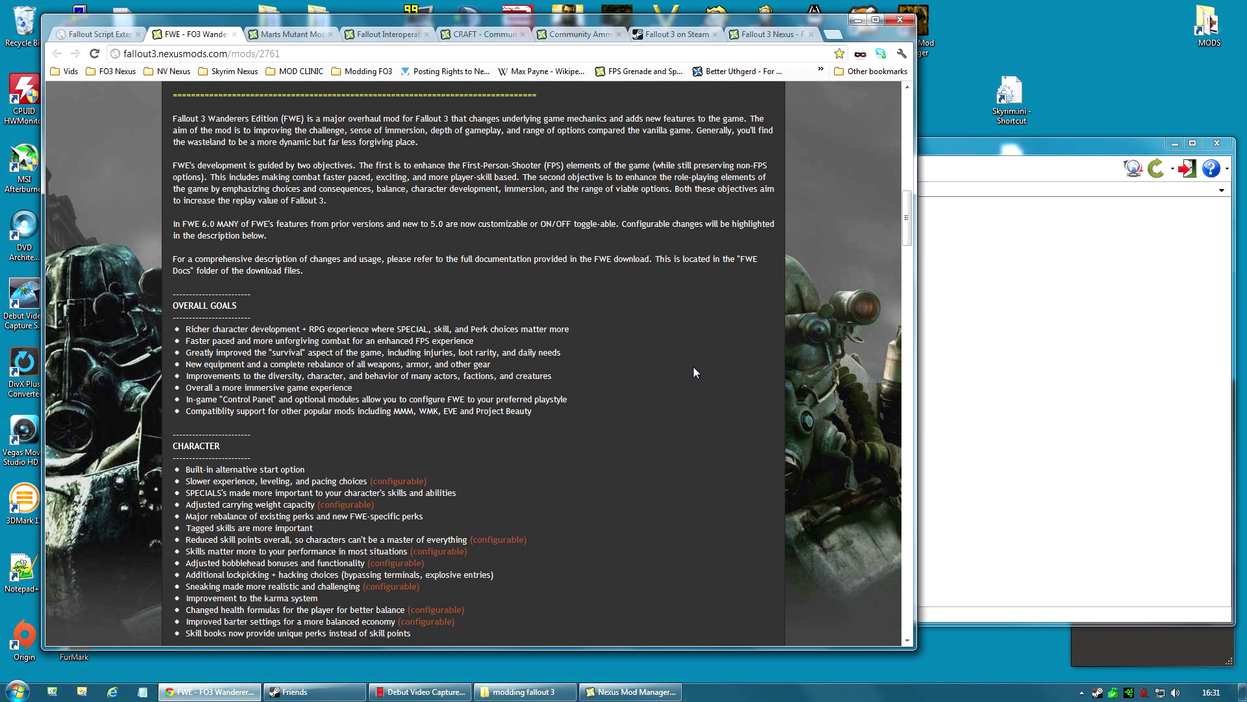
{"action": "scroll", "coordinate": [650, 381], "scroll_direction": "down", "scroll_amount": 3}
{"action": "scroll", "coordinate": [649, 376], "scroll_direction": "up", "scroll_amount": 2}
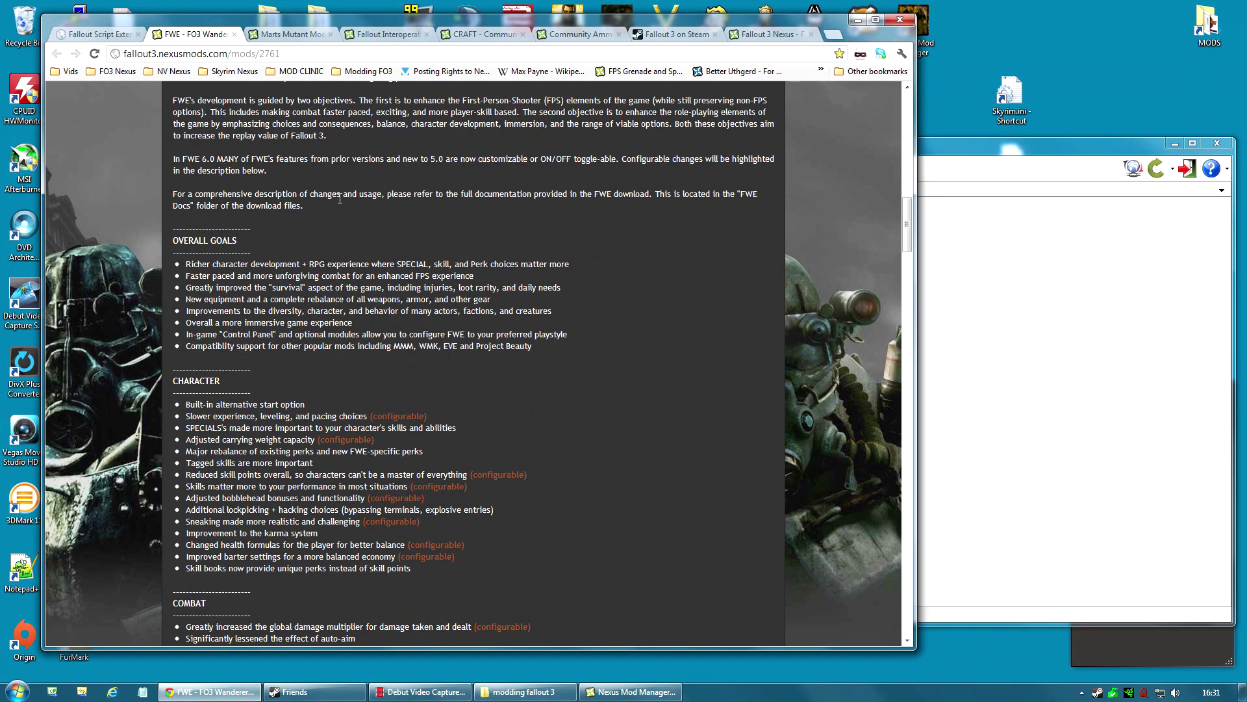
{"action": "scroll", "coordinate": [652, 256], "scroll_direction": "down", "scroll_amount": 2}
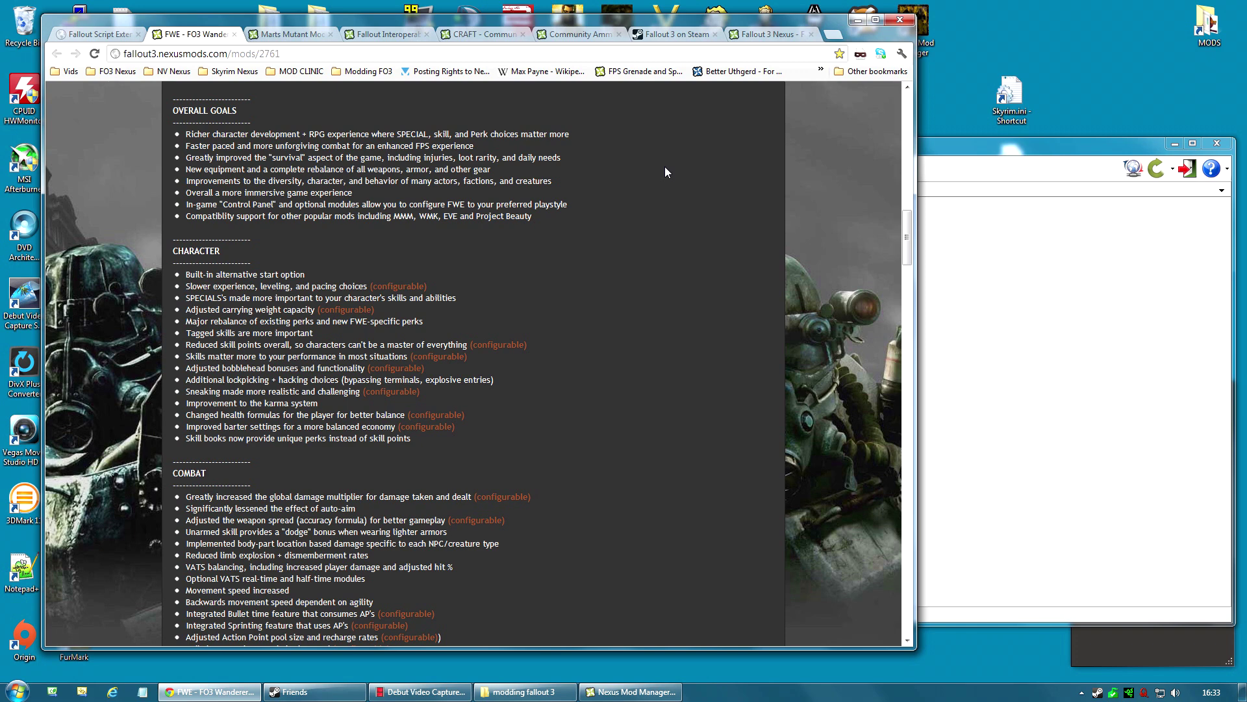
- Read the FWE feature lists for combat, equipment, survival, actors, immersion and support, then return to the required mods
{"action": "scroll", "coordinate": [688, 313], "scroll_direction": "down", "scroll_amount": 3}
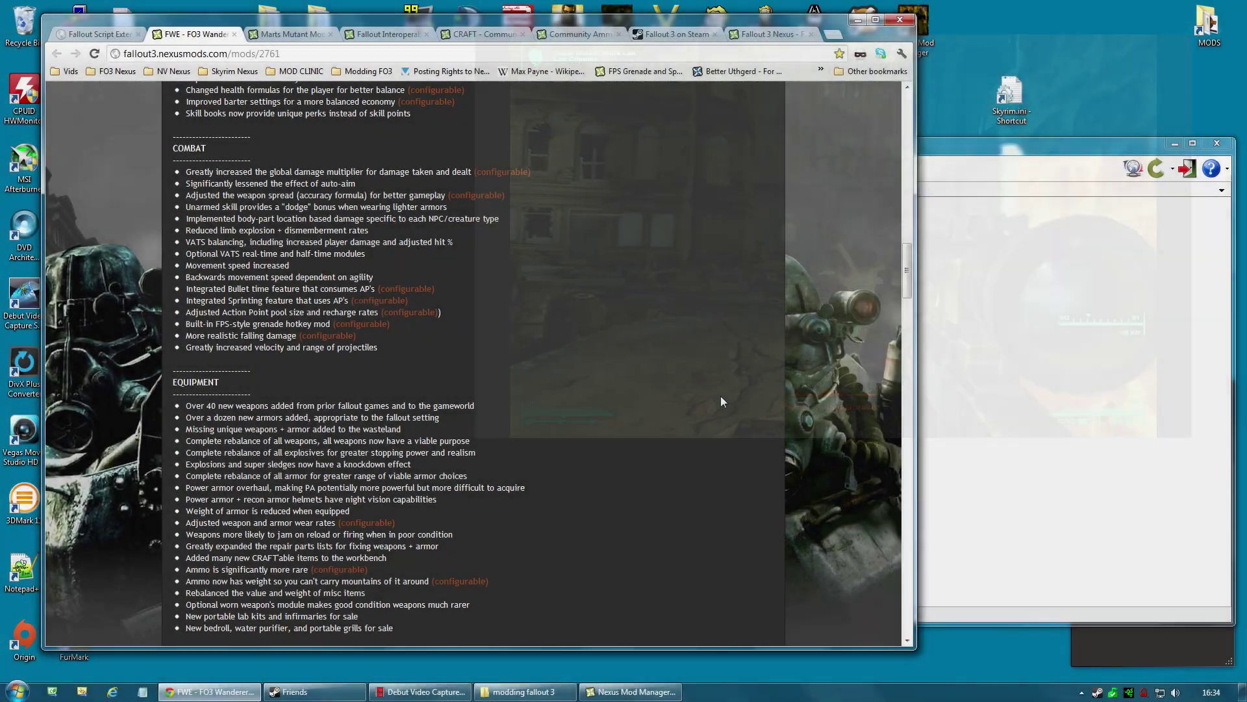
{"action": "scroll", "coordinate": [721, 397], "scroll_direction": "down", "scroll_amount": 2}
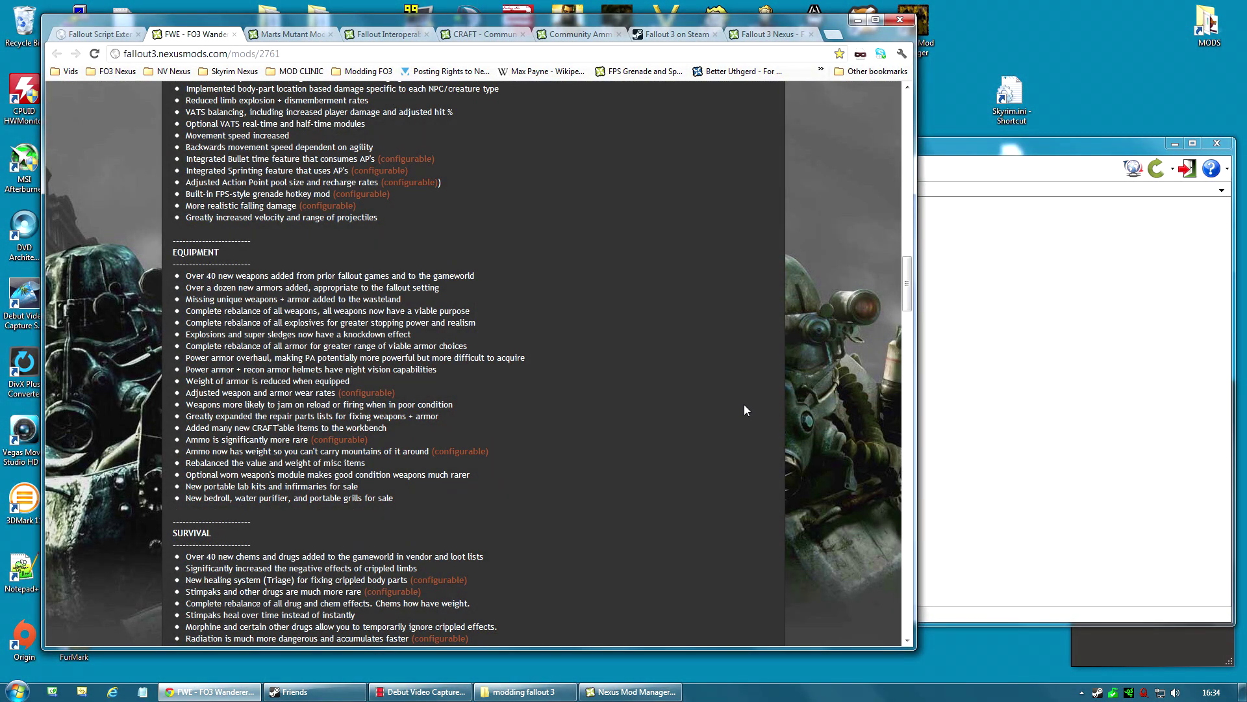
{"action": "scroll", "coordinate": [741, 397], "scroll_direction": "down", "scroll_amount": 2}
{"action": "scroll", "coordinate": [738, 392], "scroll_direction": "down", "scroll_amount": 1}
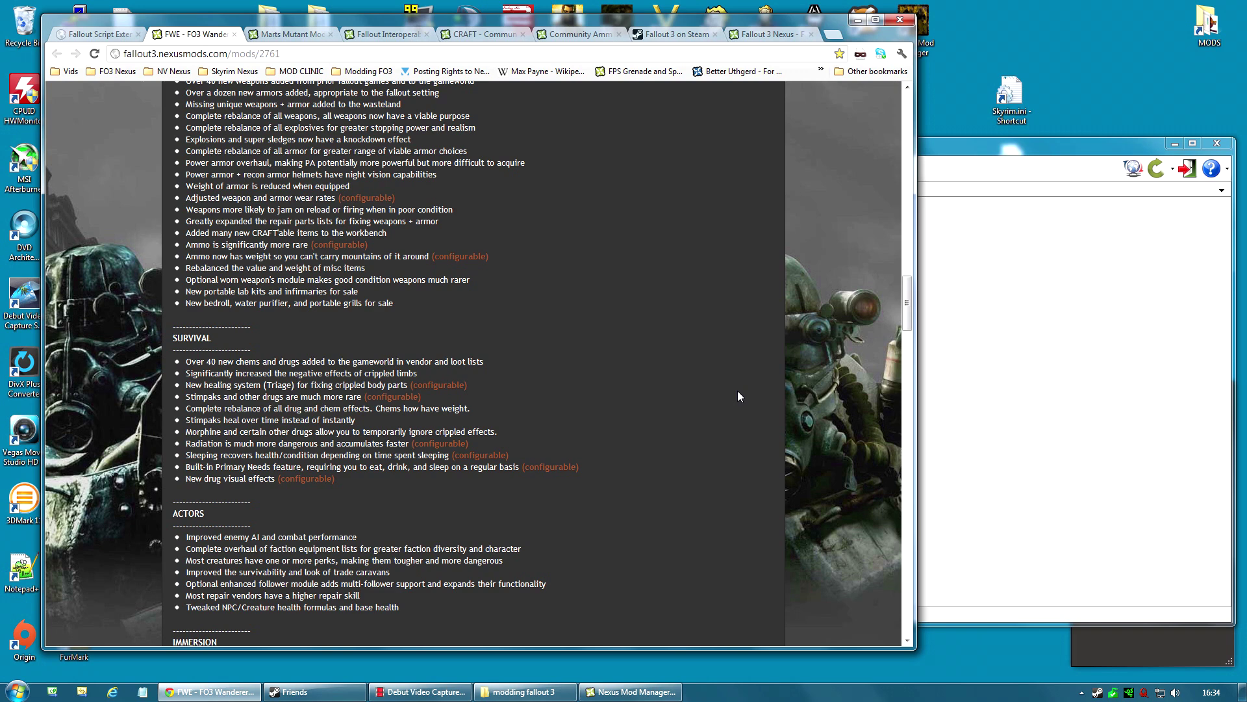
{"action": "scroll", "coordinate": [685, 421], "scroll_direction": "down", "scroll_amount": 3}
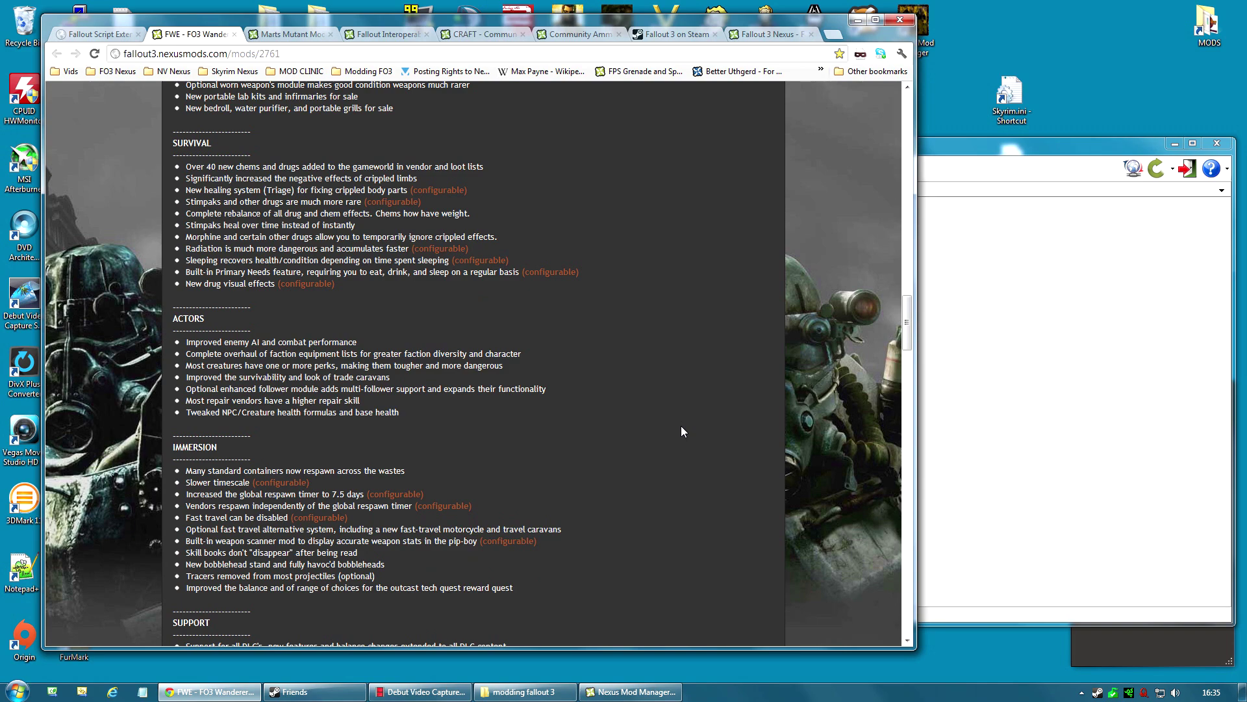
{"action": "scroll", "coordinate": [681, 403], "scroll_direction": "down", "scroll_amount": 3}
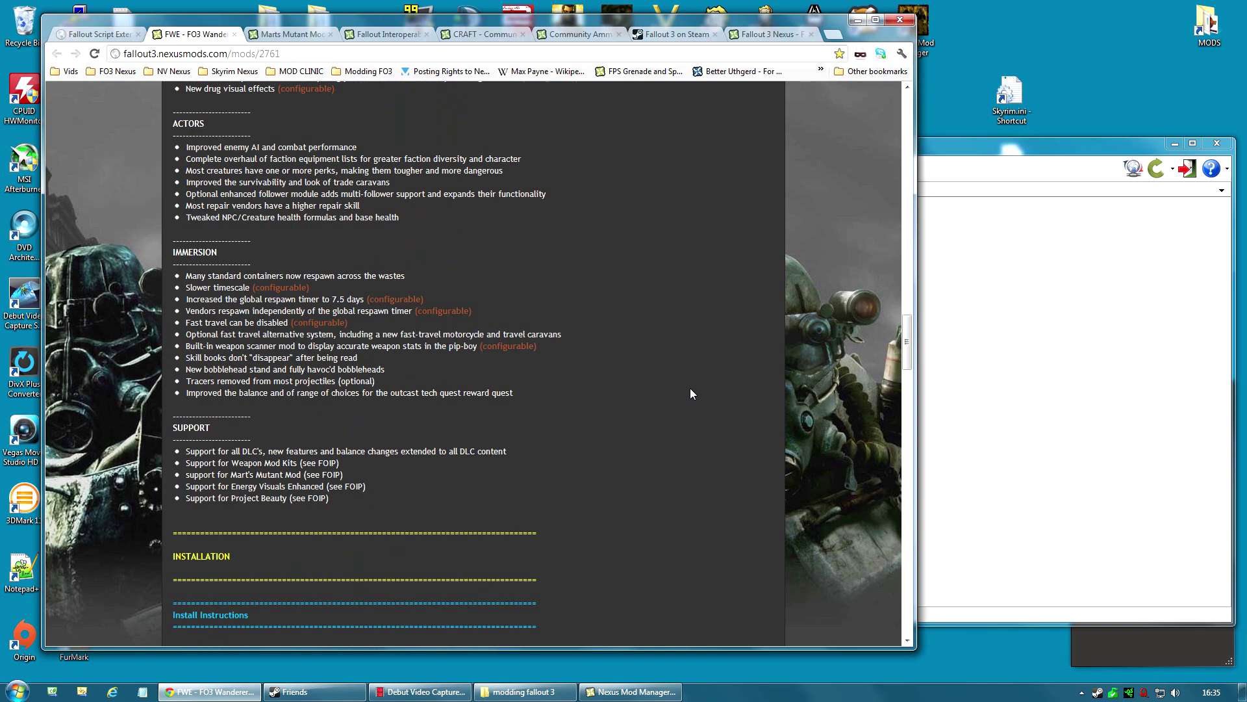
{"action": "scroll", "coordinate": [677, 403], "scroll_direction": "up", "scroll_amount": 15}
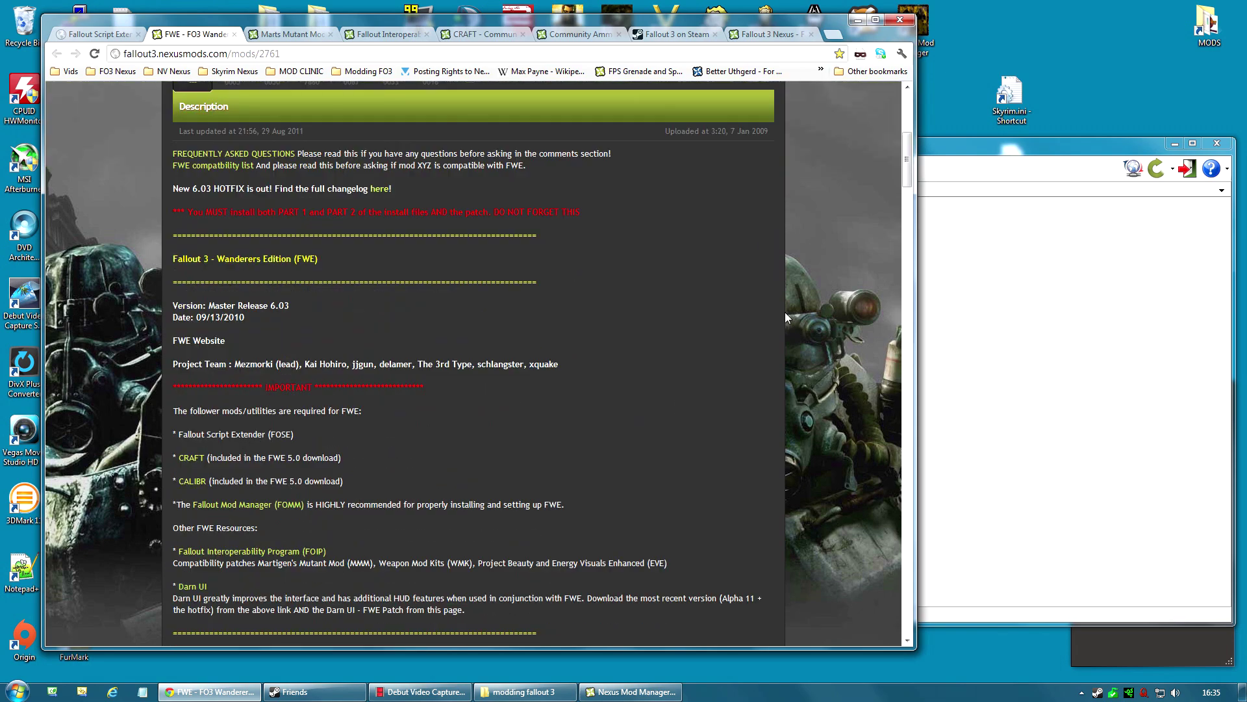
- Review the CRAFT mod page, including its changelog and the list of mods currently using it
{"action": "left_click", "coordinate": [487, 40]}
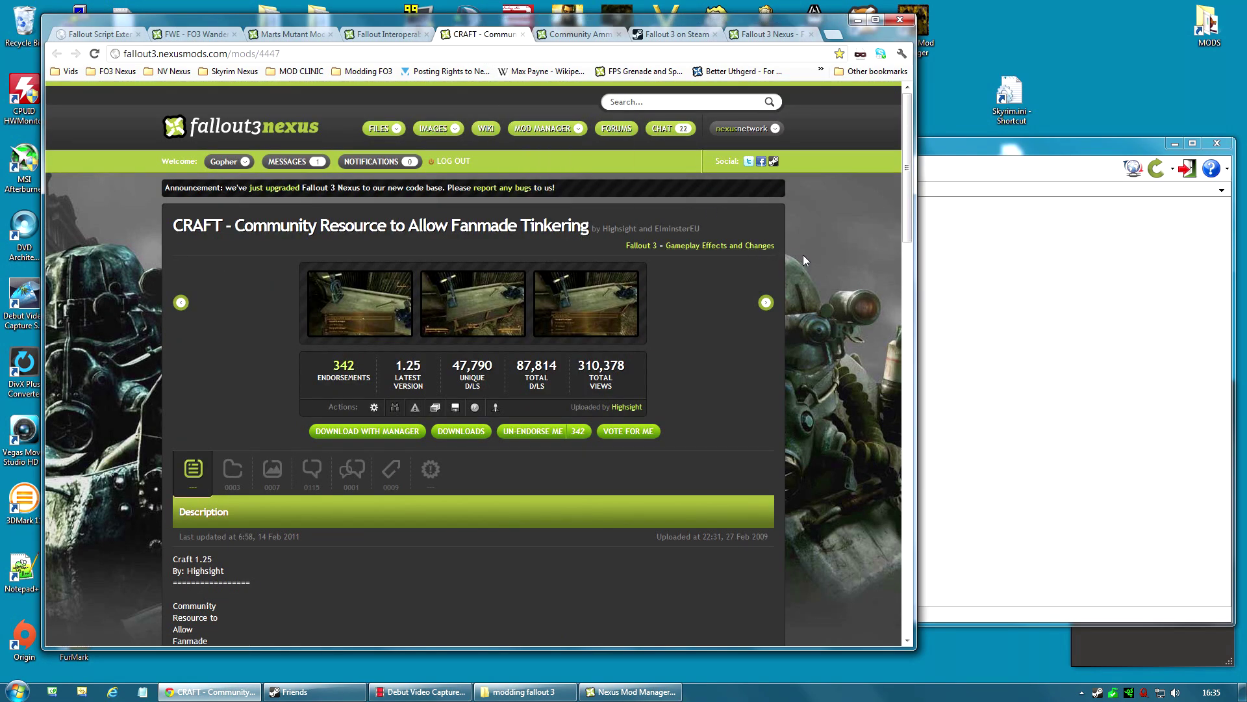
{"action": "scroll", "coordinate": [805, 261], "scroll_direction": "down", "scroll_amount": 5}
{"action": "scroll", "coordinate": [782, 244], "scroll_direction": "down", "scroll_amount": 3}
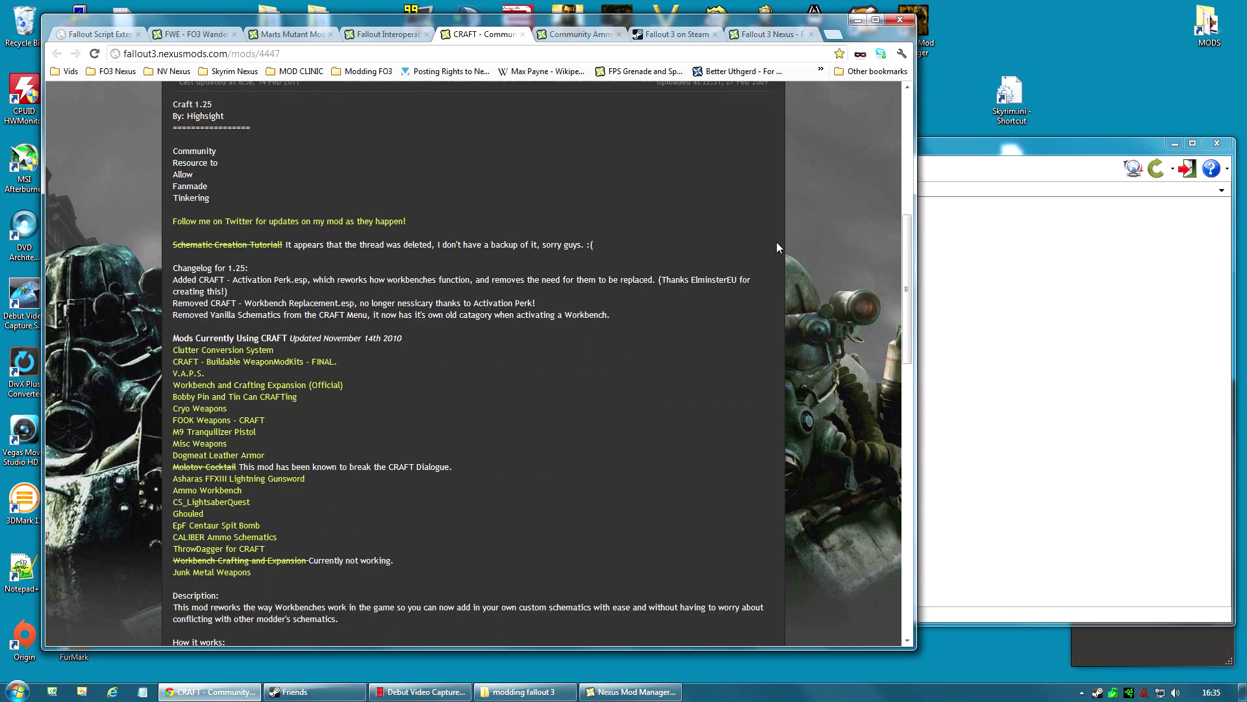
{"action": "scroll", "coordinate": [687, 237], "scroll_direction": "up", "scroll_amount": 8}
- Read the description on the Community Ammunition Library - CALIBR mod page
{"action": "left_click", "coordinate": [582, 34]}
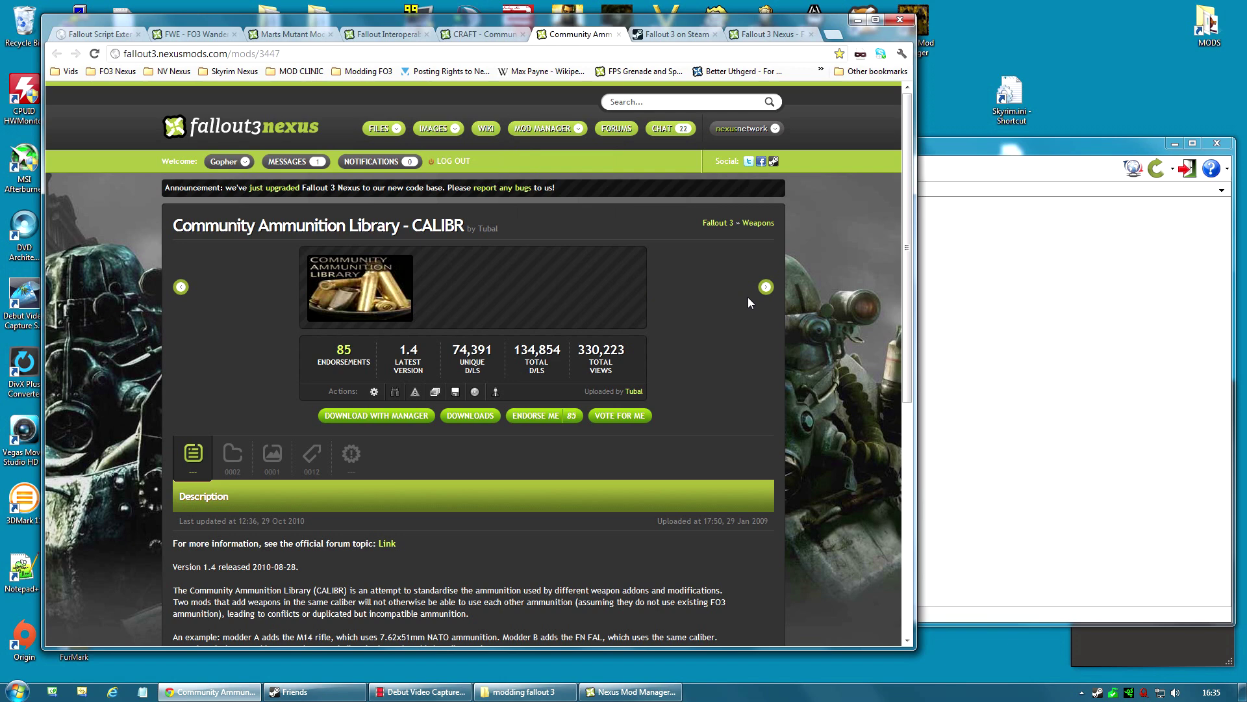
{"action": "scroll", "coordinate": [767, 319], "scroll_direction": "down", "scroll_amount": 3}
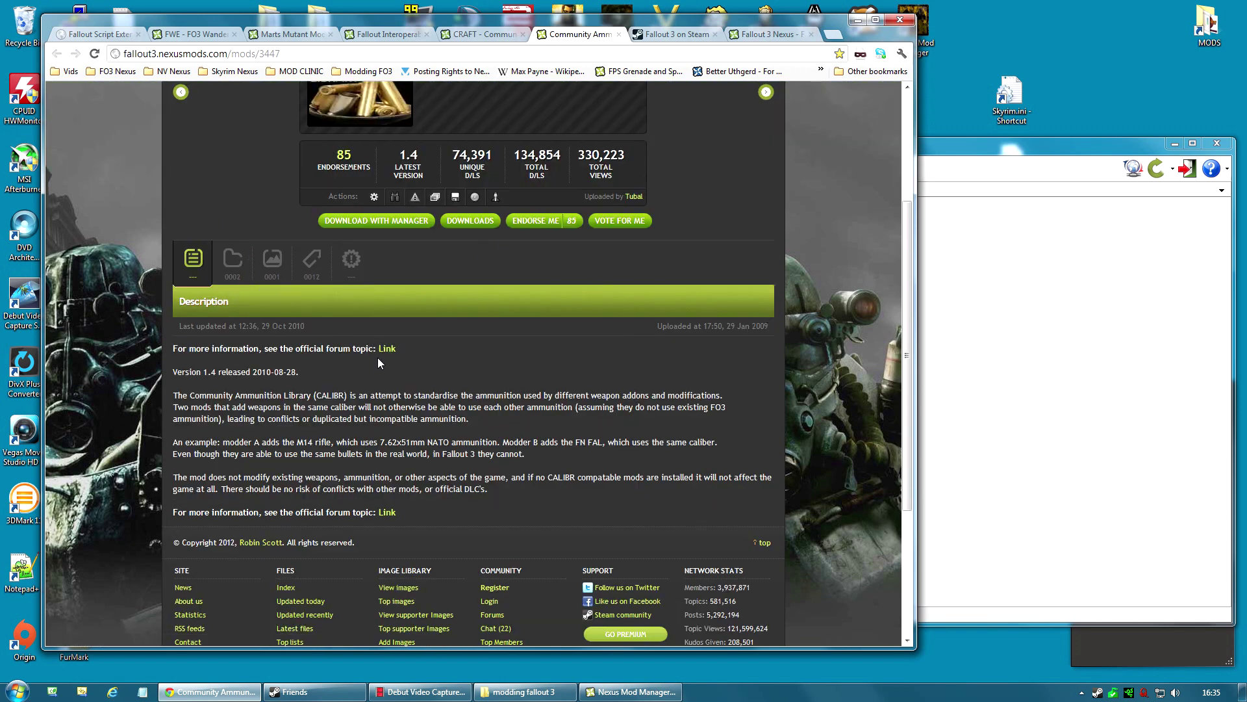
{"action": "scroll", "coordinate": [267, 266], "scroll_direction": "up", "scroll_amount": 3}
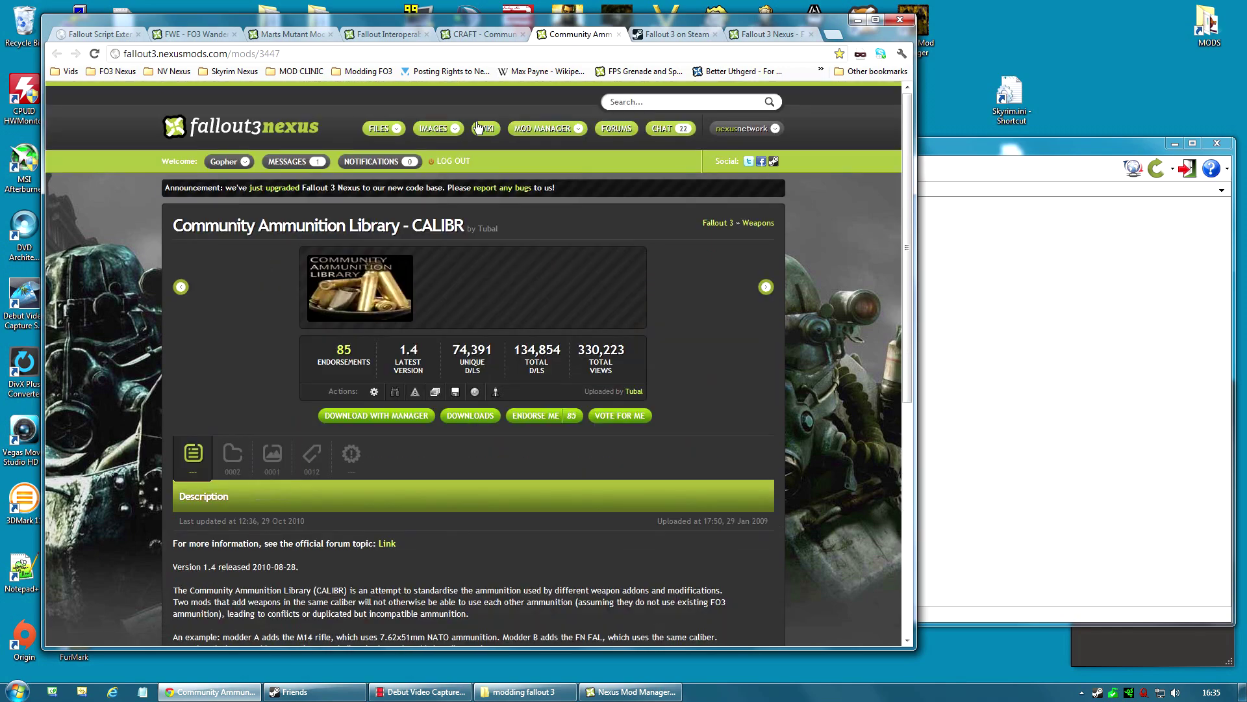
- Return to the CRAFT mod page and recheck its description
{"action": "left_click", "coordinate": [482, 33]}
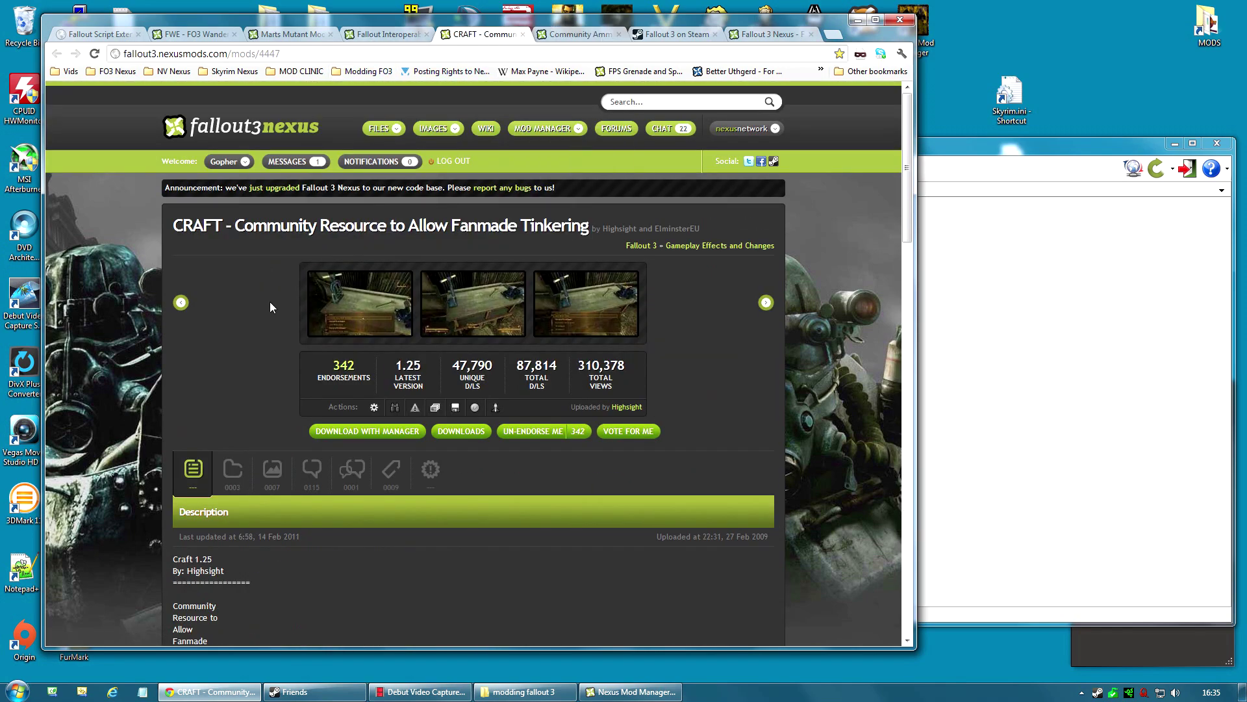
{"action": "scroll", "coordinate": [259, 306], "scroll_direction": "down", "scroll_amount": 8}
{"action": "scroll", "coordinate": [343, 309], "scroll_direction": "up", "scroll_amount": 1}
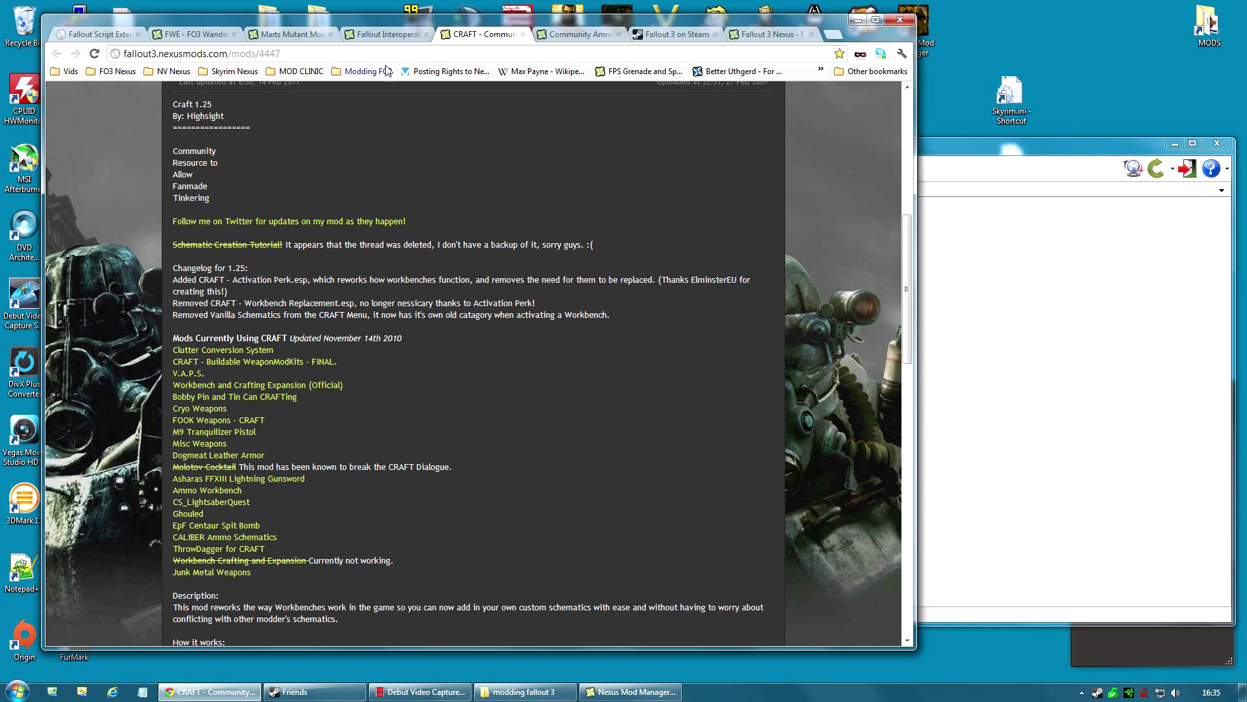
- Go back to the FWE mod page and check how its required mods CRAFT and CALIBR are supplied
{"action": "left_click", "coordinate": [211, 34]}
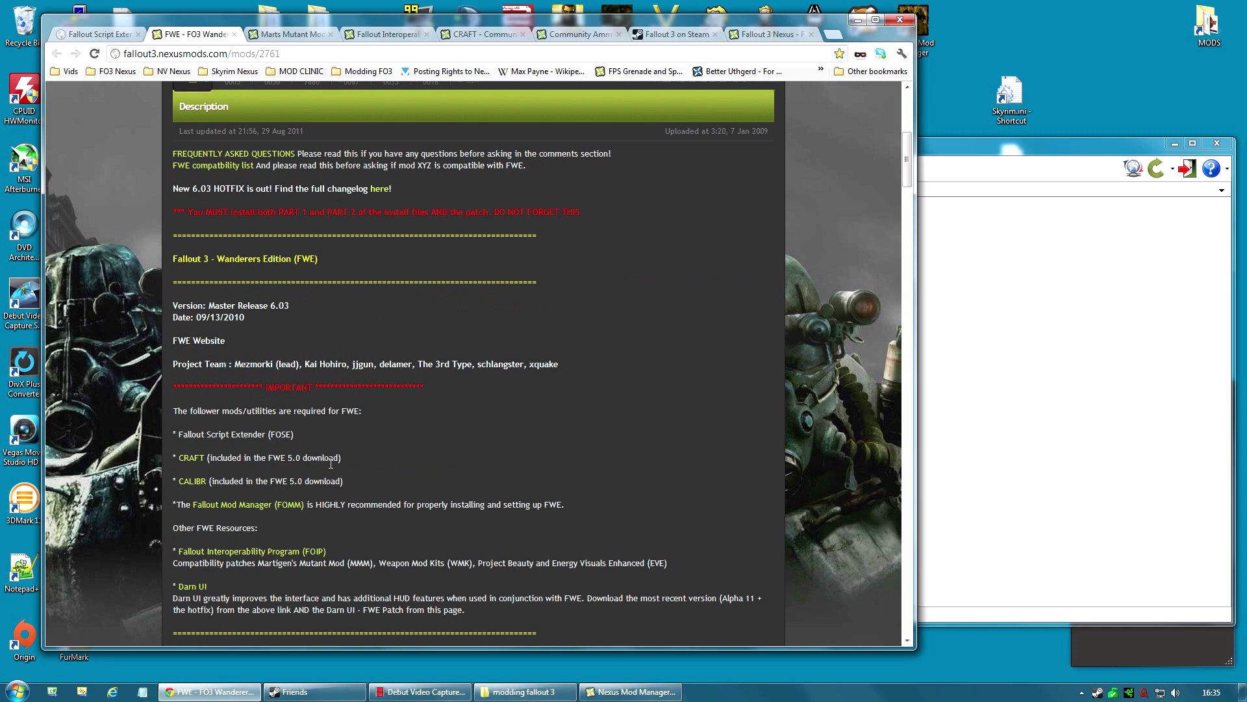
{"action": "scroll", "coordinate": [343, 448], "scroll_direction": "down", "scroll_amount": 1}
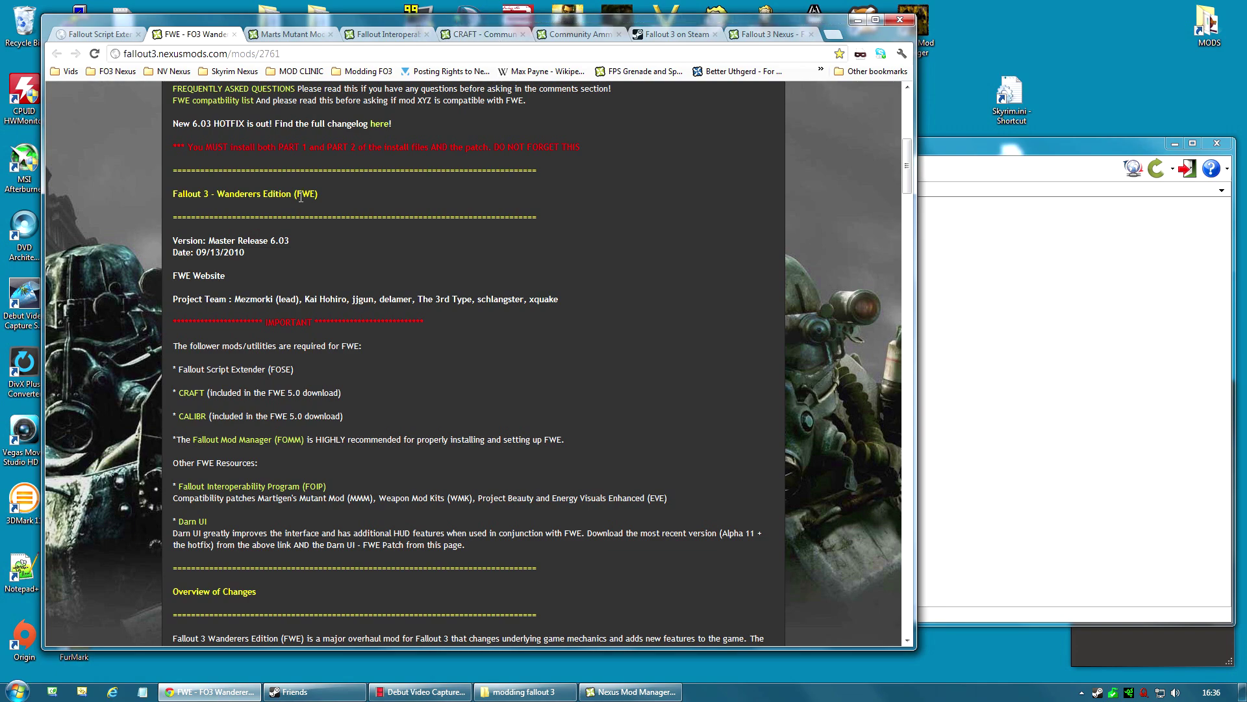
{"action": "scroll", "coordinate": [292, 175], "scroll_direction": "up", "scroll_amount": 6}
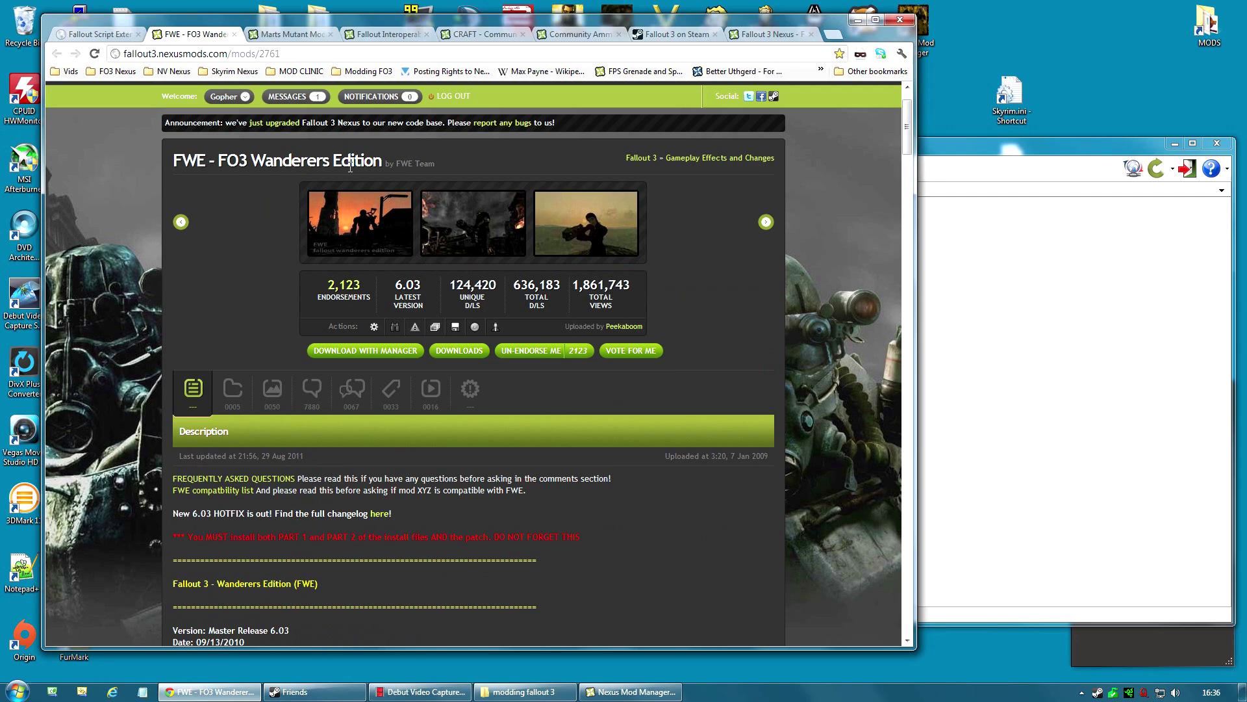
- Close the Community Ammunition Library page and return to the FWE mod page
{"action": "left_click", "coordinate": [484, 34]}
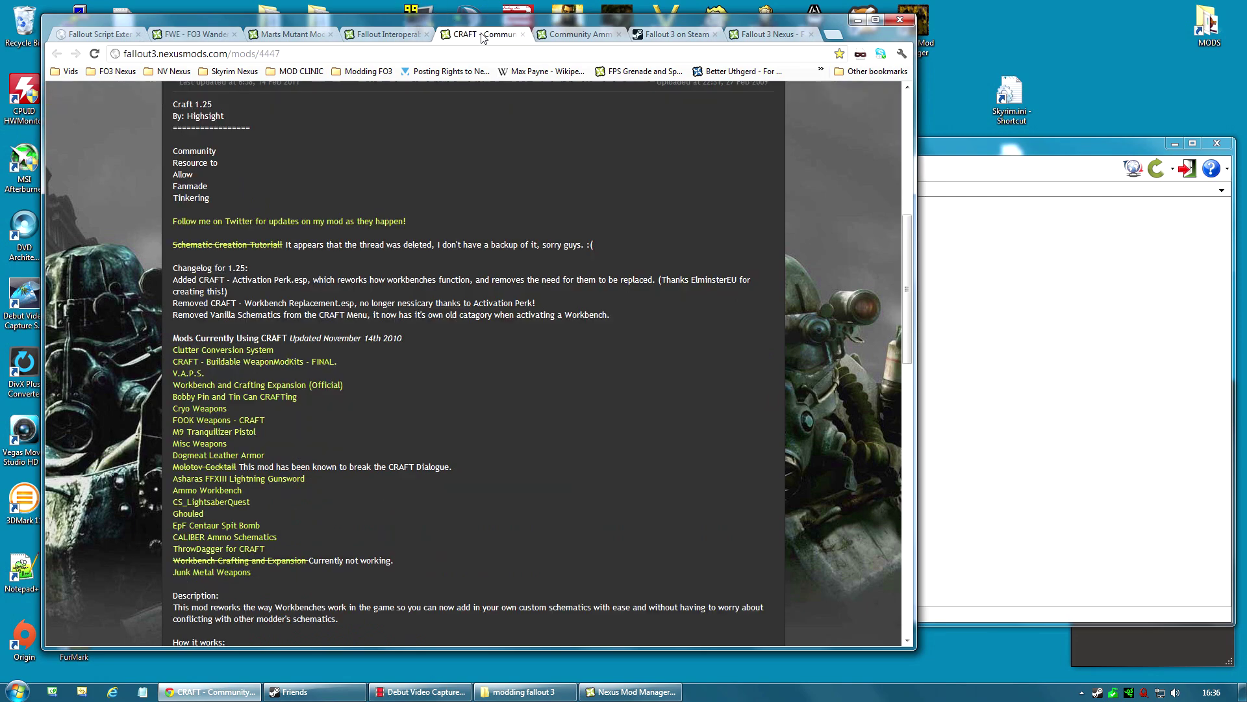
{"action": "left_click", "coordinate": [574, 36]}
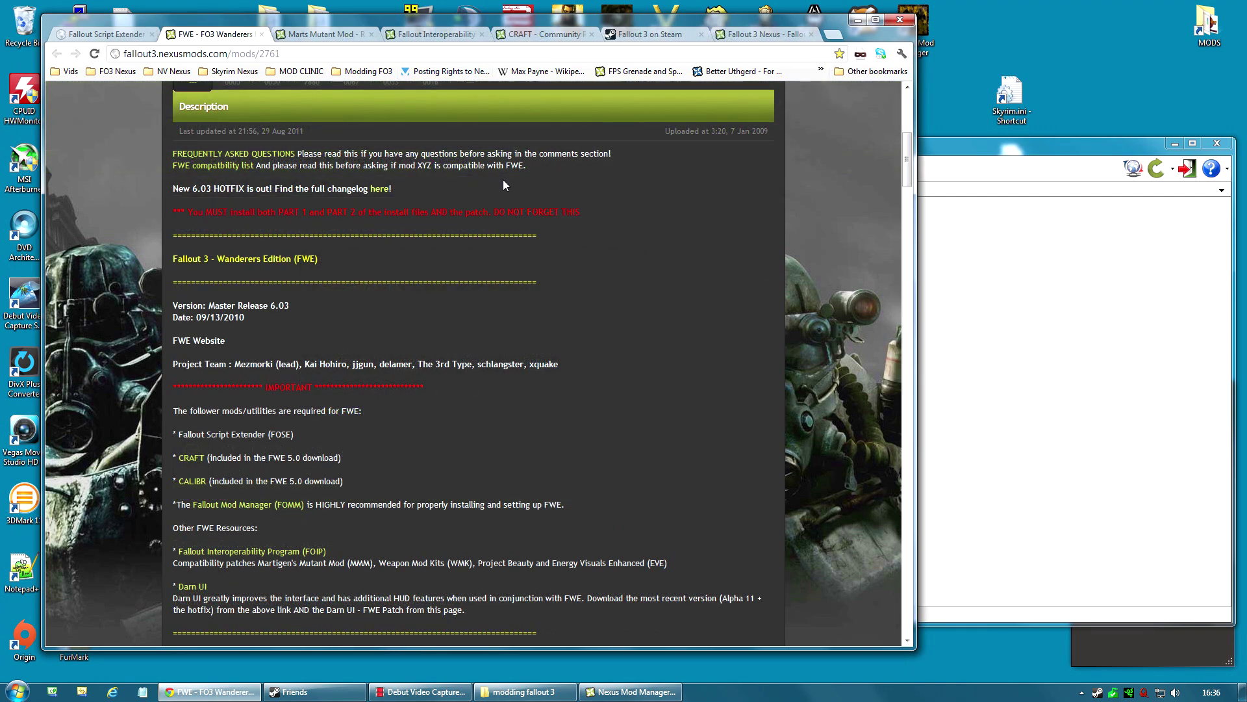
- Open the Marts Mutant Mod - RC 62 page and review its RC6.2 update notes and upgrade instructions
{"action": "left_click", "coordinate": [331, 36]}
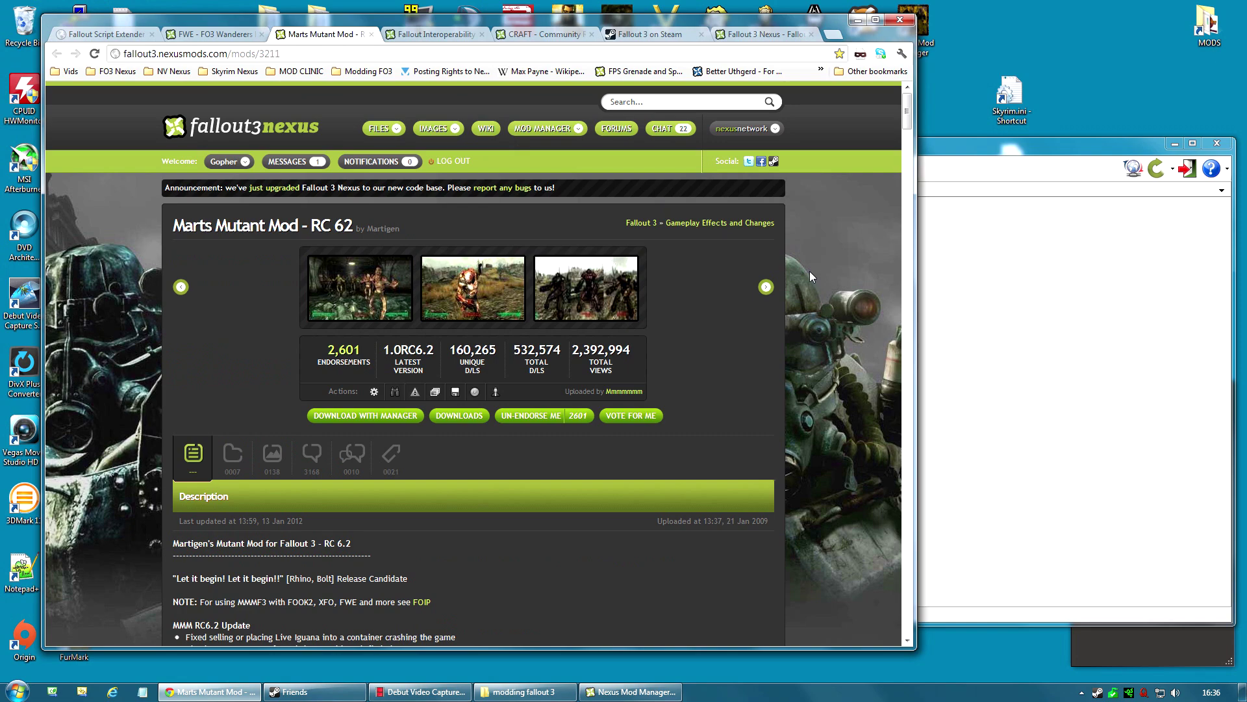
{"action": "scroll", "coordinate": [783, 274], "scroll_direction": "down", "scroll_amount": 2}
{"action": "scroll", "coordinate": [785, 279], "scroll_direction": "up", "scroll_amount": 2}
{"action": "scroll", "coordinate": [782, 279], "scroll_direction": "down", "scroll_amount": 2}
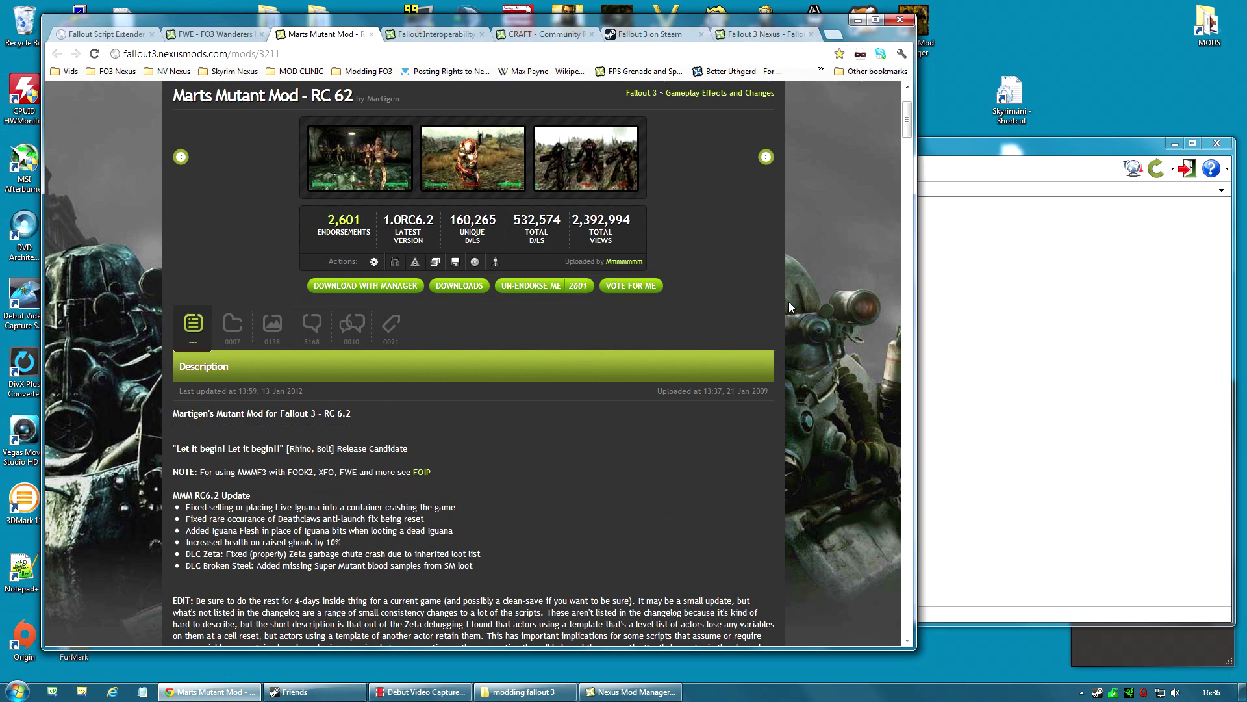
{"action": "scroll", "coordinate": [802, 329], "scroll_direction": "down", "scroll_amount": 3}
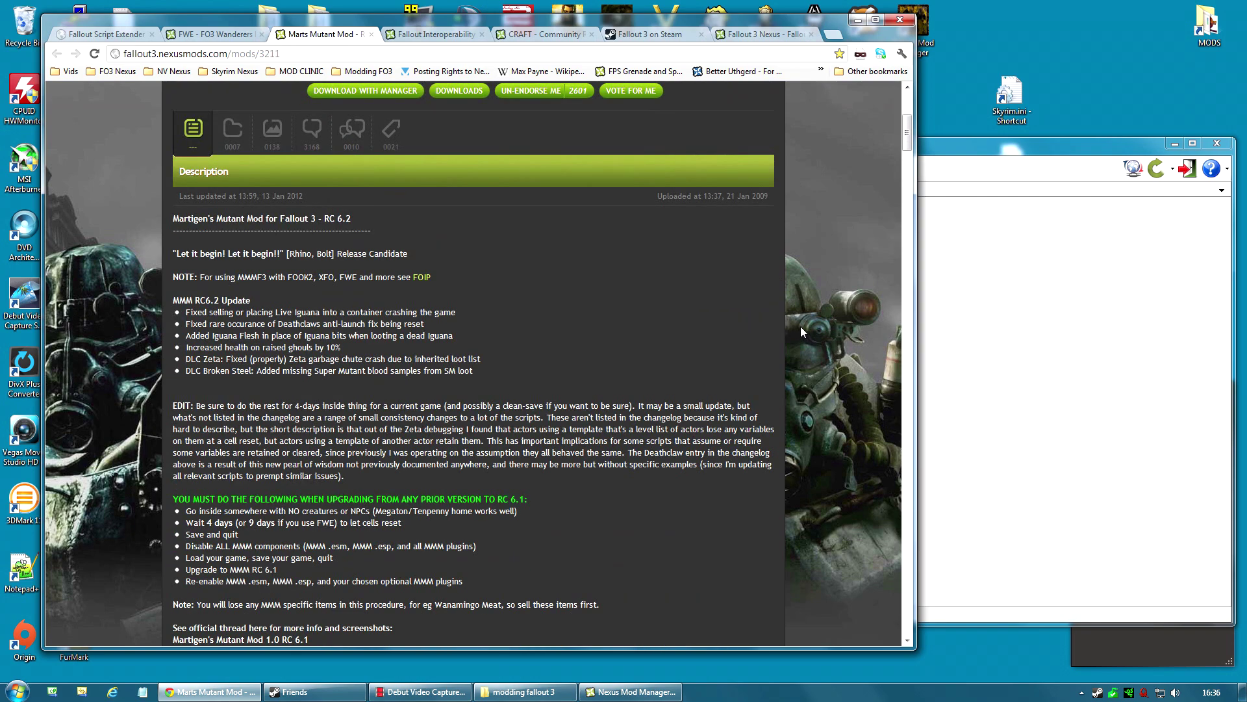
{"action": "scroll", "coordinate": [801, 324], "scroll_direction": "up", "scroll_amount": 3}
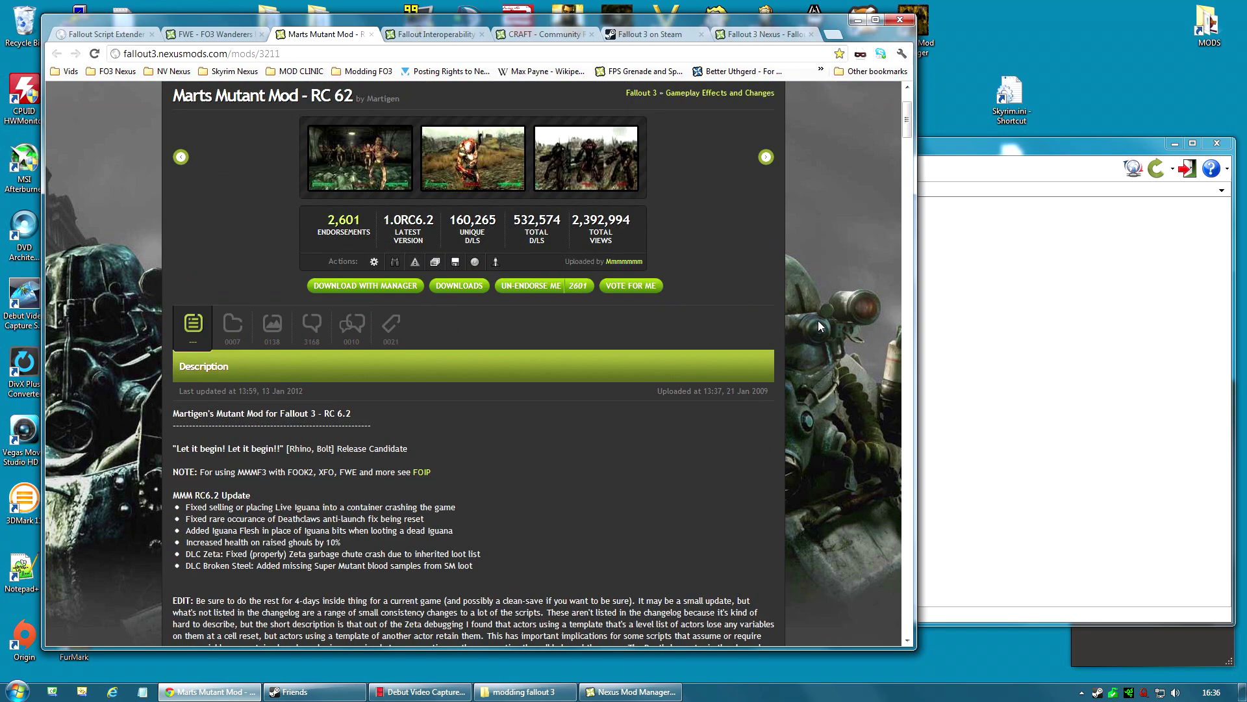
- Examine the Marts Mutant Mod changelogs and new creature descriptions, then return to the start of the page
{"action": "scroll", "coordinate": [817, 321], "scroll_direction": "down", "scroll_amount": 15}
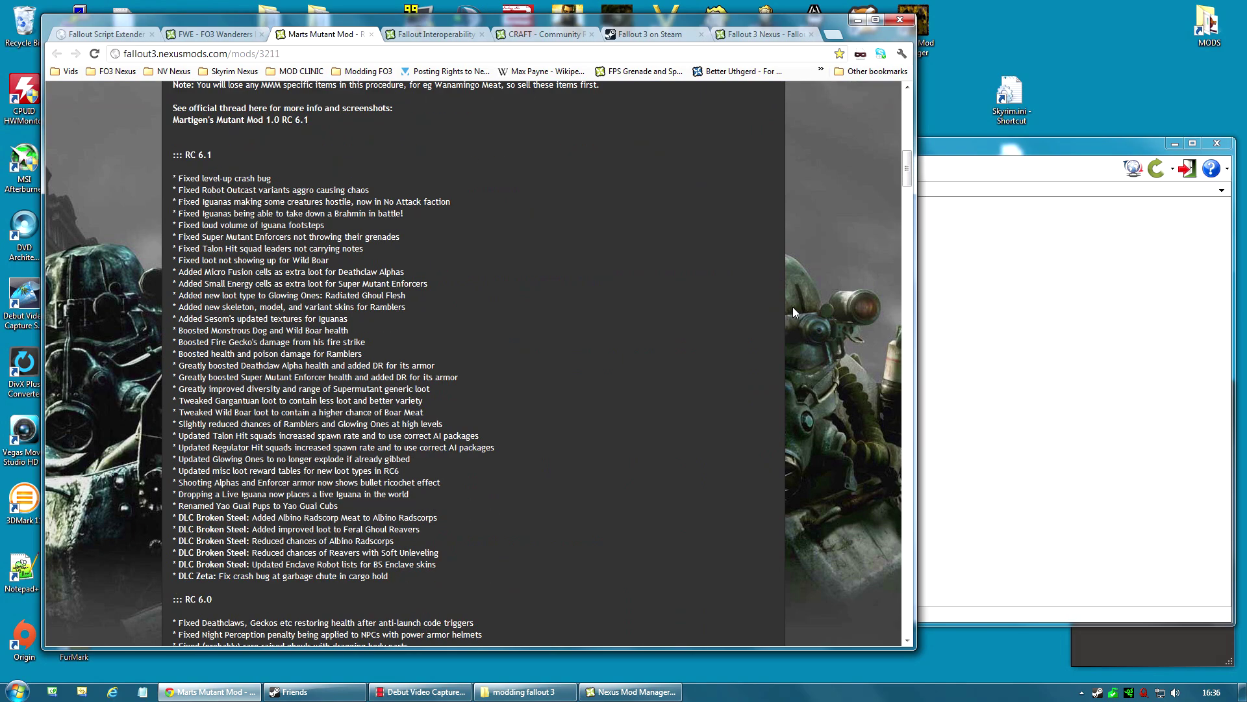
{"action": "scroll", "coordinate": [794, 309], "scroll_direction": "down", "scroll_amount": 18}
{"action": "scroll", "coordinate": [793, 303], "scroll_direction": "down", "scroll_amount": 4}
{"action": "scroll", "coordinate": [793, 303], "scroll_direction": "up", "scroll_amount": 4}
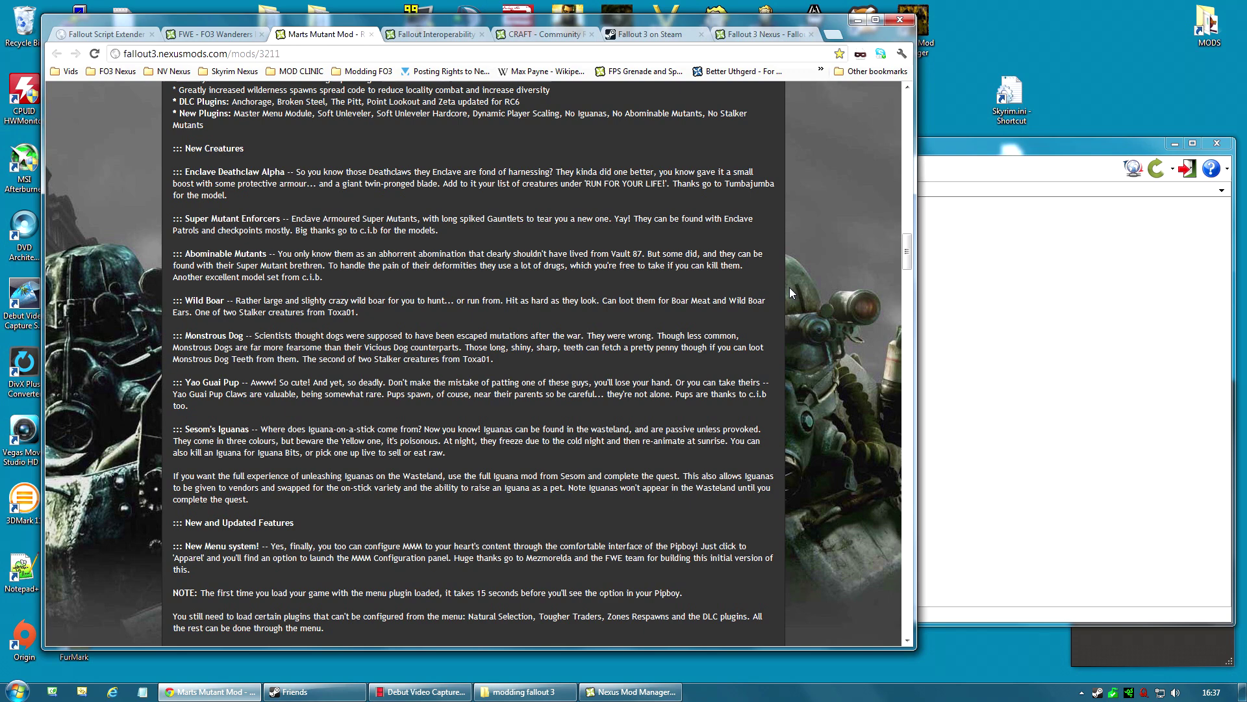
{"action": "scroll", "coordinate": [789, 287], "scroll_direction": "up", "scroll_amount": 15}
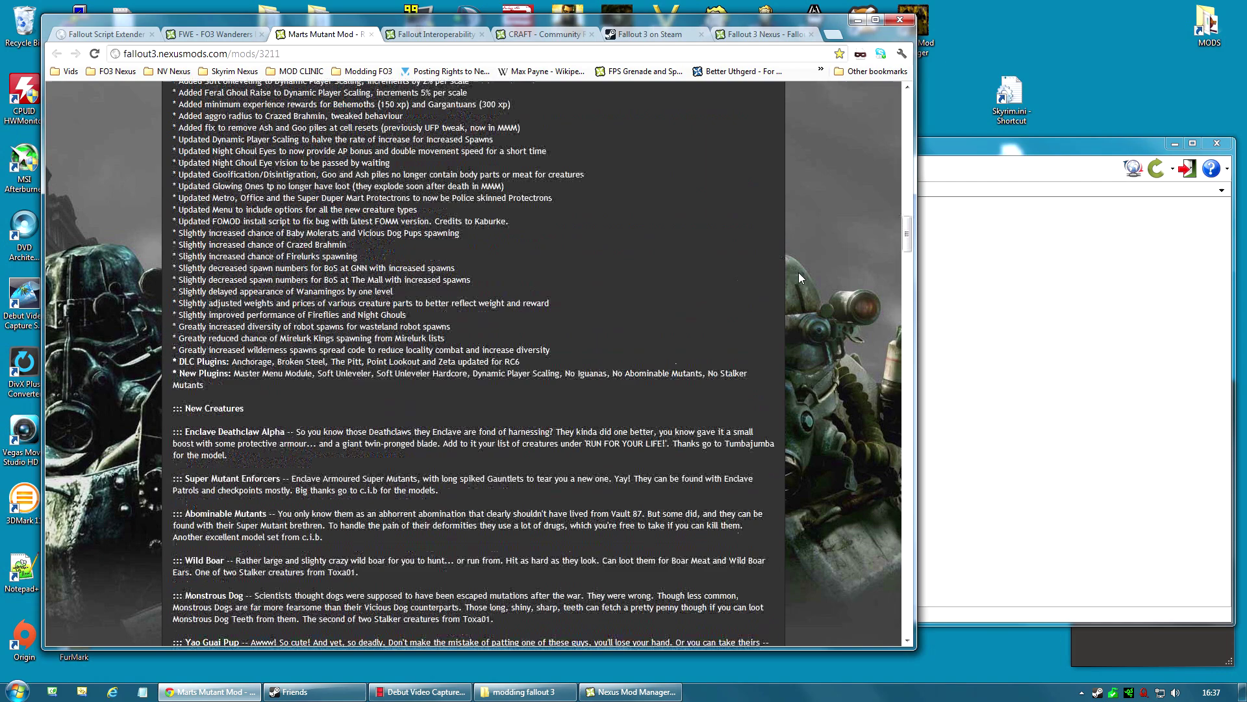
{"action": "scroll", "coordinate": [801, 259], "scroll_direction": "up", "scroll_amount": 10}
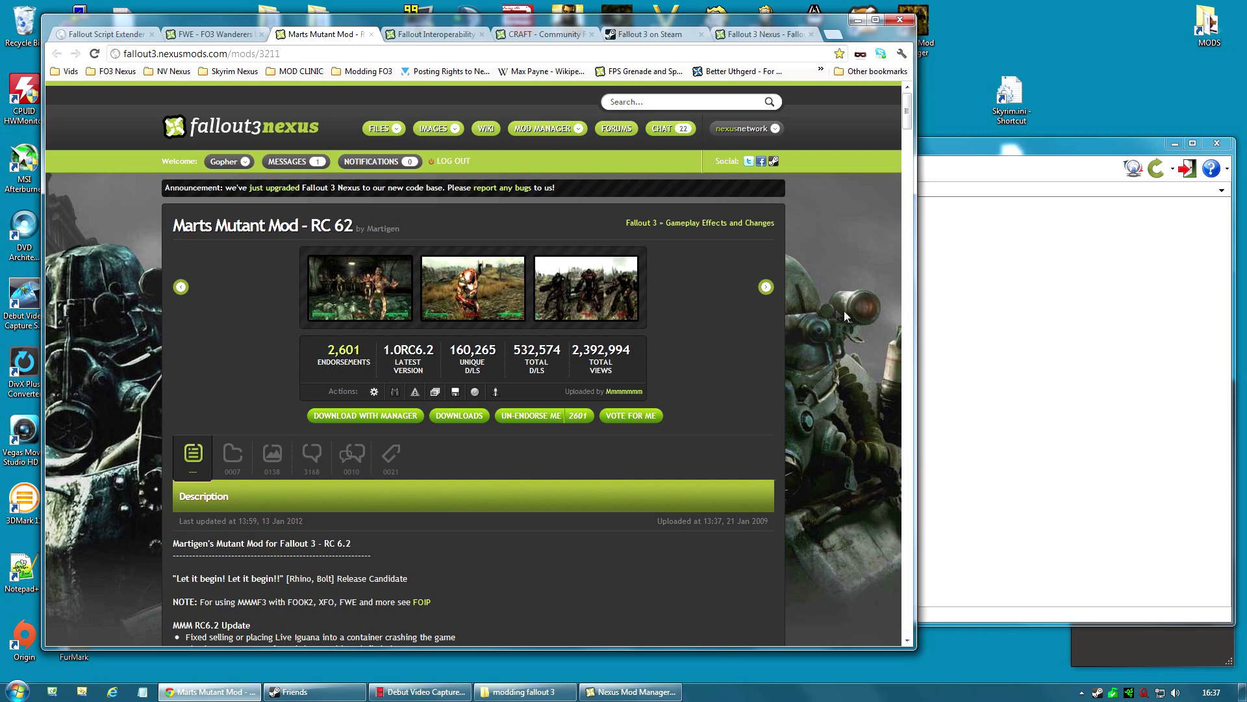
- Open the Fallout Interoperability Program - FOIP page and review its patch history and the mods it covers
{"action": "left_click", "coordinate": [439, 39]}
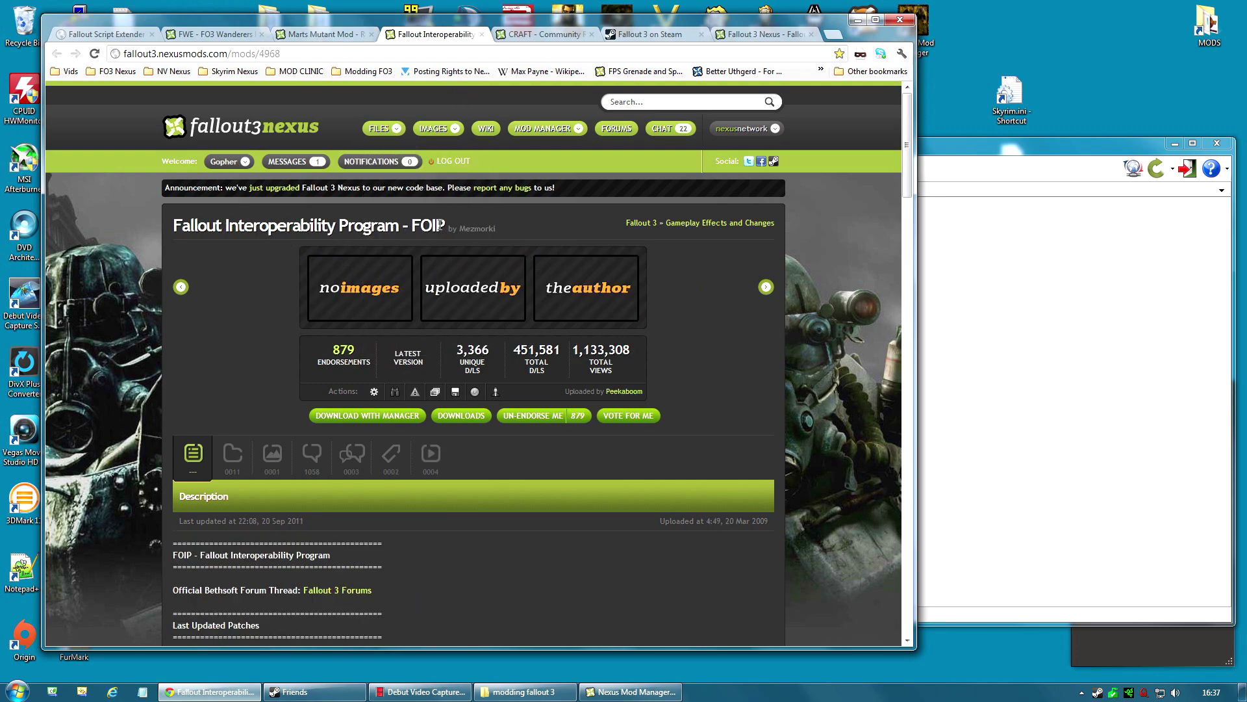
{"action": "scroll", "coordinate": [660, 365], "scroll_direction": "down", "scroll_amount": 4}
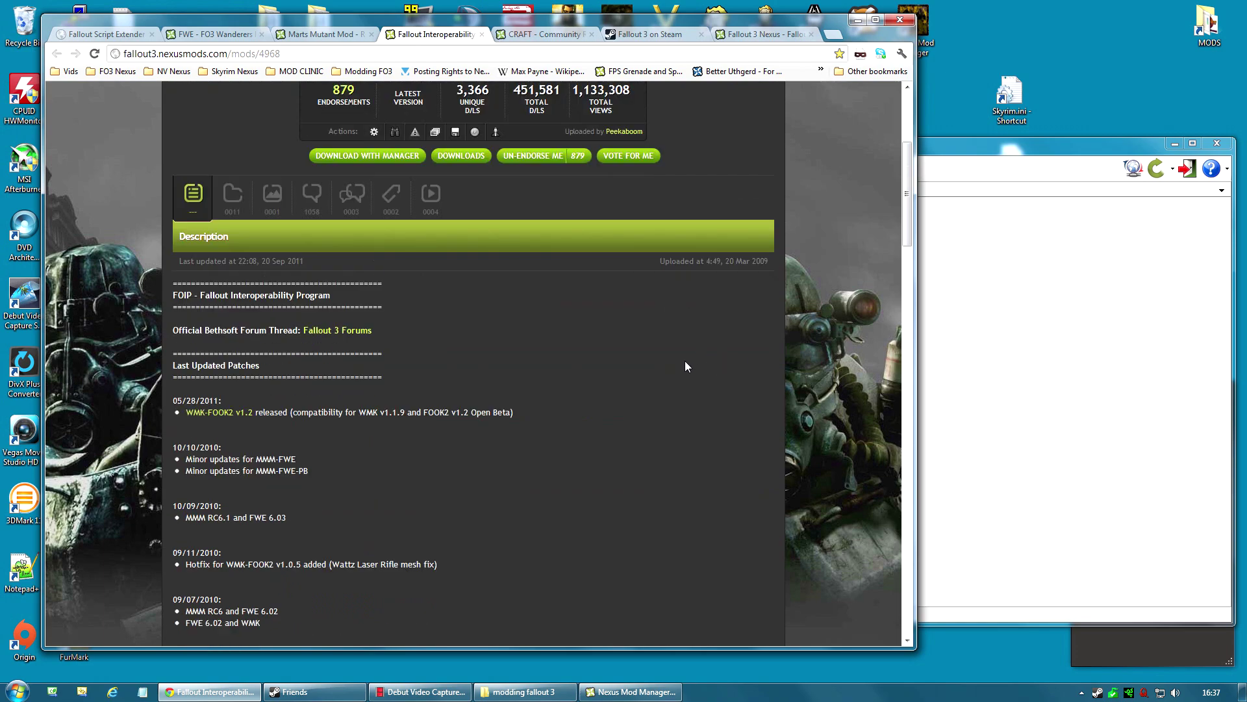
{"action": "scroll", "coordinate": [685, 362], "scroll_direction": "up", "scroll_amount": 3}
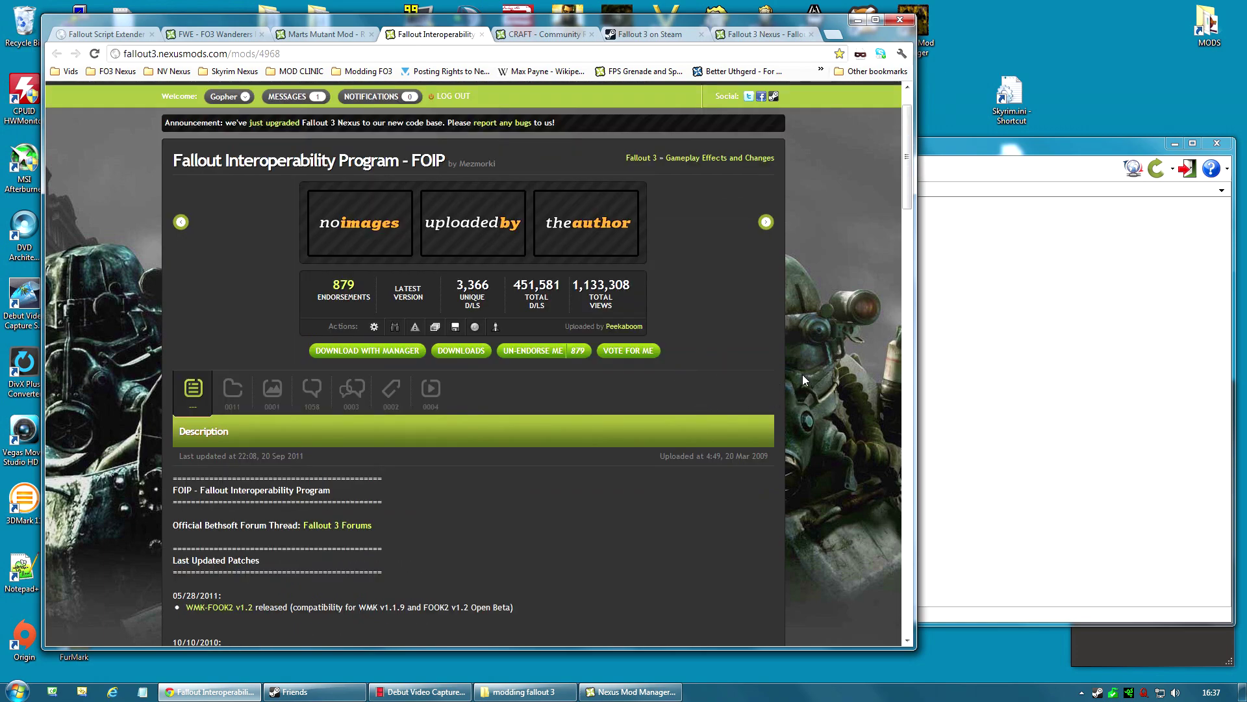
{"action": "scroll", "coordinate": [807, 378], "scroll_direction": "down", "scroll_amount": 9}
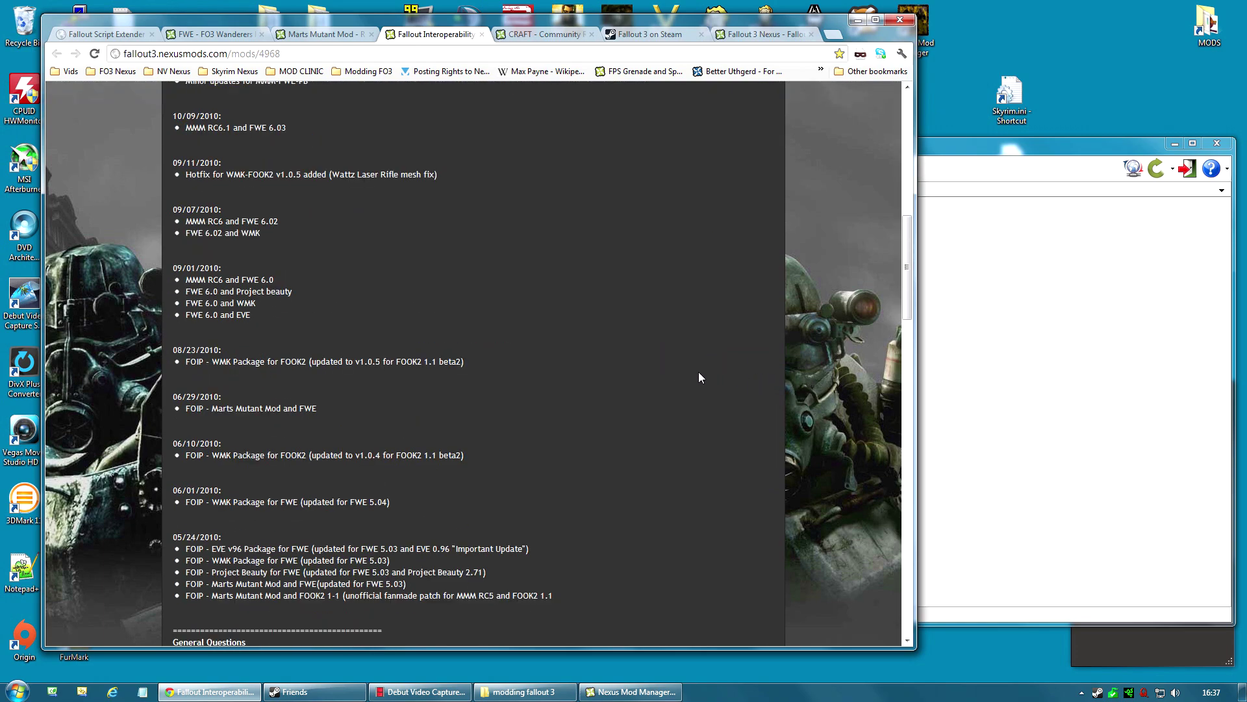
{"action": "scroll", "coordinate": [695, 369], "scroll_direction": "up", "scroll_amount": 9}
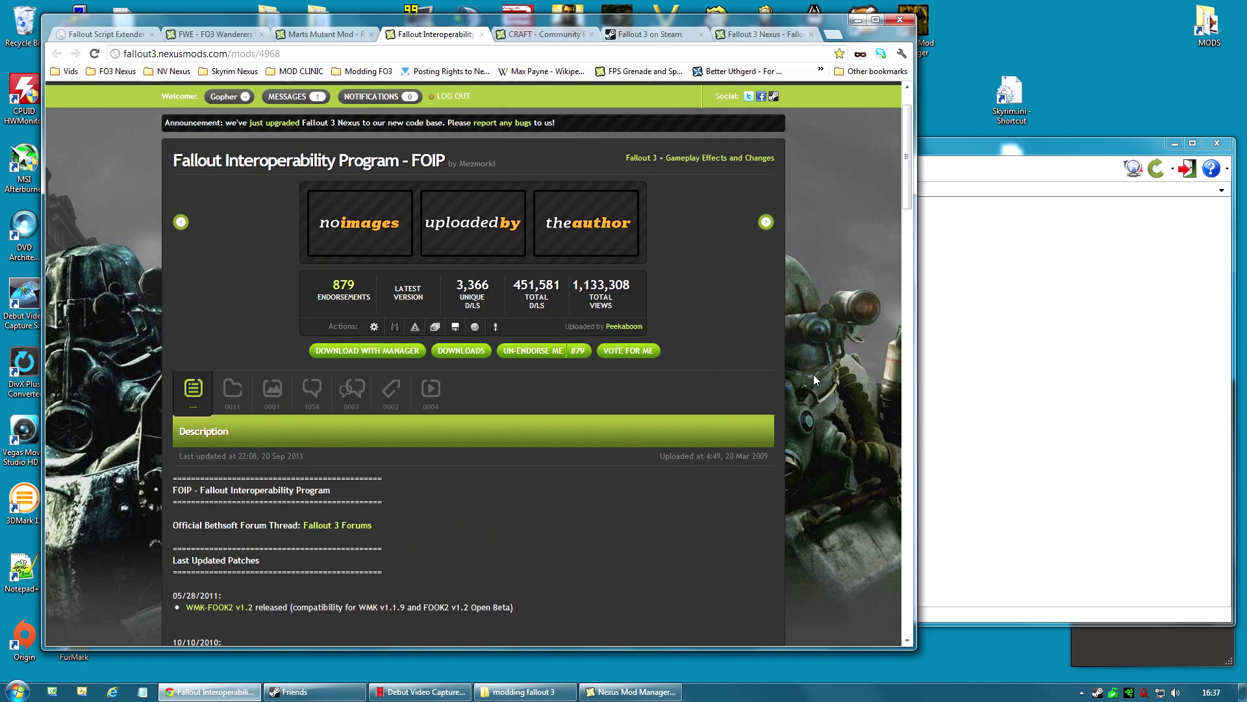
{"action": "scroll", "coordinate": [741, 403], "scroll_direction": "down", "scroll_amount": 14}
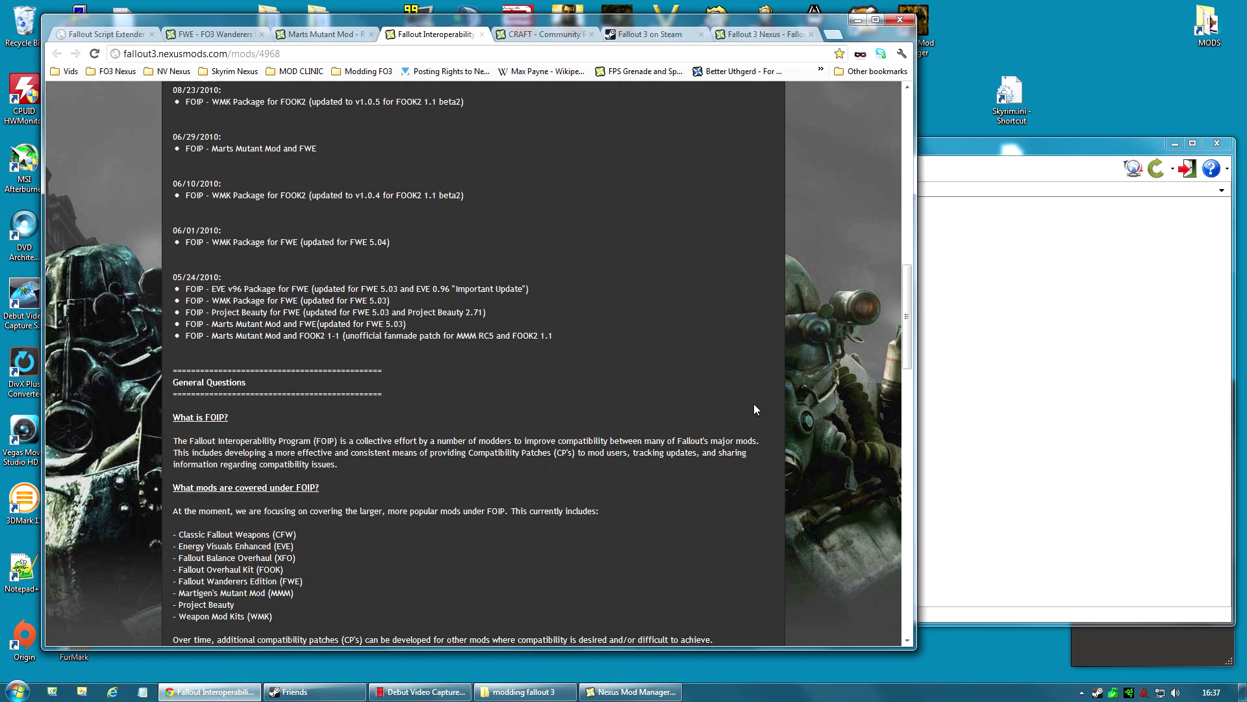
{"action": "scroll", "coordinate": [781, 410], "scroll_direction": "up", "scroll_amount": 15}
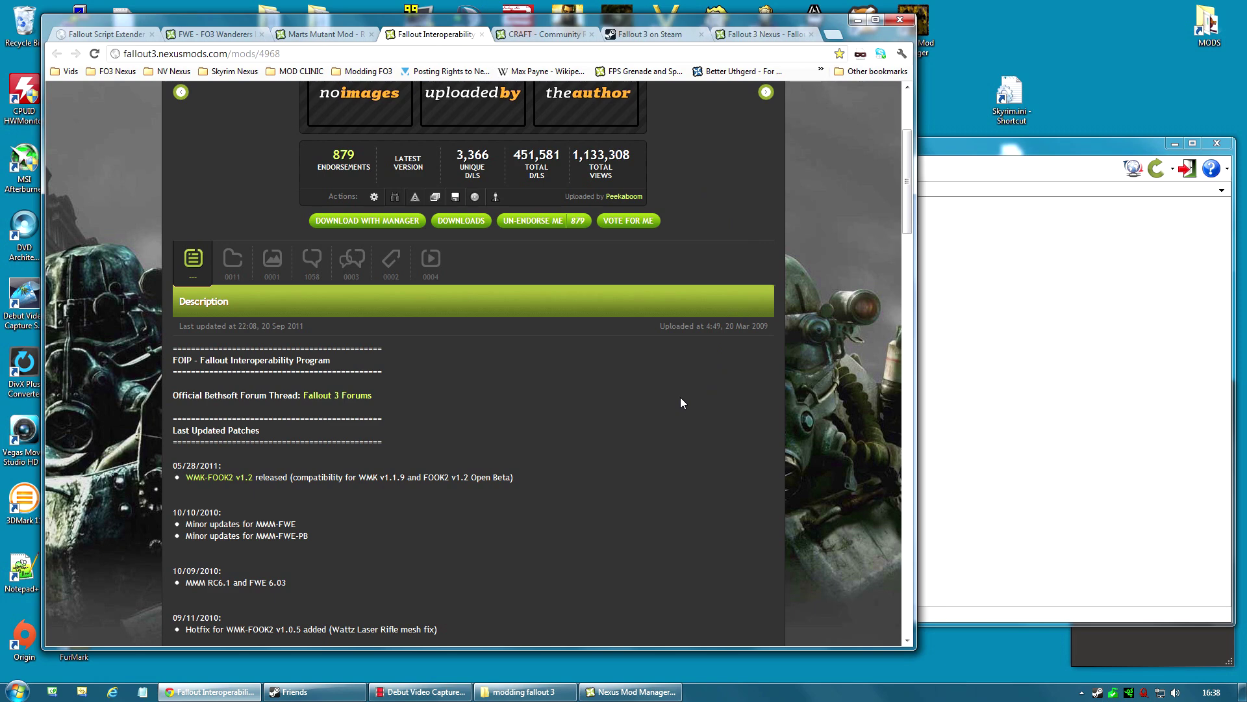
{"action": "scroll", "coordinate": [698, 438], "scroll_direction": "up", "scroll_amount": 3}
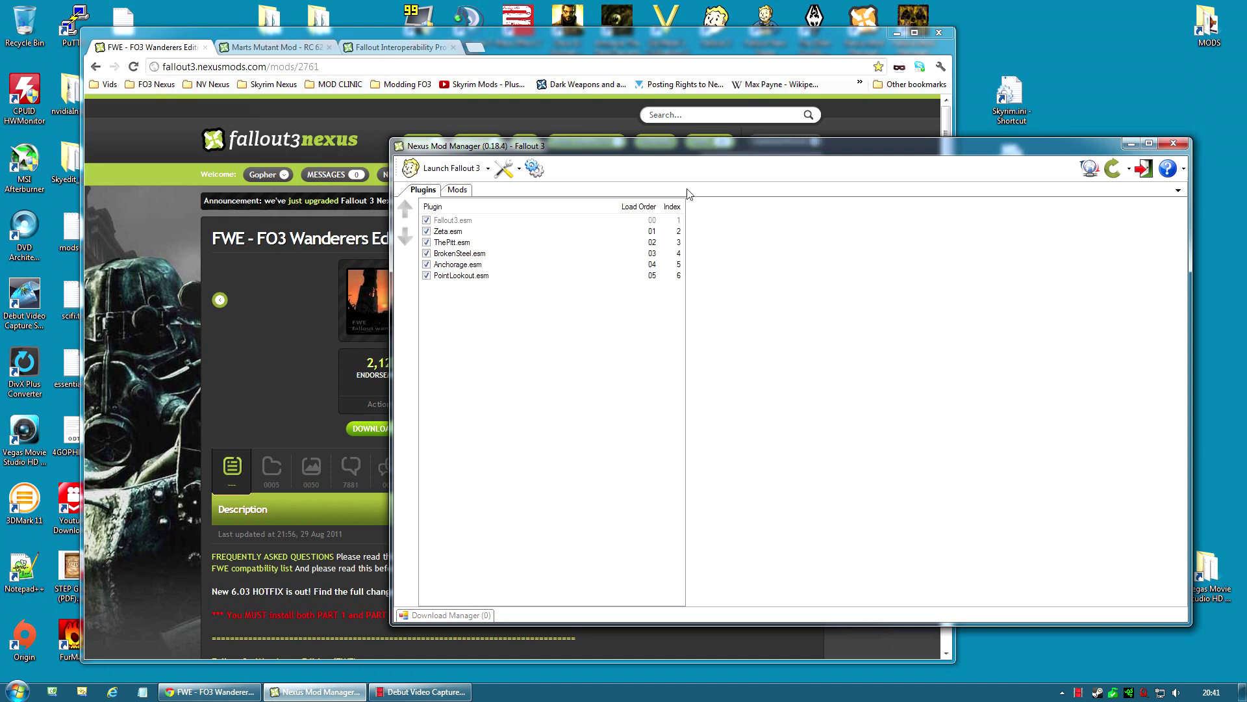
- Show the mod list in Nexus Mod Manager, and open the downloadable files of the FWE mod page in the browser
{"action": "left_click", "coordinate": [464, 194]}
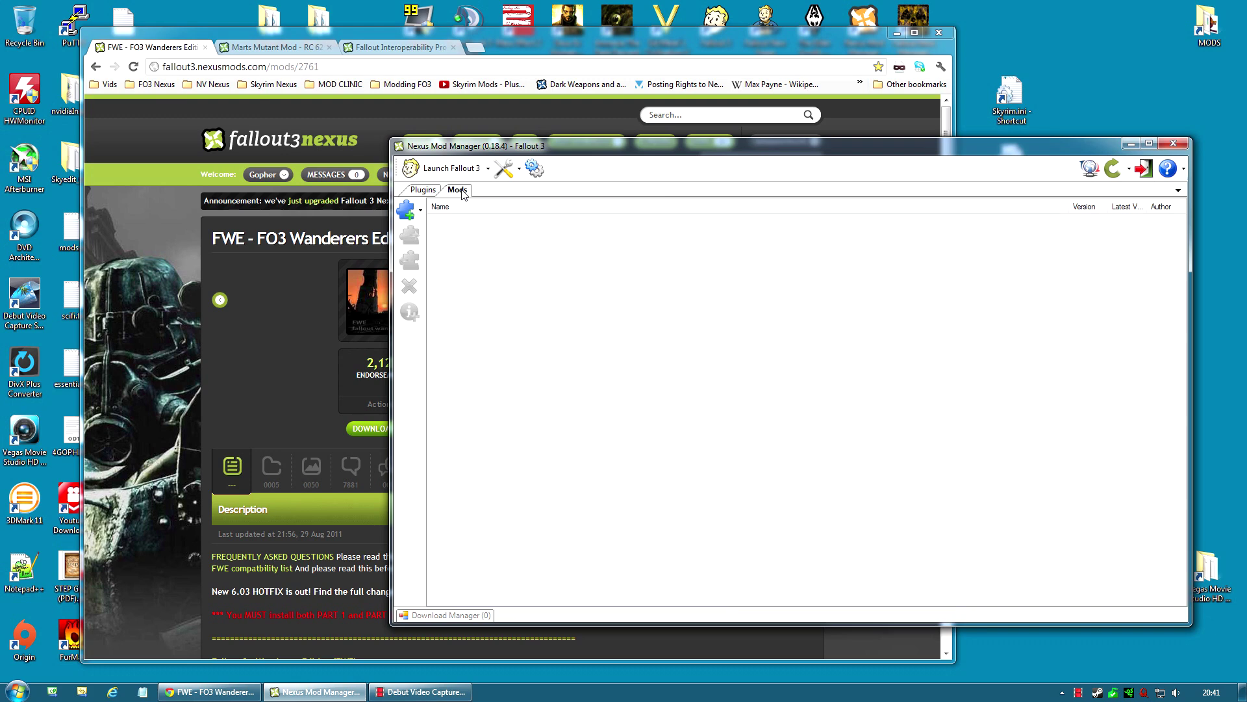
{"action": "left_click", "coordinate": [113, 190]}
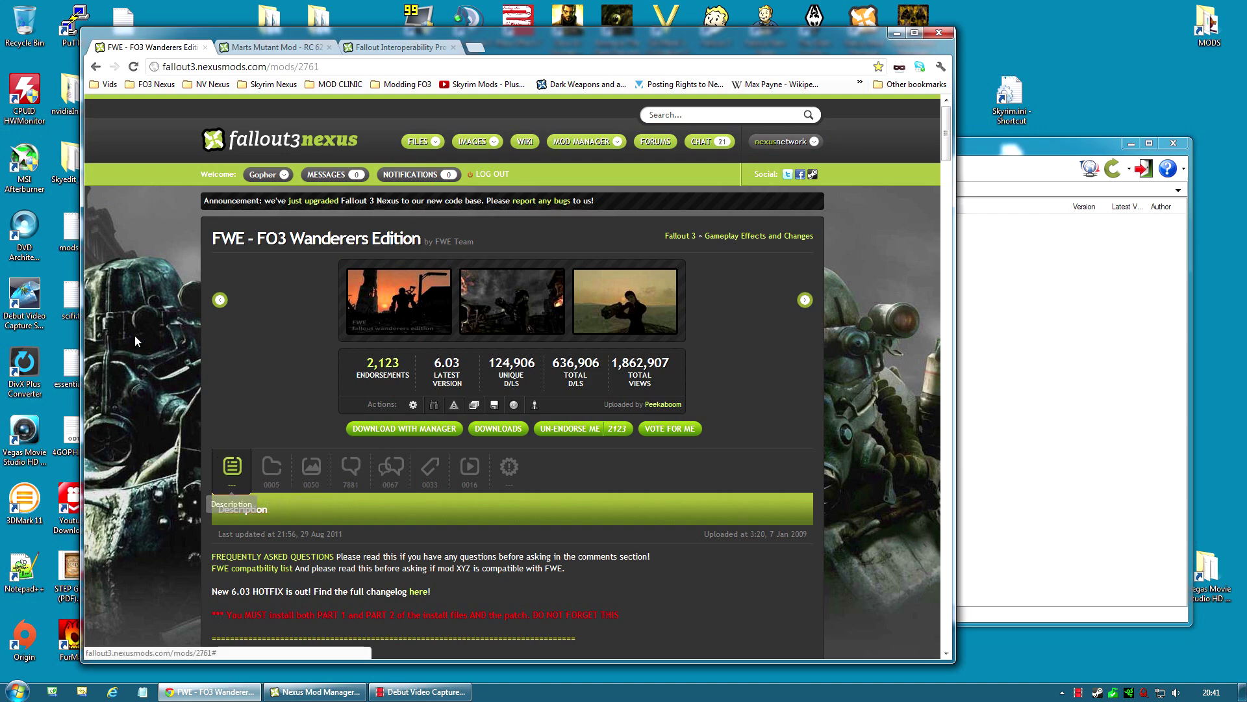
{"action": "scroll", "coordinate": [139, 264], "scroll_direction": "down", "scroll_amount": 1}
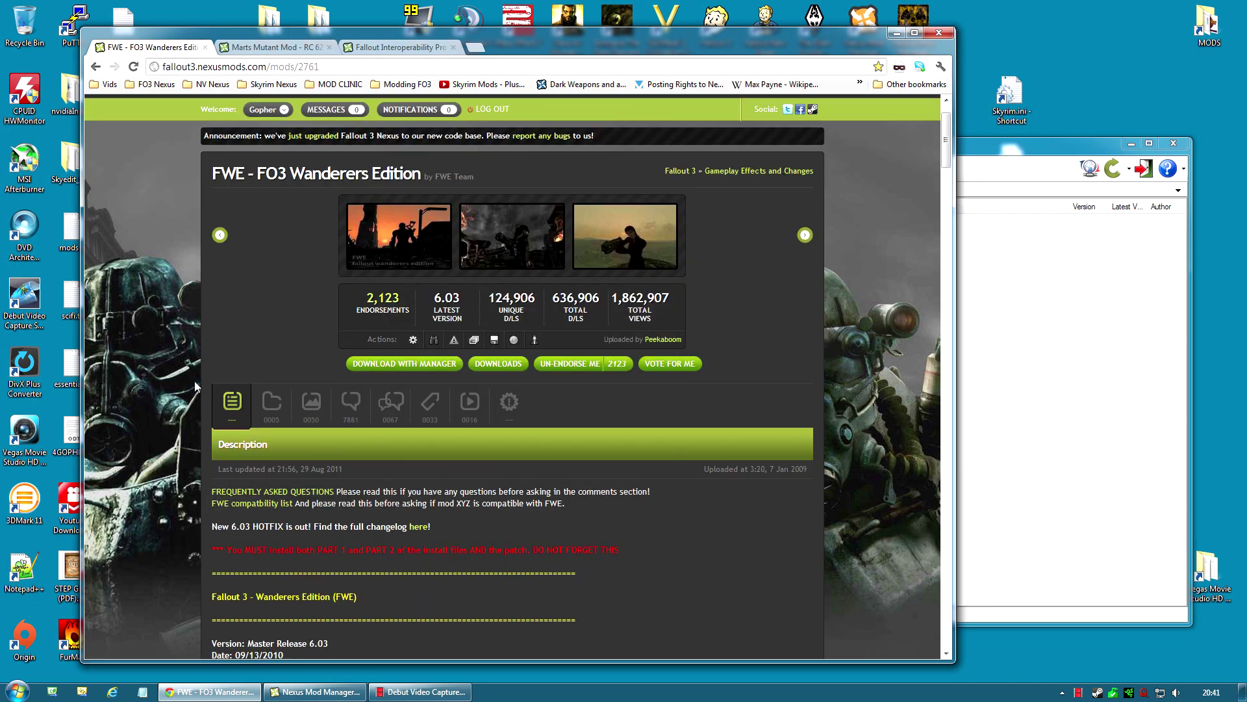
{"action": "left_click", "coordinate": [272, 406]}
{"action": "scroll", "coordinate": [618, 380], "scroll_direction": "down", "scroll_amount": 3}
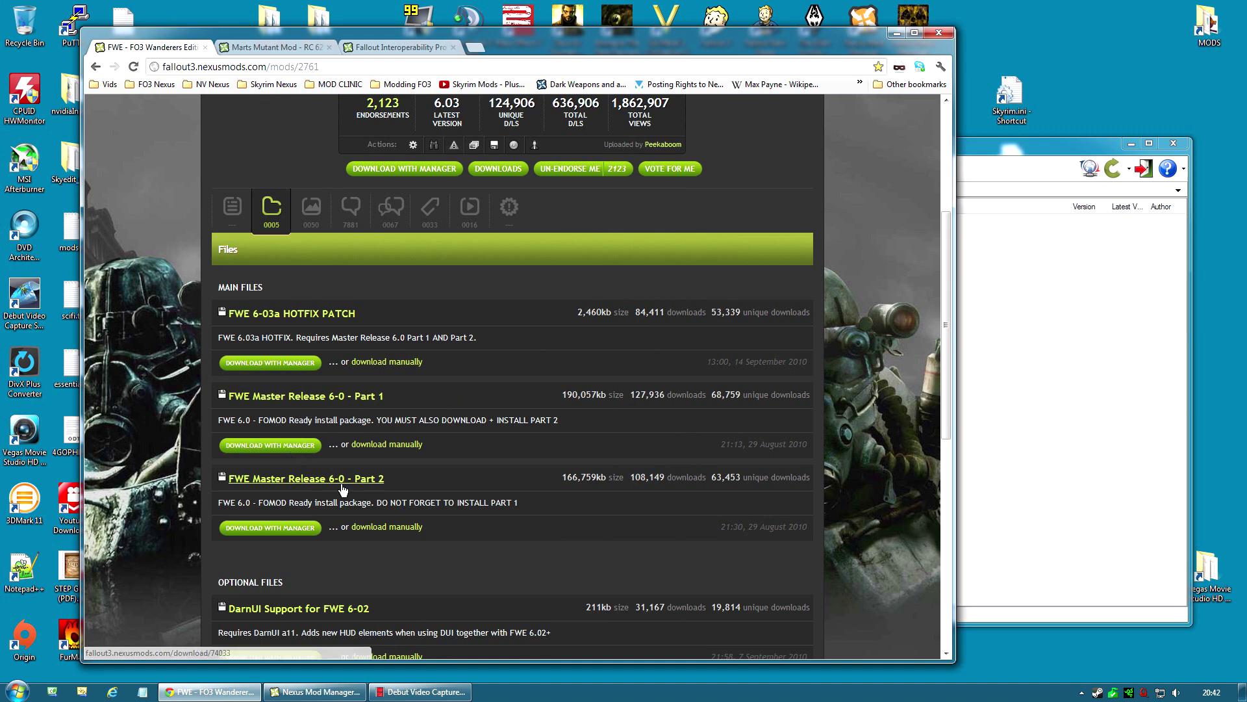
- Download FWE Master Release 6-0 Part 1 and Part 2 through the mod manager, with the download queue displayed
{"action": "left_click", "coordinate": [285, 447]}
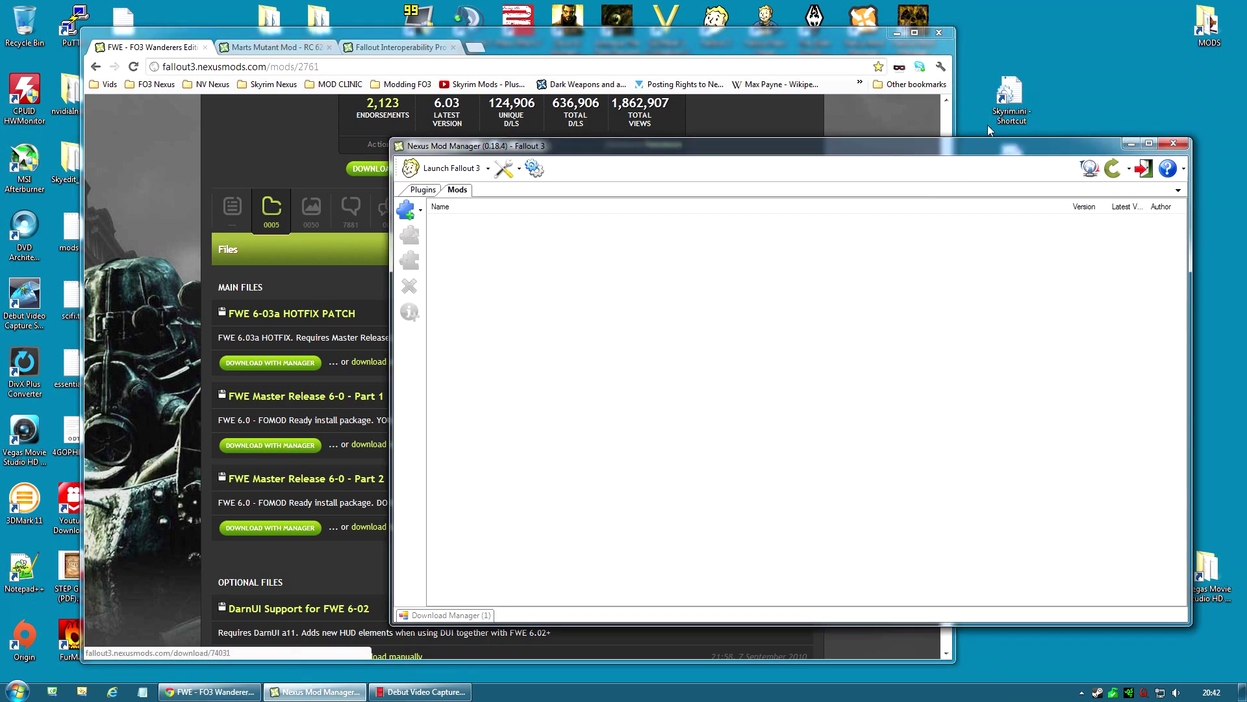
{"action": "left_click", "coordinate": [460, 615]}
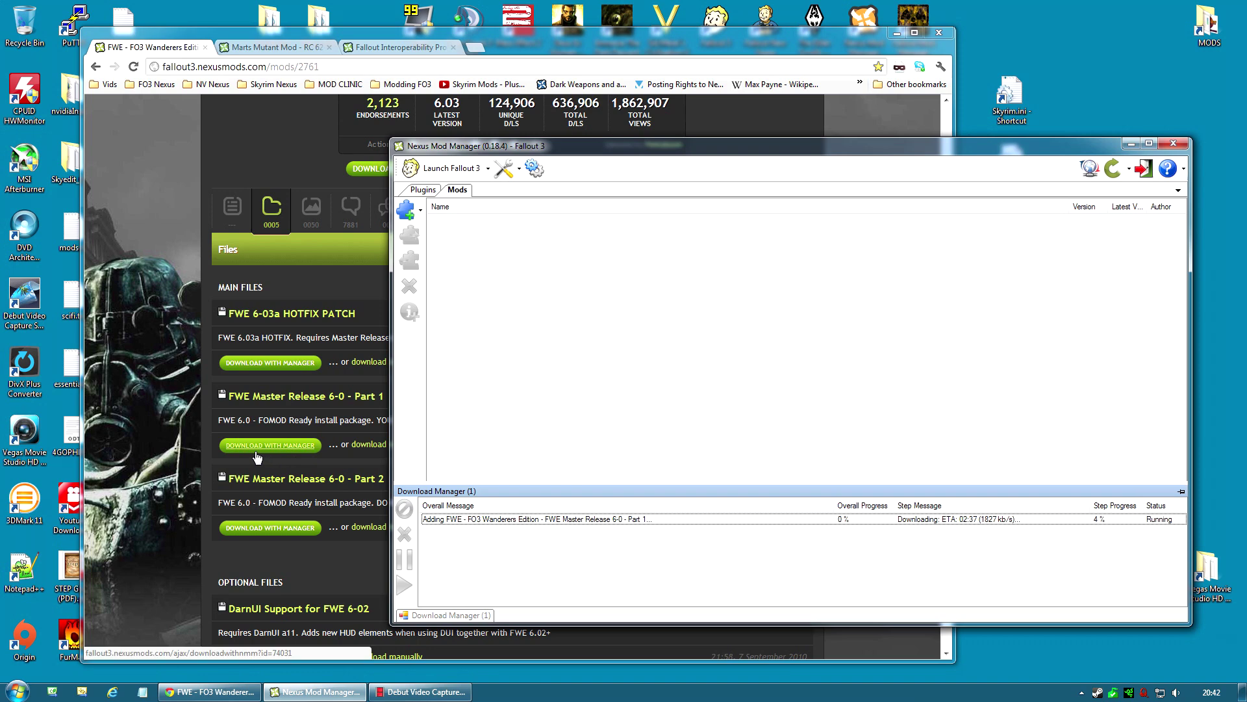
{"action": "left_click", "coordinate": [271, 527]}
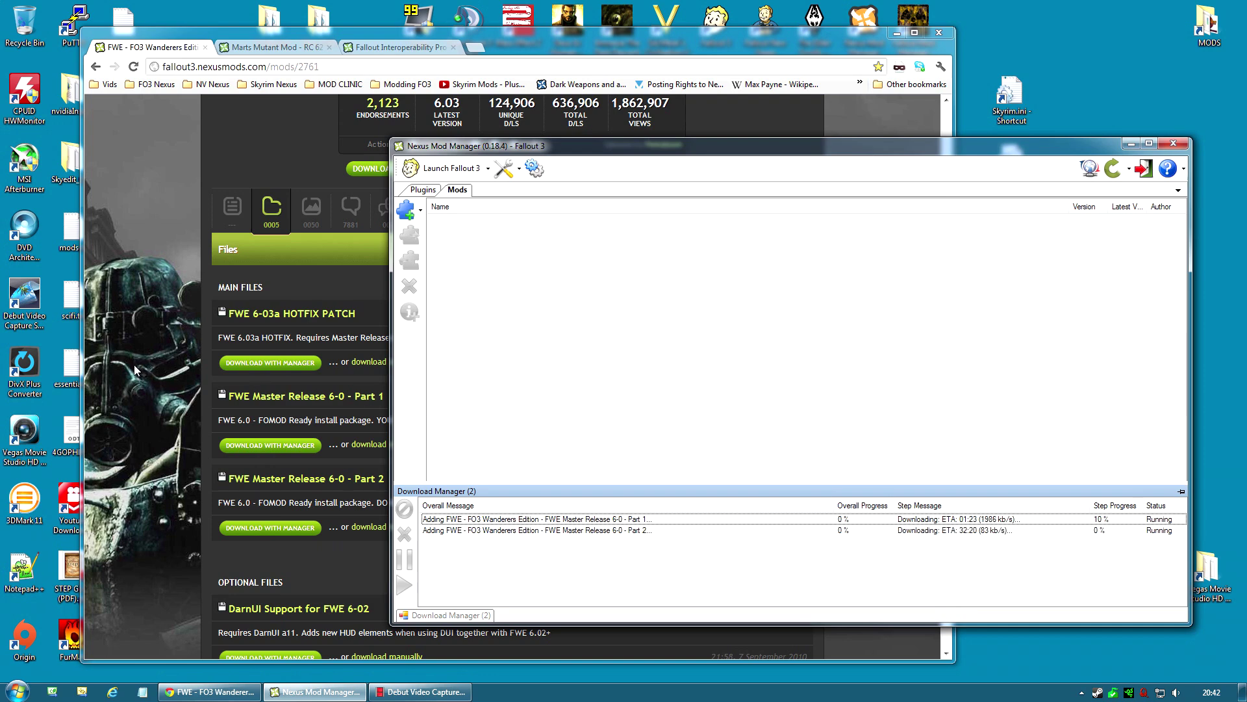
- Return to the FWE files and download the FWE 6-03a HOTFIX PATCH through the mod manager
{"action": "left_click", "coordinate": [167, 376]}
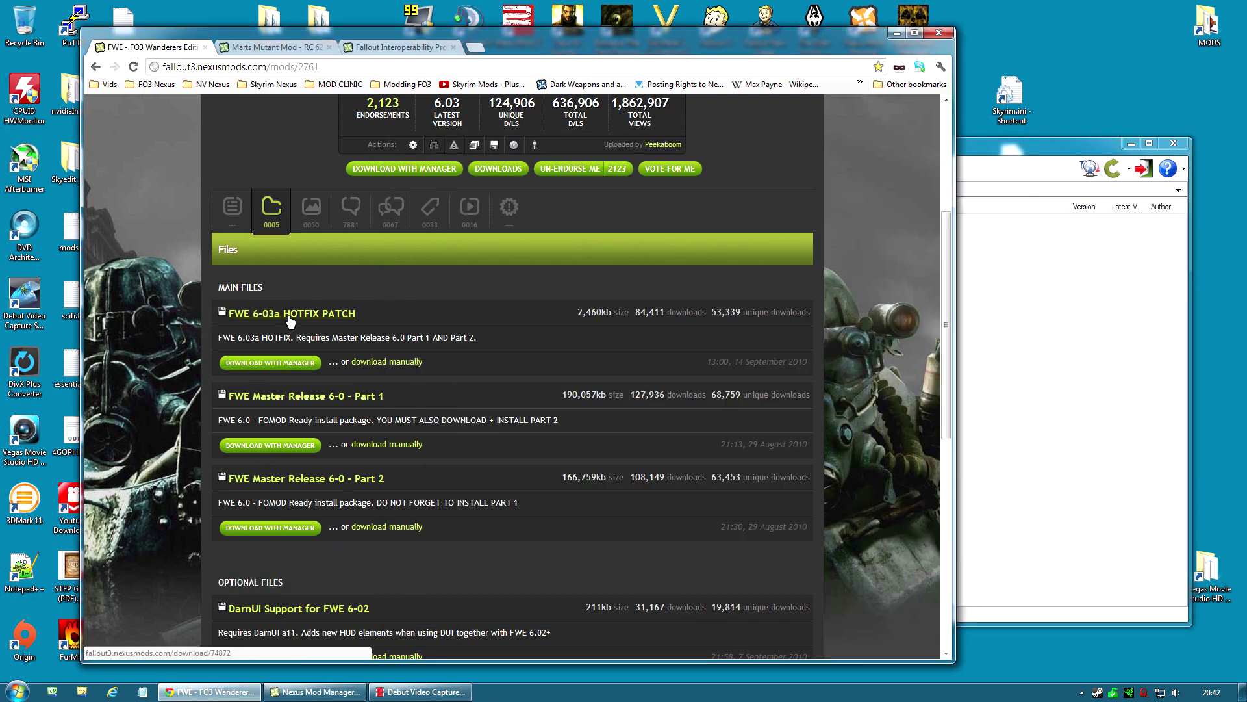
{"action": "scroll", "coordinate": [369, 334], "scroll_direction": "down", "scroll_amount": 1}
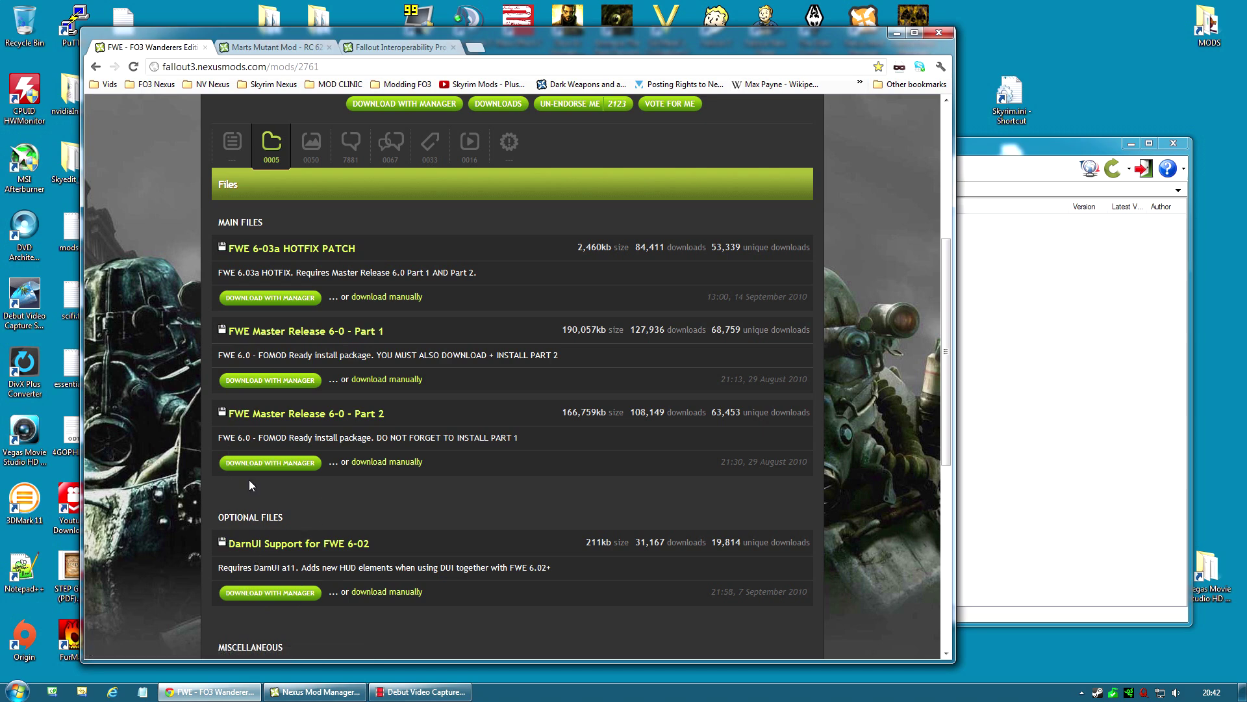
{"action": "left_click", "coordinate": [263, 298]}
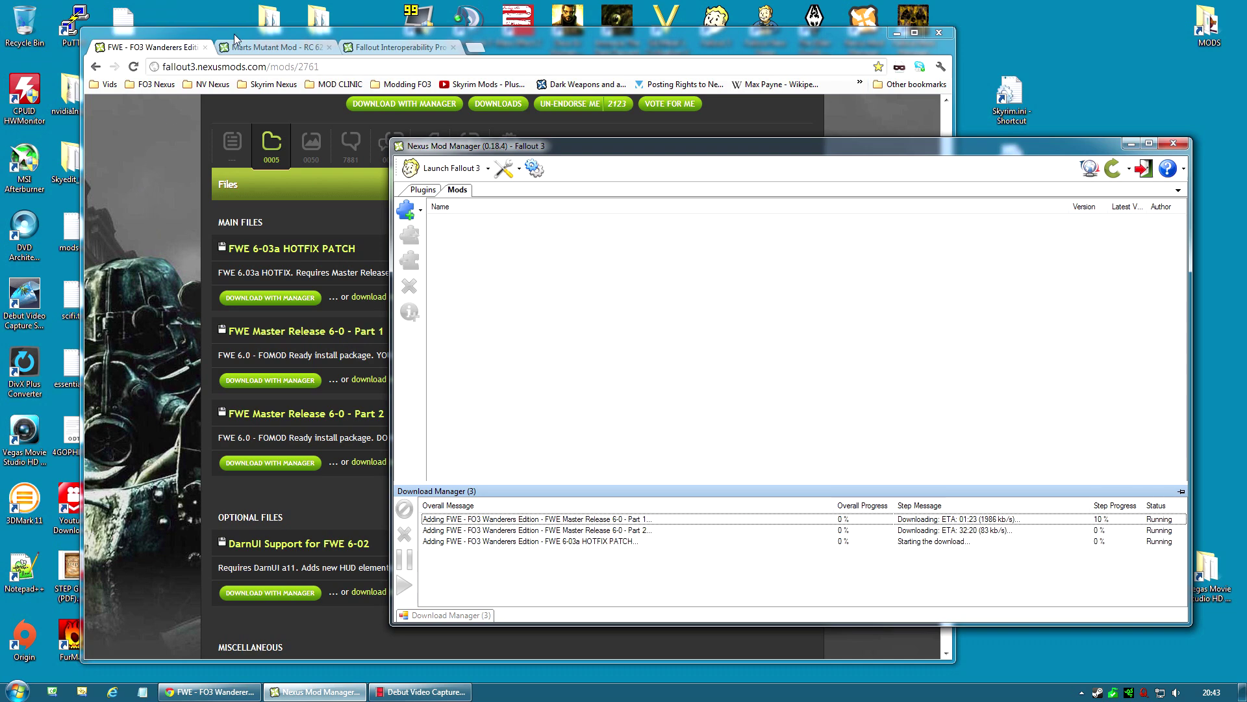
- Download Marts Mutant Mod 1-RC61 FOMOD Ready from the Marts Mutant Mod files and check it in the manager's download queue
{"action": "left_click", "coordinate": [273, 50]}
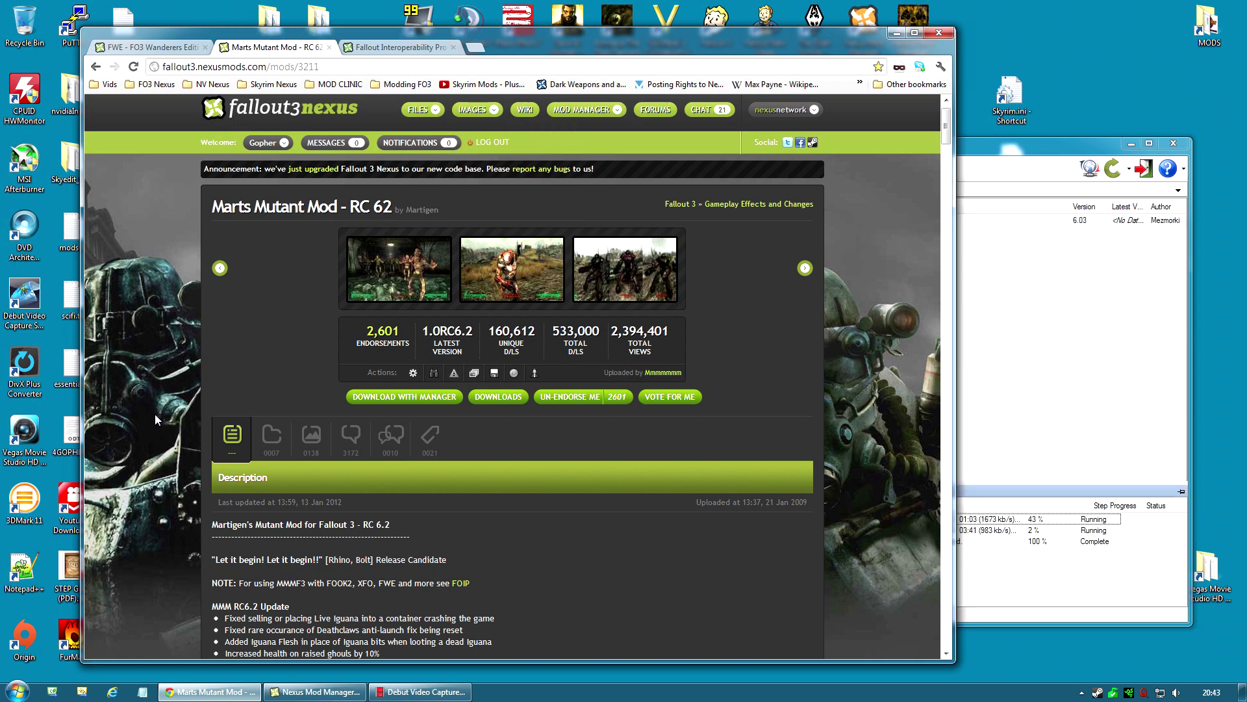
{"action": "left_click", "coordinate": [272, 437]}
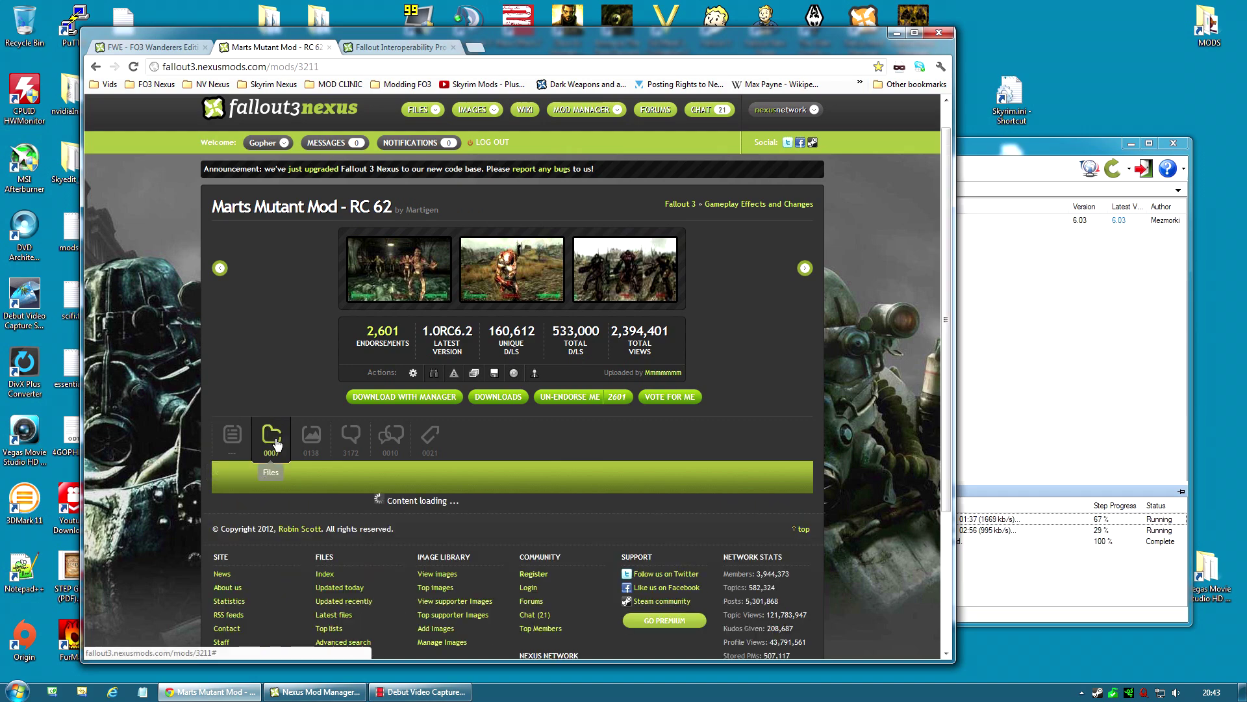
{"action": "scroll", "coordinate": [610, 420], "scroll_direction": "down", "scroll_amount": 4}
{"action": "scroll", "coordinate": [735, 408], "scroll_direction": "down", "scroll_amount": 1}
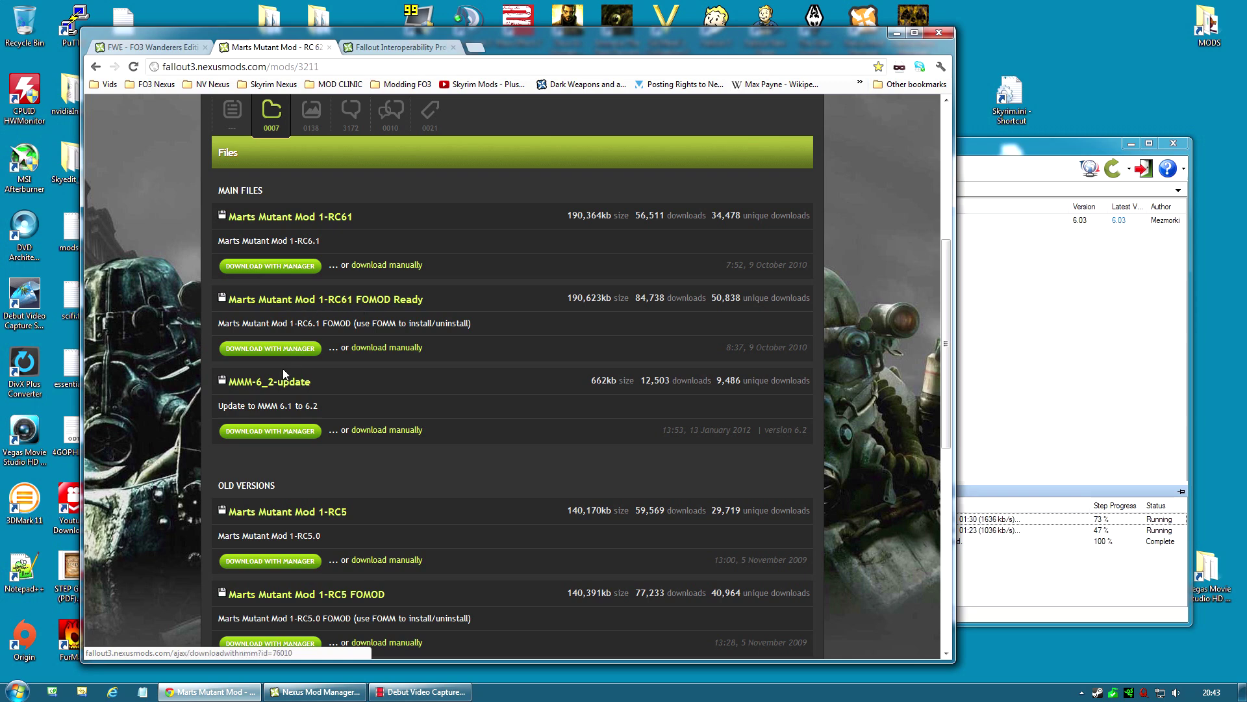
{"action": "left_click", "coordinate": [270, 349]}
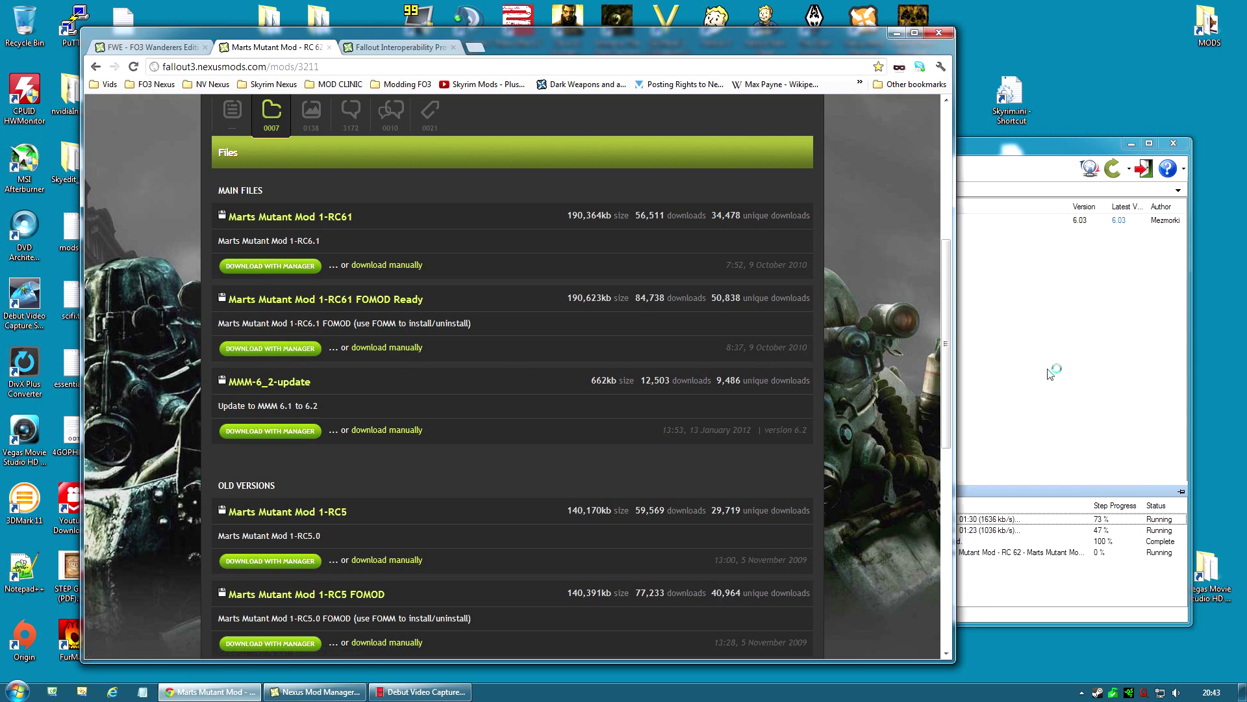
{"action": "left_click", "coordinate": [1078, 492]}
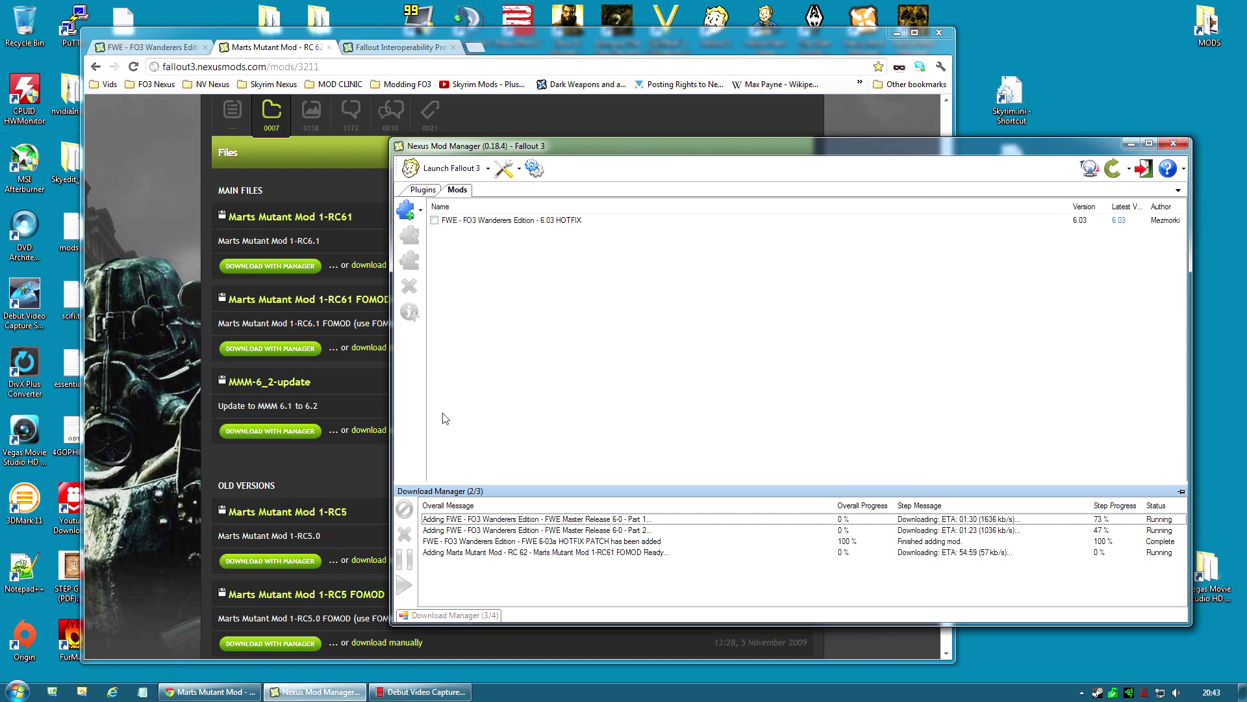
- Return to the Marts Mutant Mod files and download MMM-6_2-update through the mod manager
{"action": "left_click", "coordinate": [110, 316]}
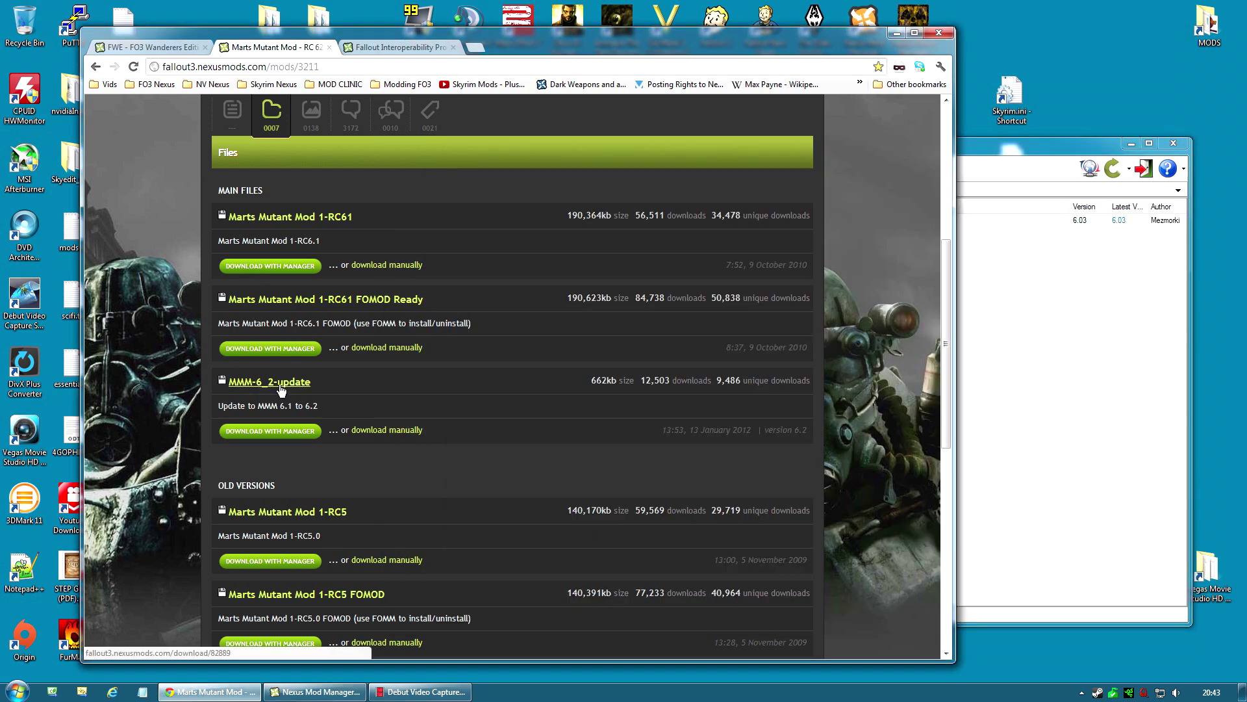
{"action": "left_click", "coordinate": [265, 432]}
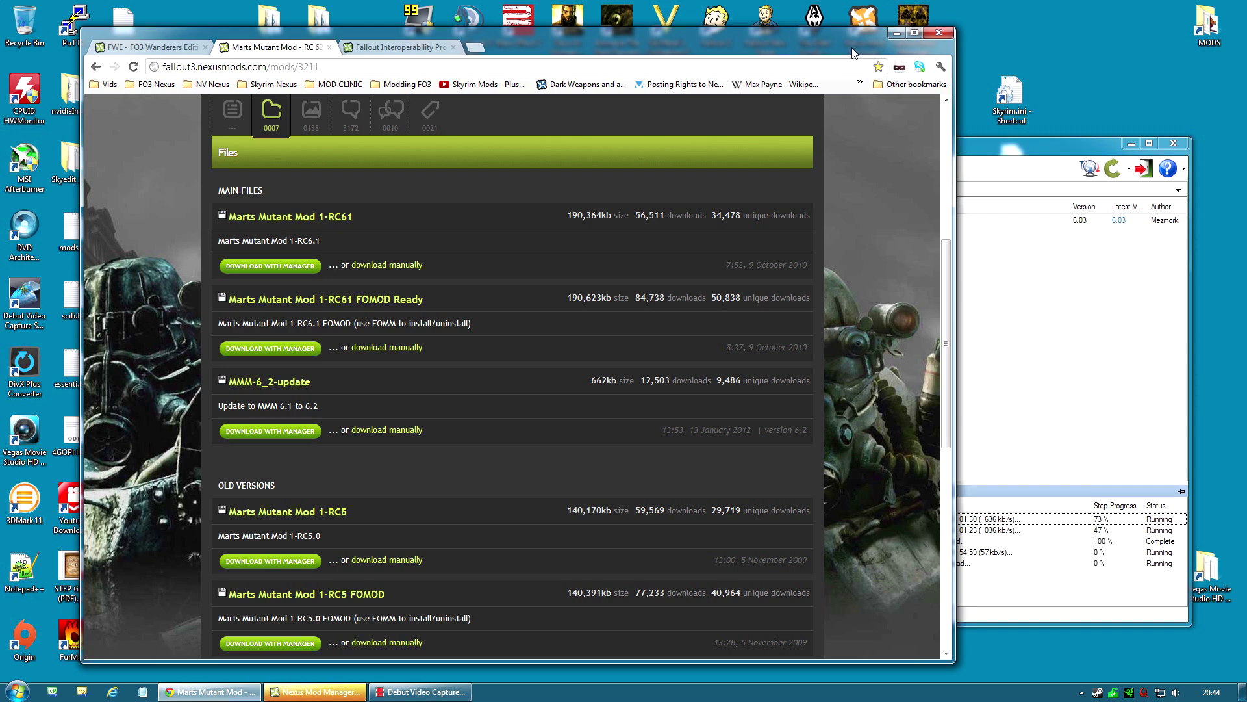
{"action": "left_click", "coordinate": [981, 157]}
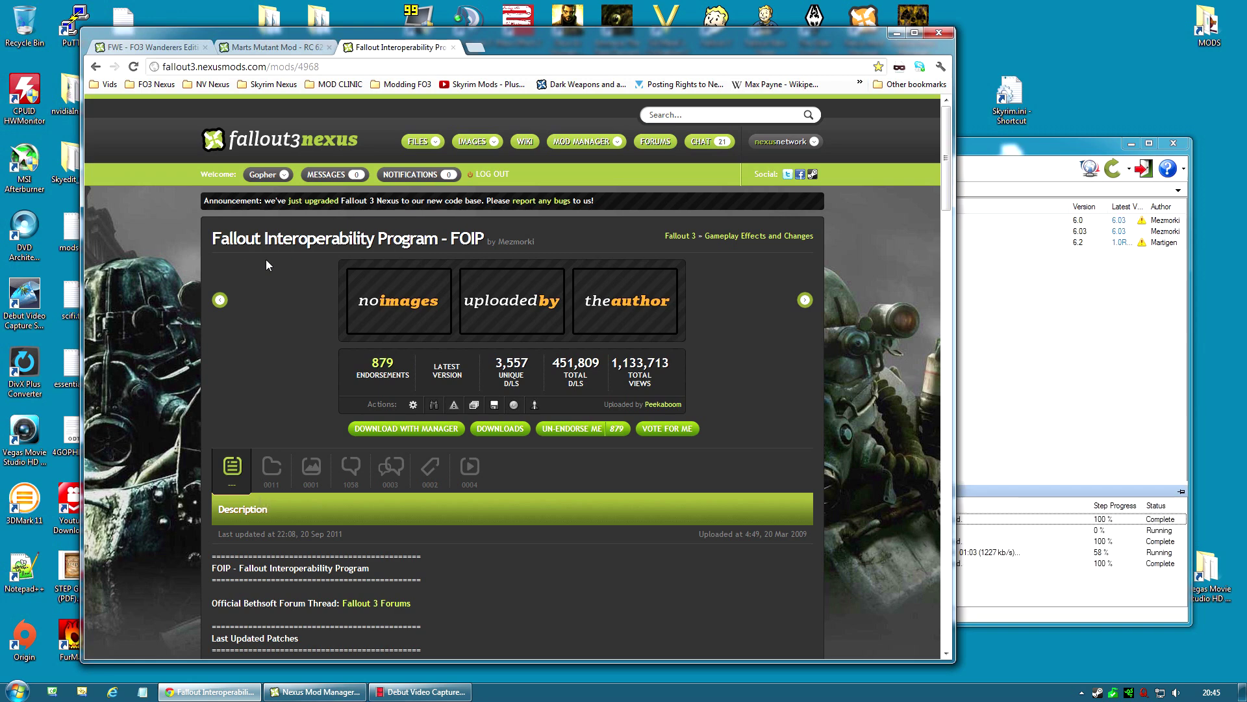
- Download the FOIP - Marts Mutant Mod and FWE patch through the mod manager and look over the other FOIP files
{"action": "left_click", "coordinate": [264, 480]}
{"action": "scroll", "coordinate": [376, 455], "scroll_direction": "down", "scroll_amount": 5}
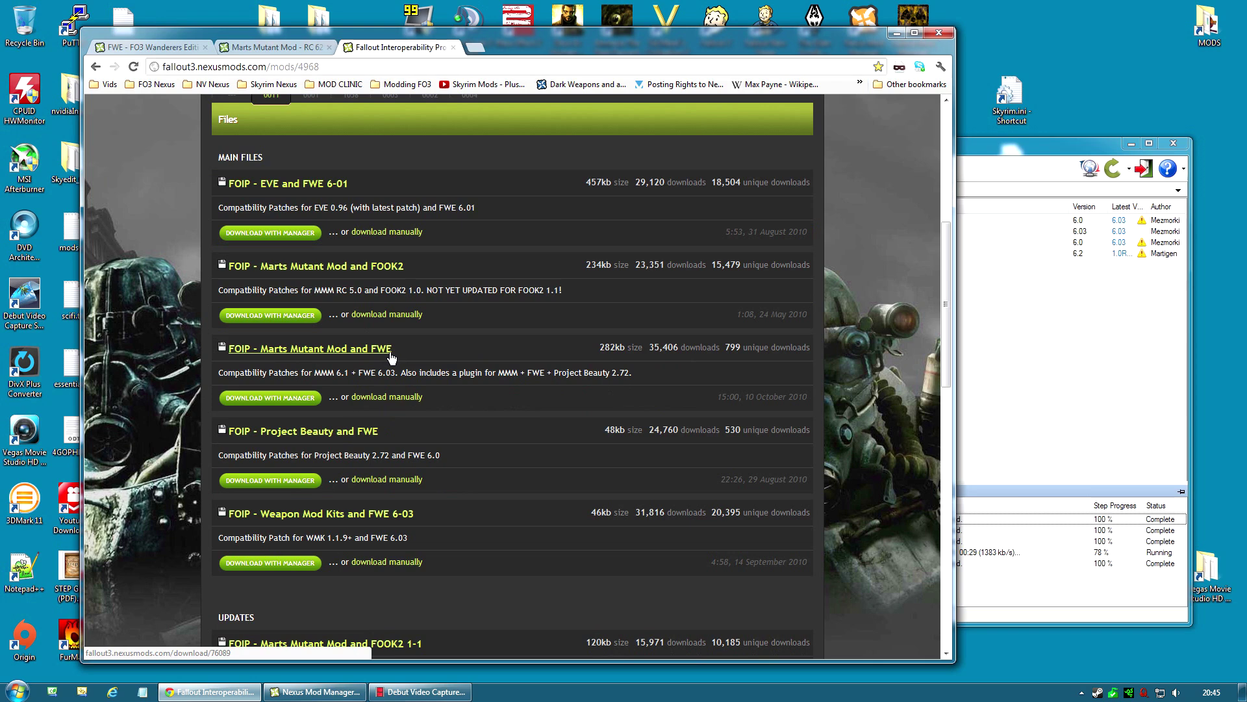
{"action": "left_click", "coordinate": [287, 401]}
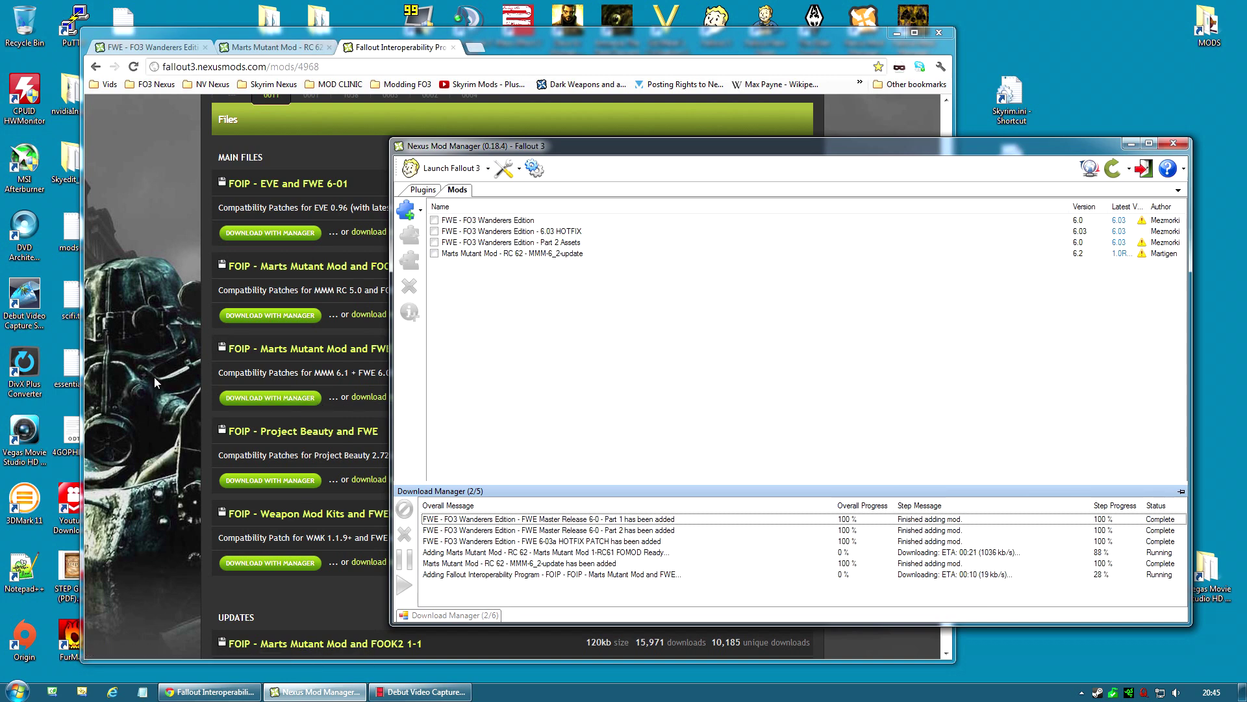
{"action": "left_click", "coordinate": [135, 359]}
{"action": "scroll", "coordinate": [143, 359], "scroll_direction": "down", "scroll_amount": 3}
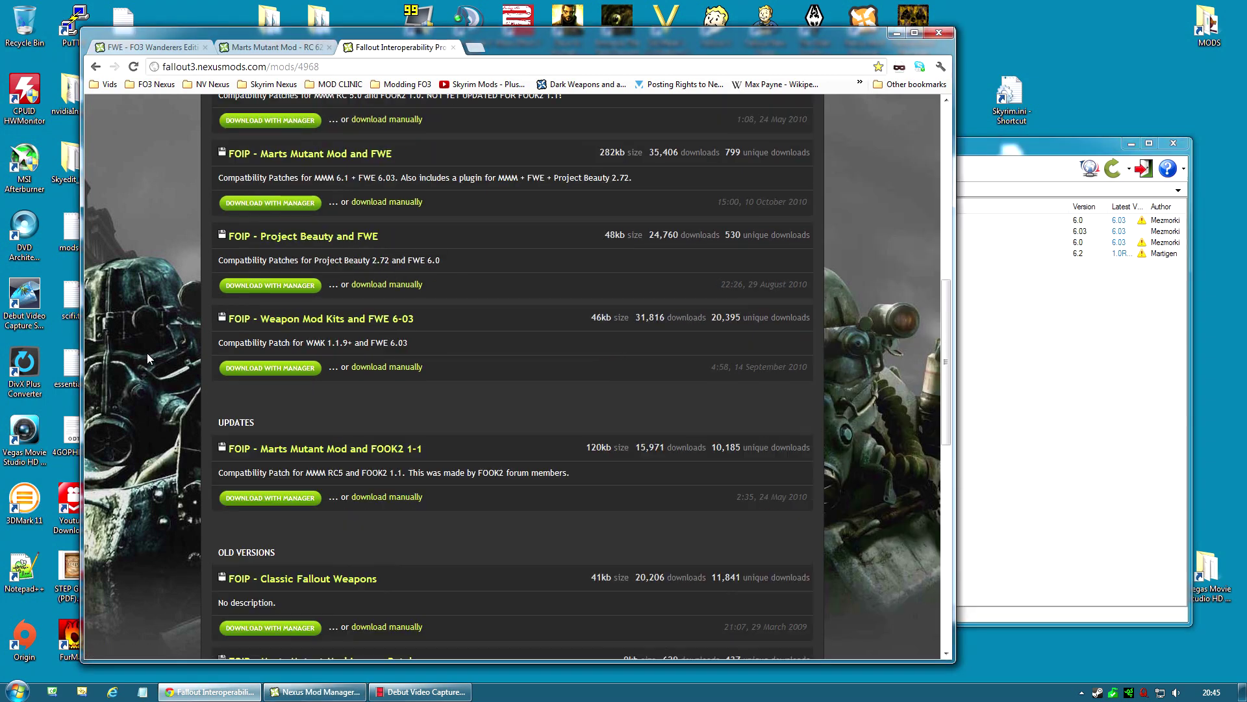
{"action": "scroll", "coordinate": [150, 346], "scroll_direction": "up", "scroll_amount": 5}
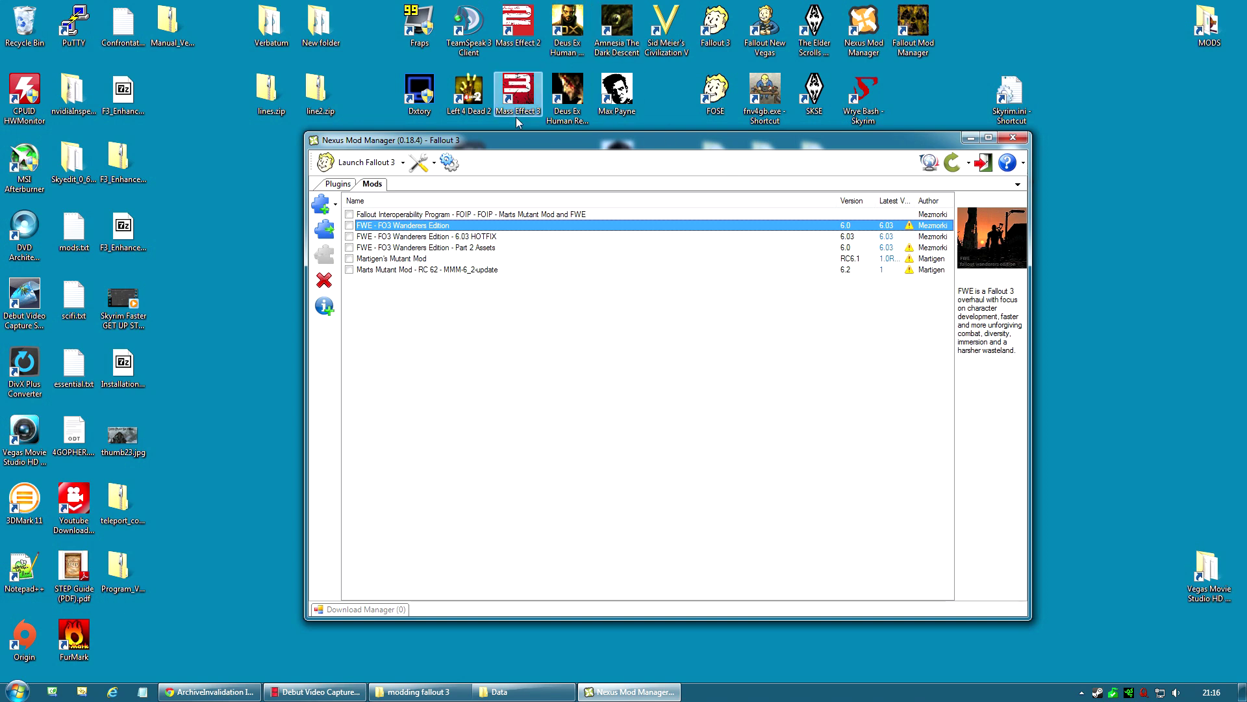
- Apply archive invalidation for Fallout 3 in Nexus Mod Manager
{"action": "left_click", "coordinate": [434, 166]}
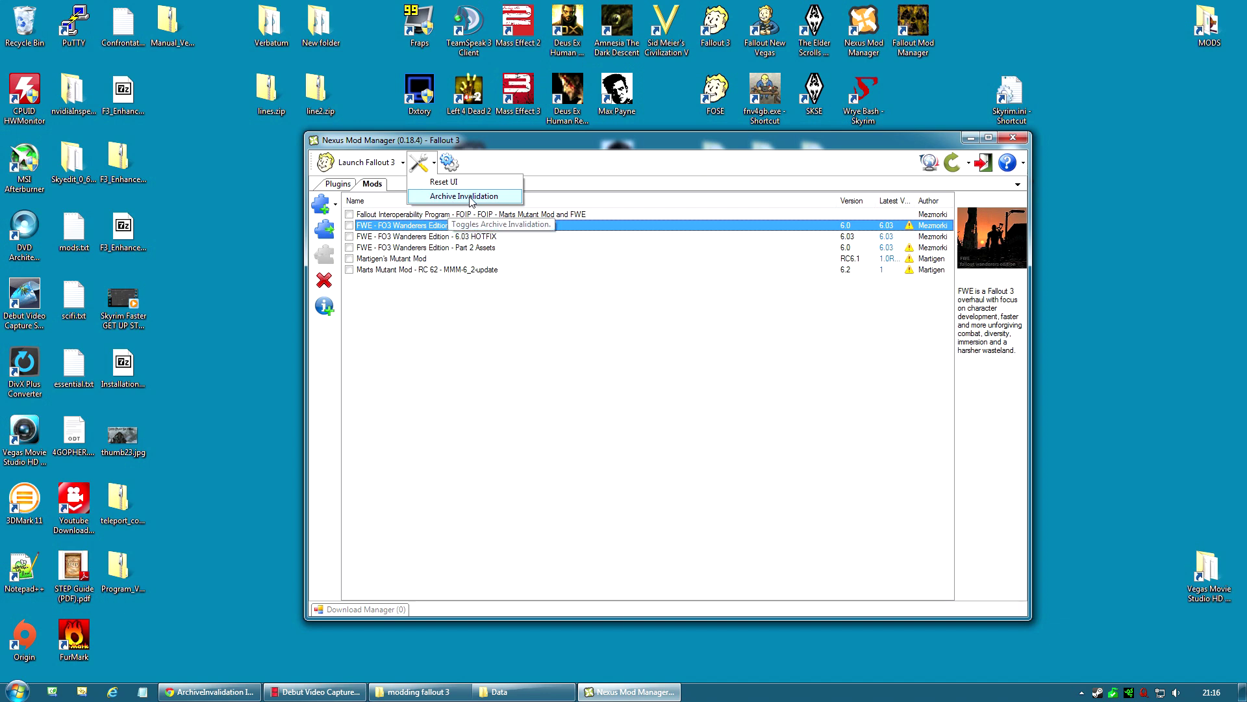
{"action": "left_click", "coordinate": [447, 196]}
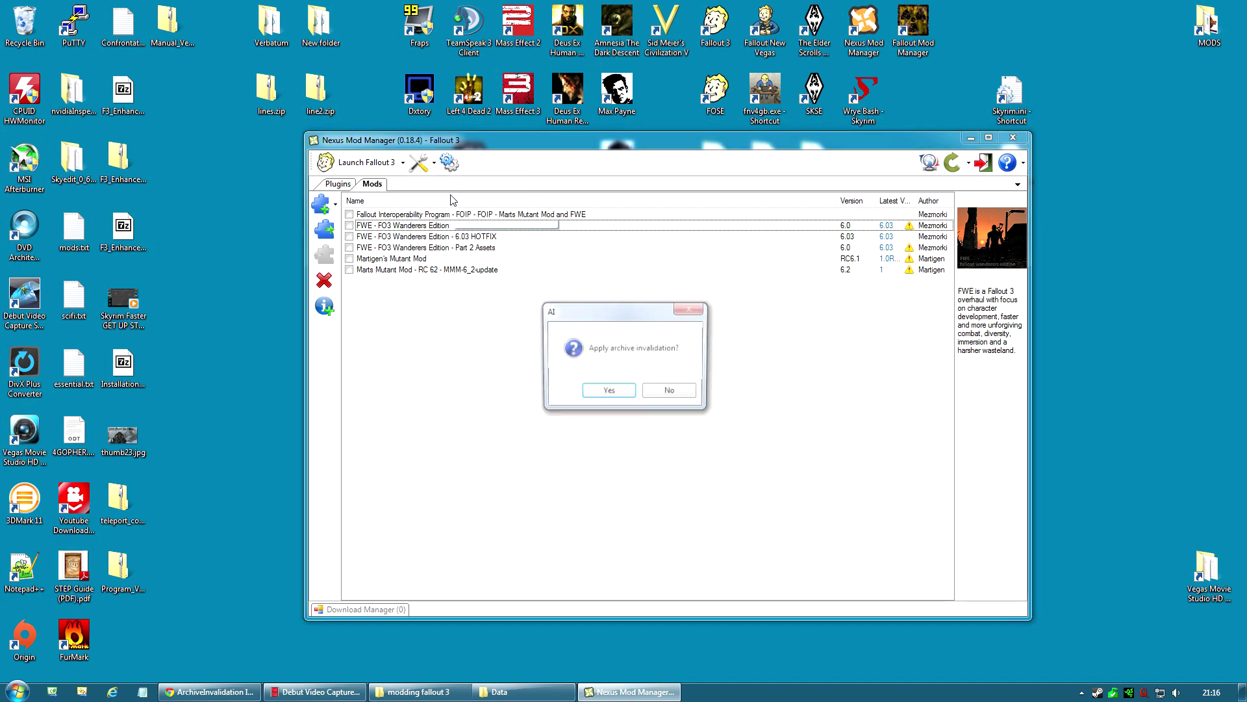
{"action": "left_click", "coordinate": [599, 393]}
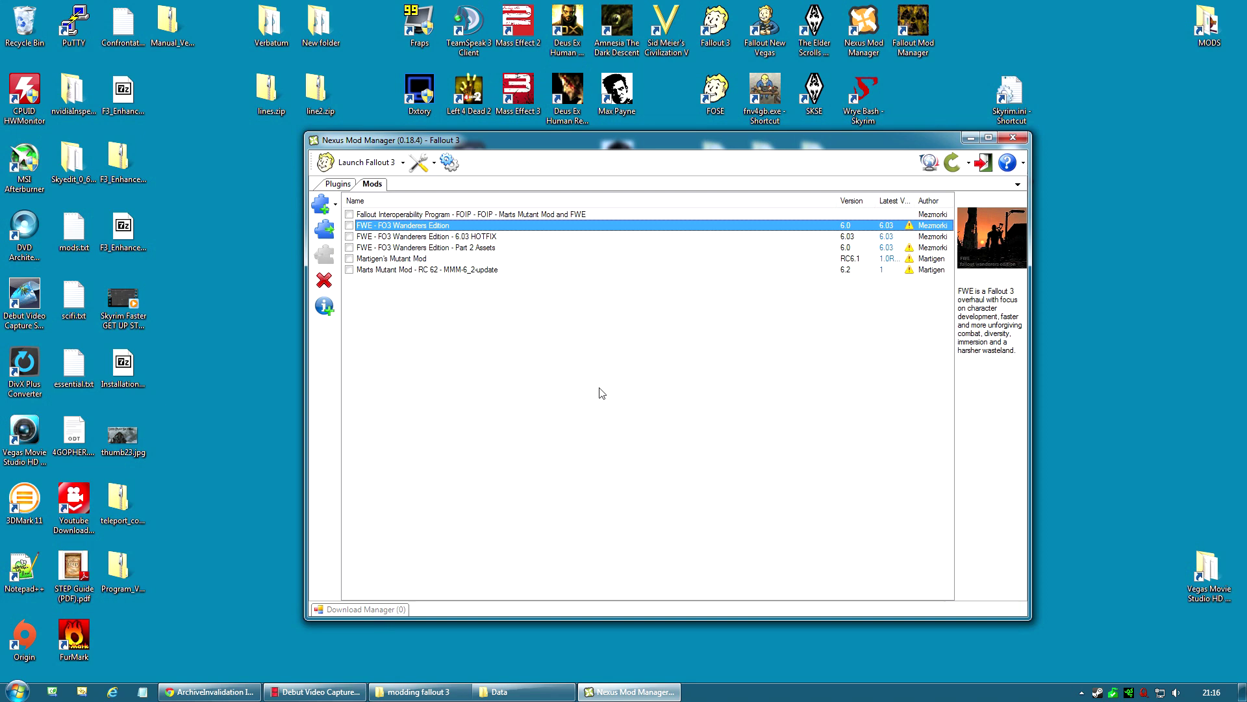
- Remove the archive invalidation for Fallout 3 in Nexus Mod Manager and confirm the removal
{"action": "left_click", "coordinate": [435, 168]}
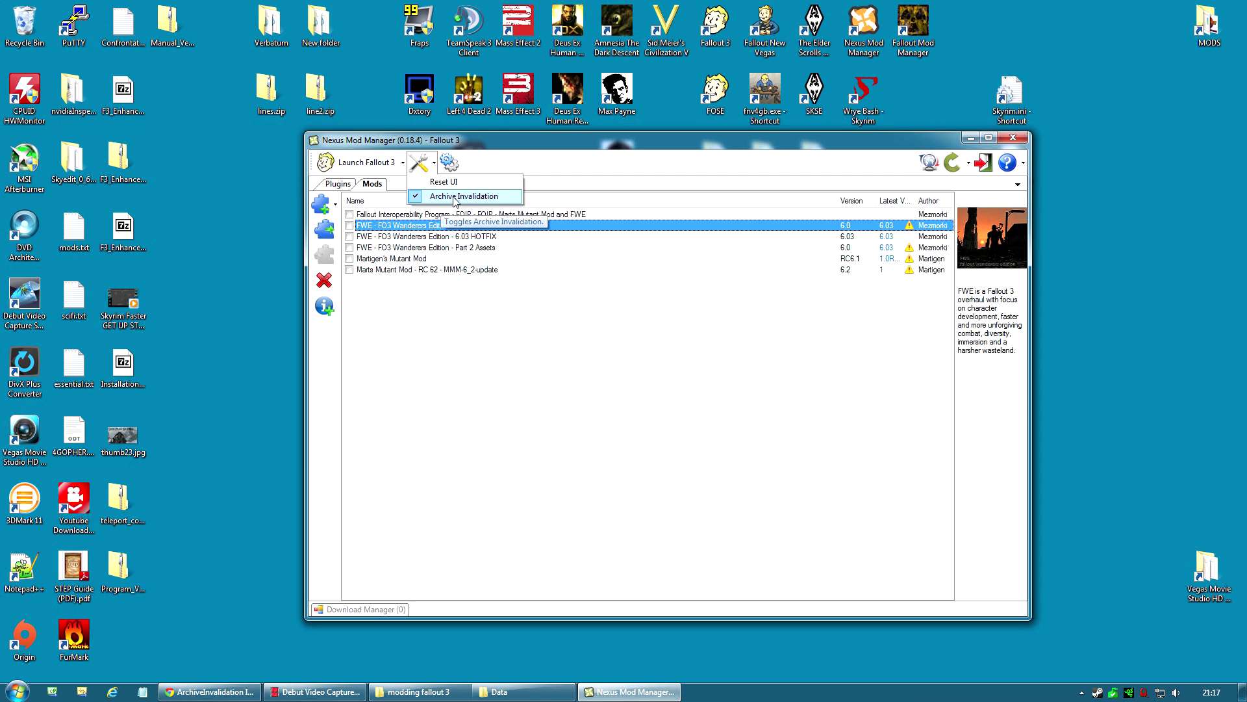
{"action": "left_click", "coordinate": [454, 196]}
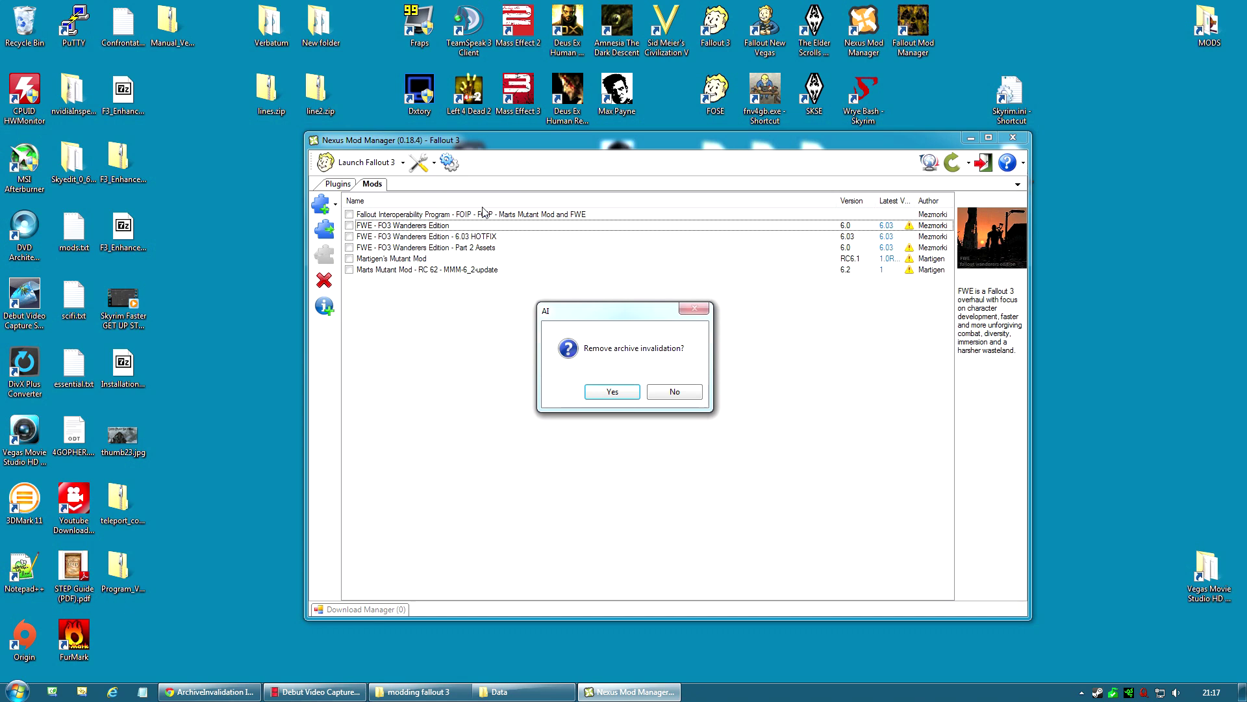
{"action": "left_click", "coordinate": [613, 393]}
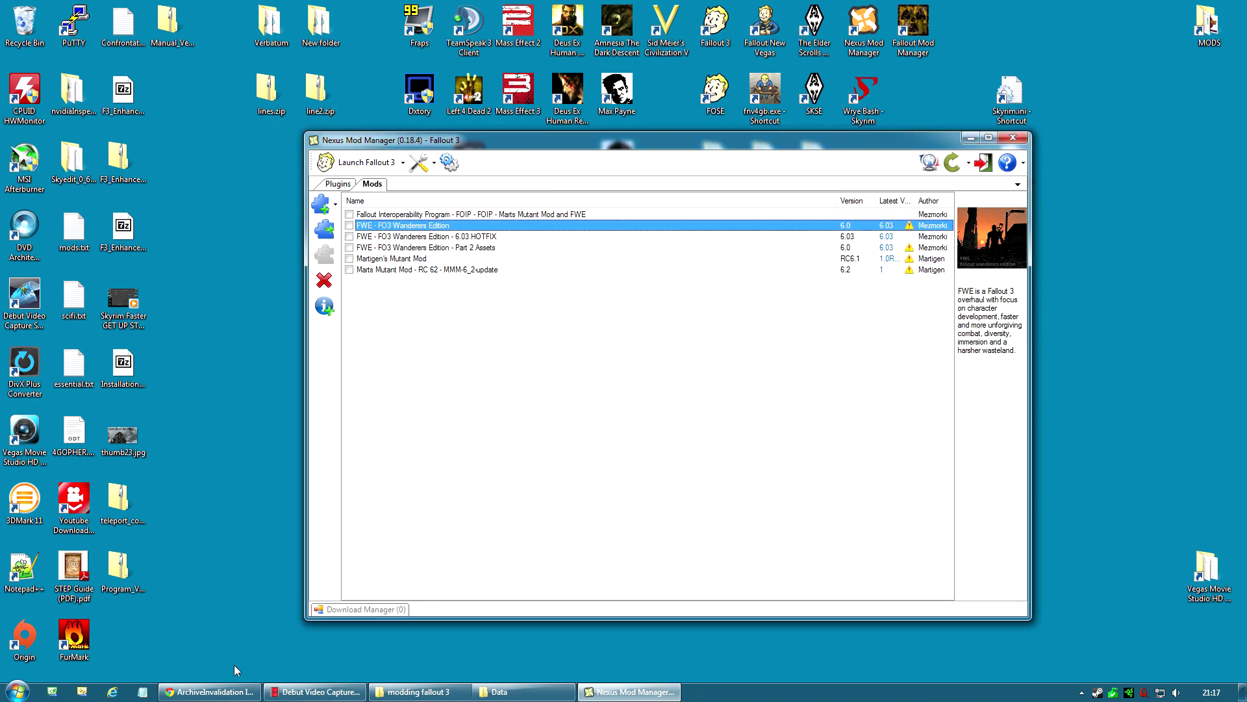
- Switch to the browser and look up the Program Version - Recommended file among the ArchiveInvalidation Invalidated downloads on Fallout 3 Nexus
{"action": "left_click", "coordinate": [209, 691]}
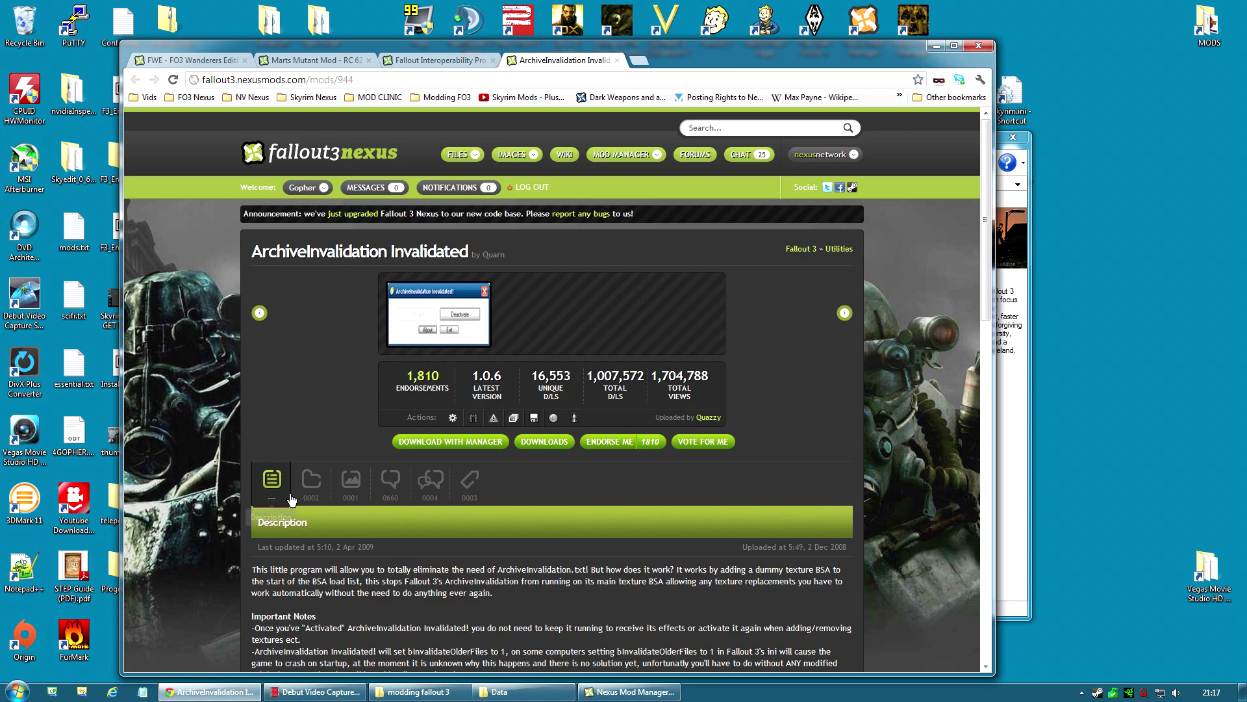
{"action": "left_click", "coordinate": [311, 481]}
{"action": "scroll", "coordinate": [260, 454], "scroll_direction": "down", "scroll_amount": 2}
{"action": "scroll", "coordinate": [240, 480], "scroll_direction": "down", "scroll_amount": 2}
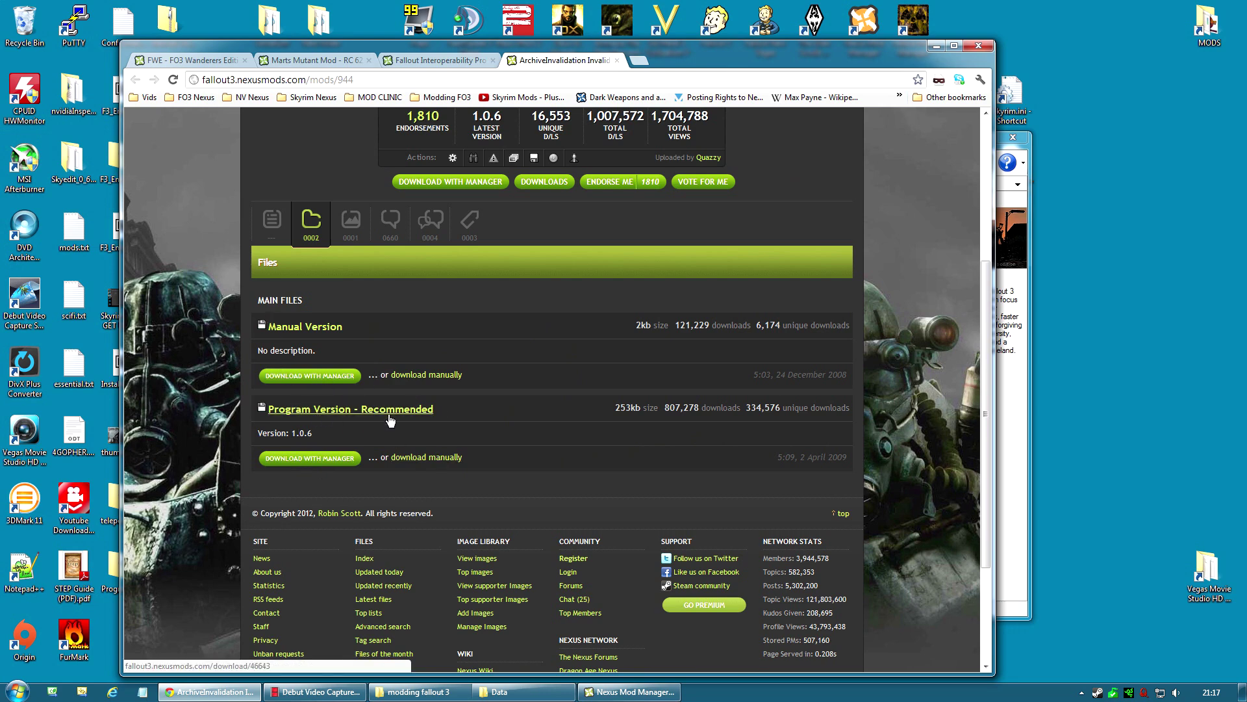
{"action": "left_click", "coordinate": [935, 46]}
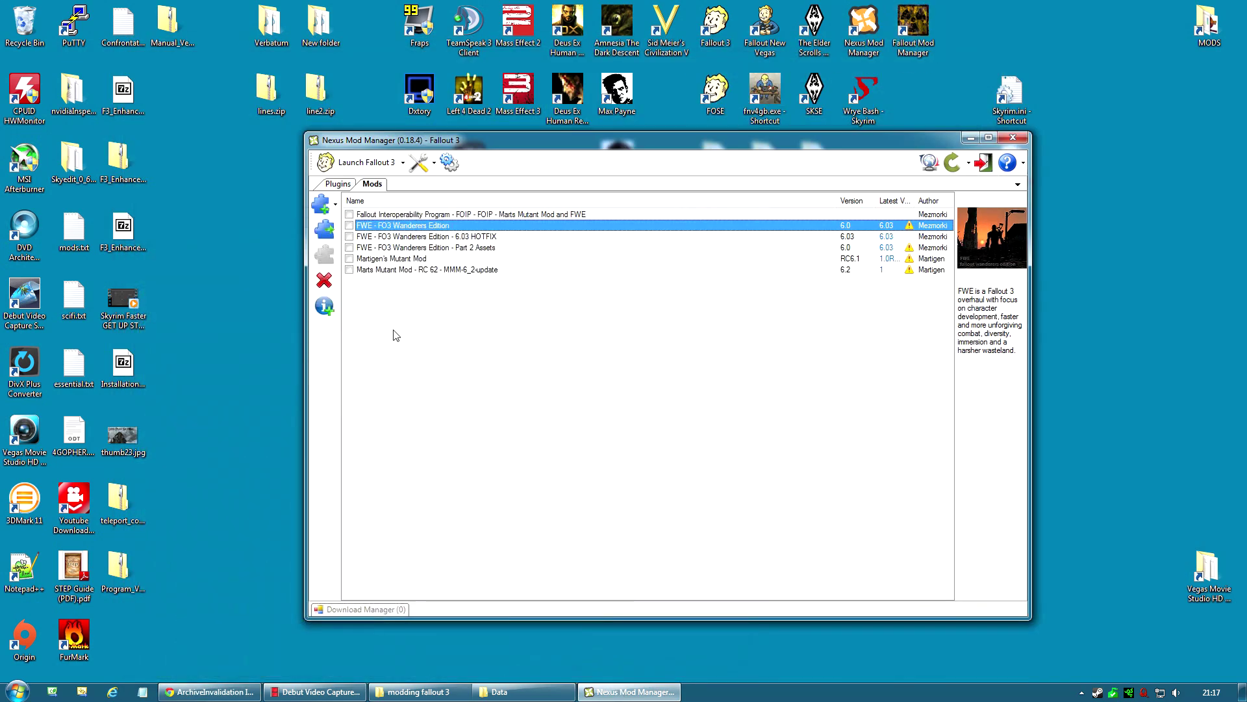
- Open the Program_Version_-_Recommended-944.zip archive on the desktop and copy ArchiveInvalidation Invalidated!.exe from it
{"action": "left_click", "coordinate": [126, 575]}
{"action": "double_click", "coordinate": [124, 572]}
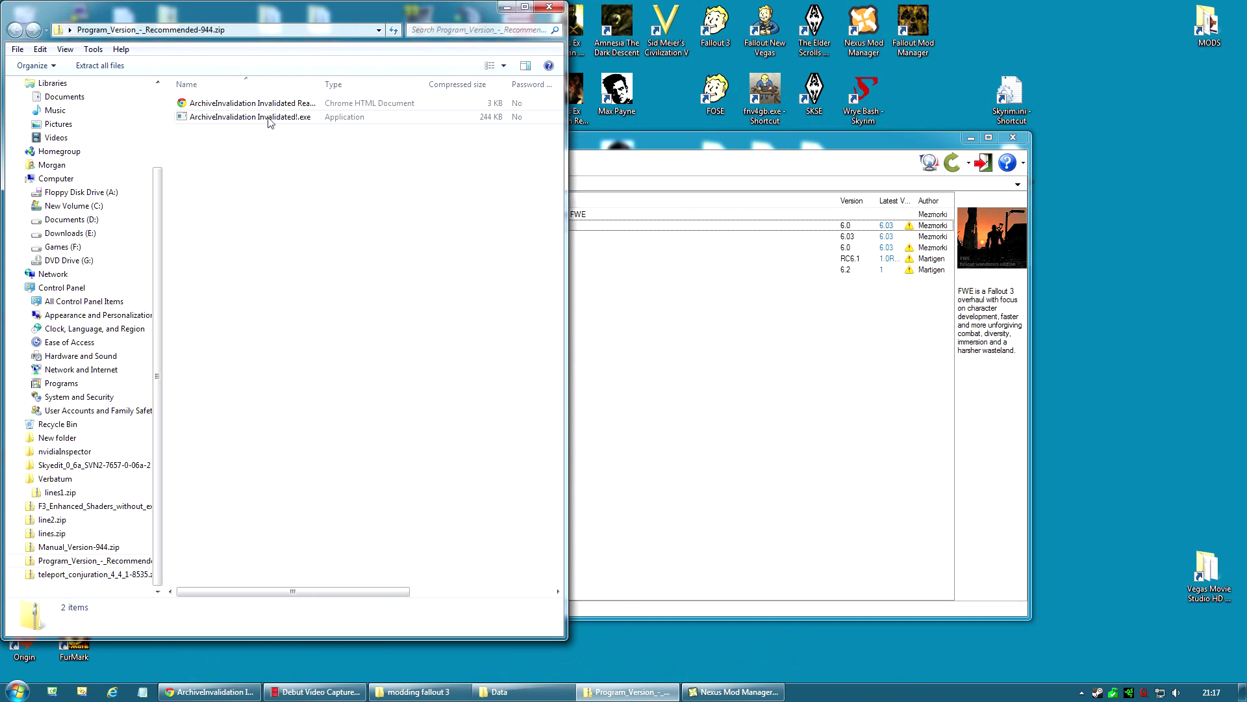
{"action": "left_click", "coordinate": [248, 121]}
{"action": "right_click", "coordinate": [247, 121]}
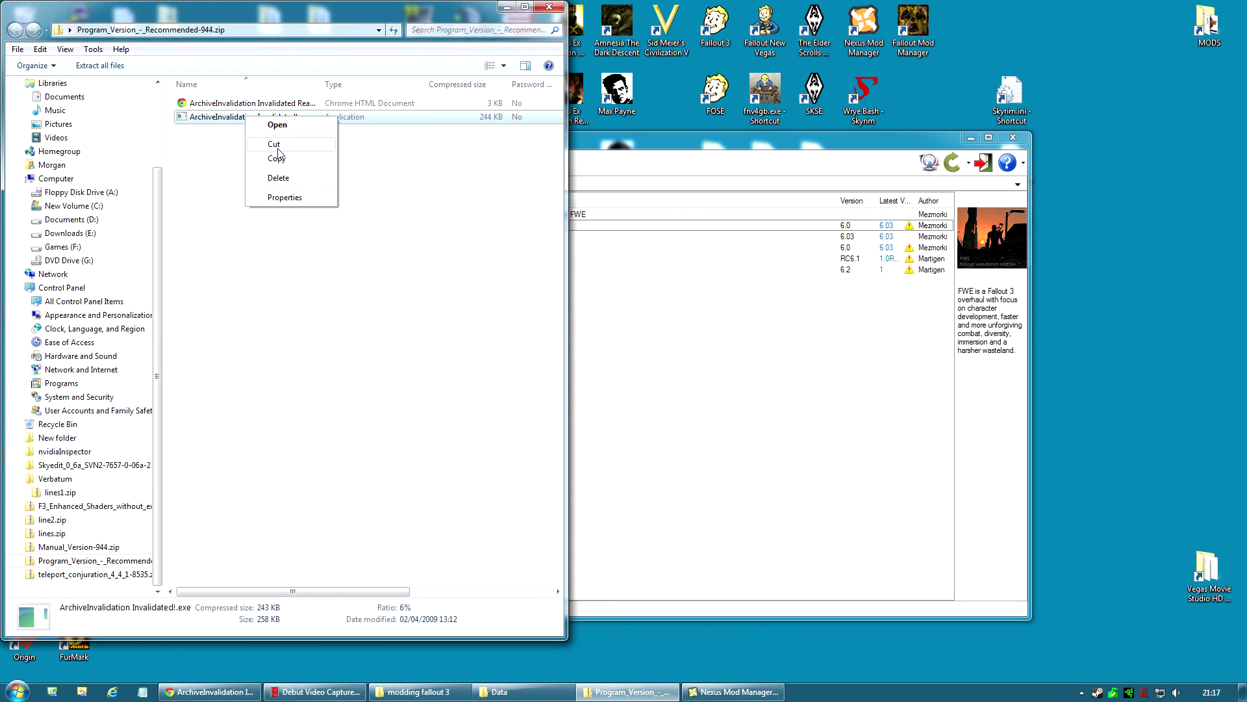
{"action": "left_click", "coordinate": [278, 163]}
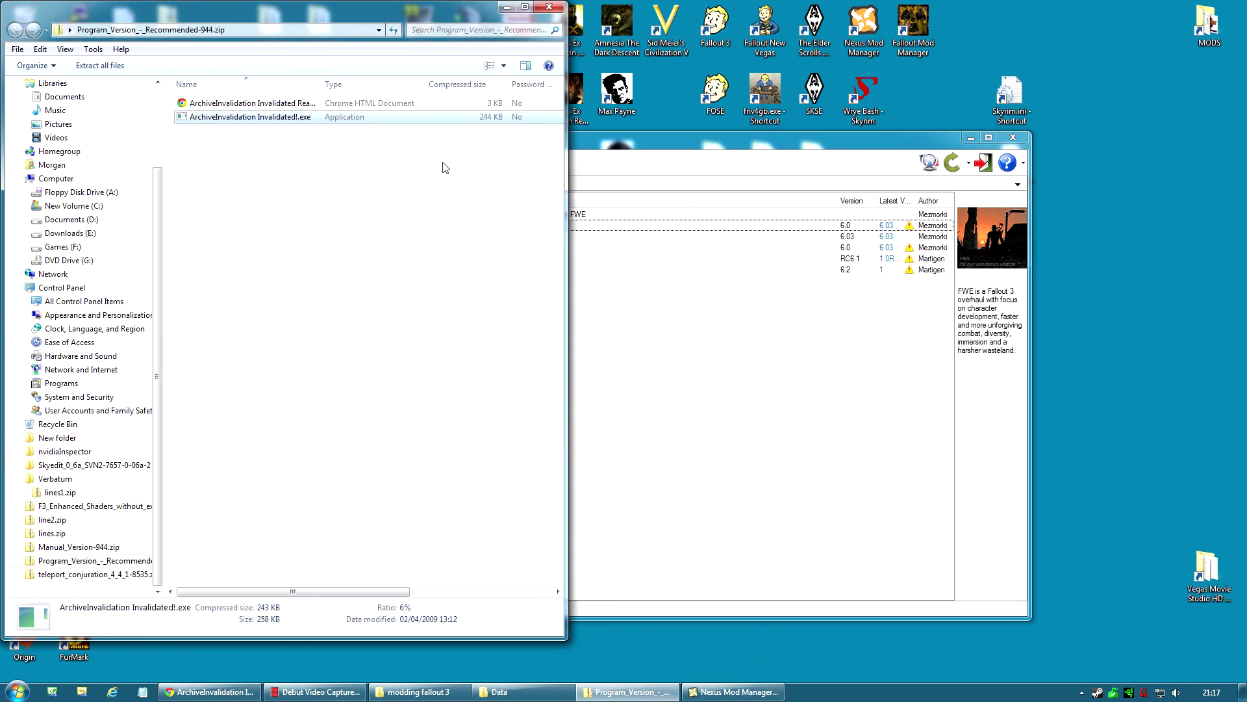
- Paste ArchiveInvalidation Invalidated!.exe into the Data folder of the Steam Fallout 3 installation
{"action": "left_click", "coordinate": [493, 692]}
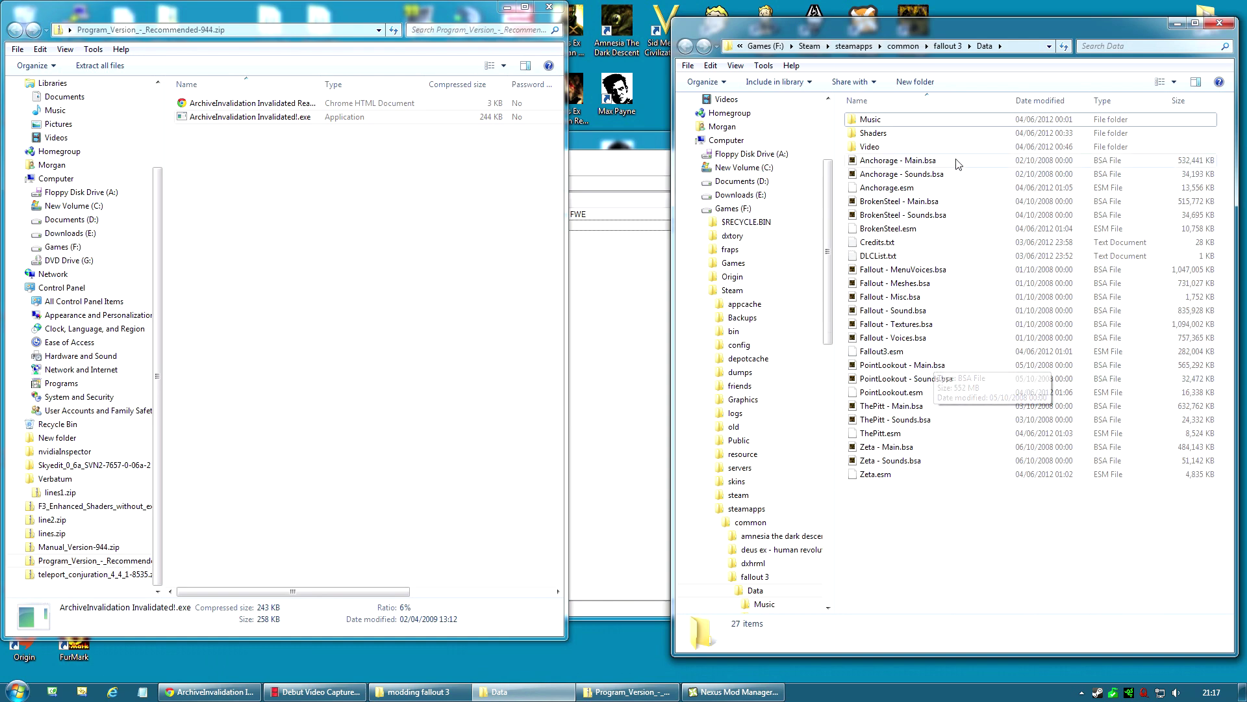
{"action": "left_click", "coordinate": [950, 46]}
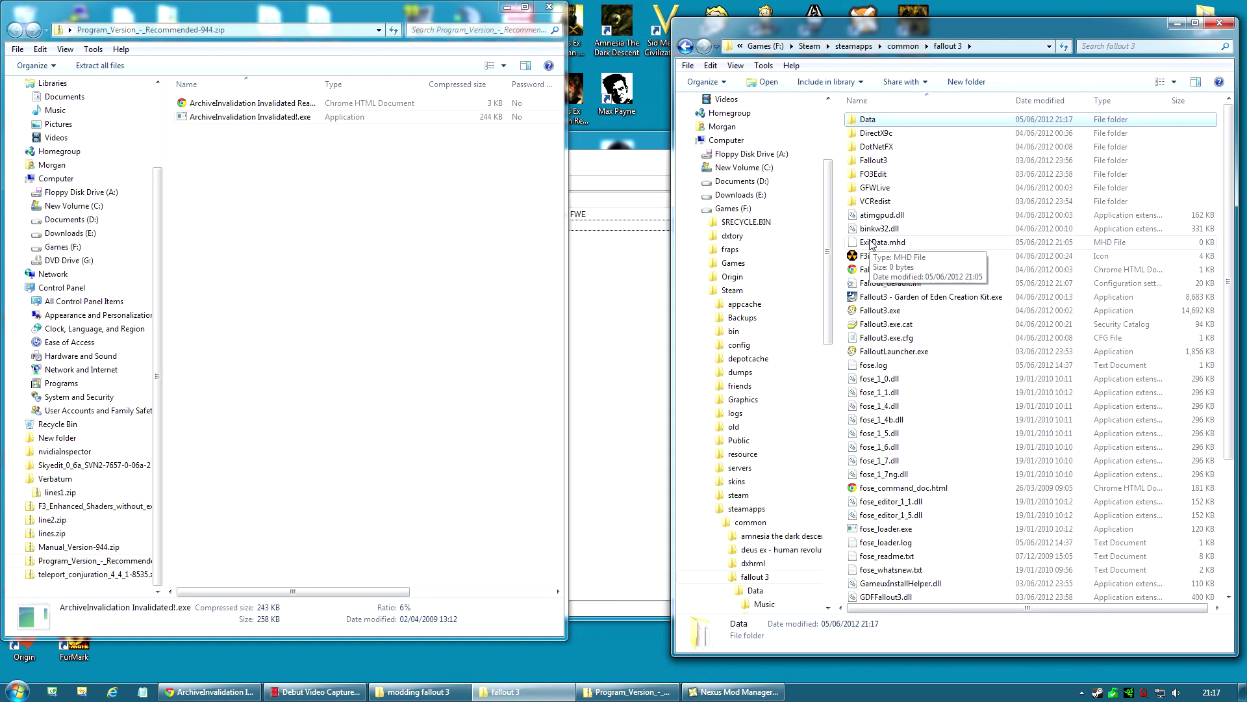
{"action": "left_click_drag", "start_coordinate": [997, 34], "coordinate": [969, 29]}
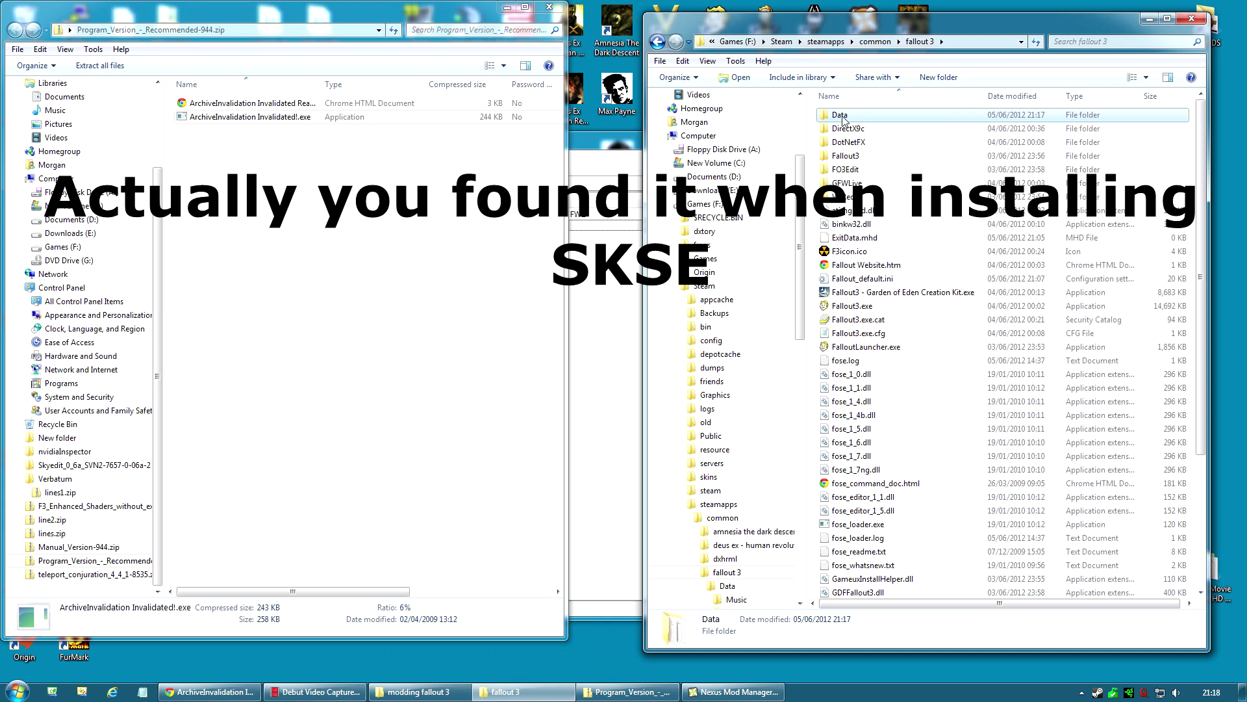
{"action": "mouse_move", "coordinate": [842, 119]}
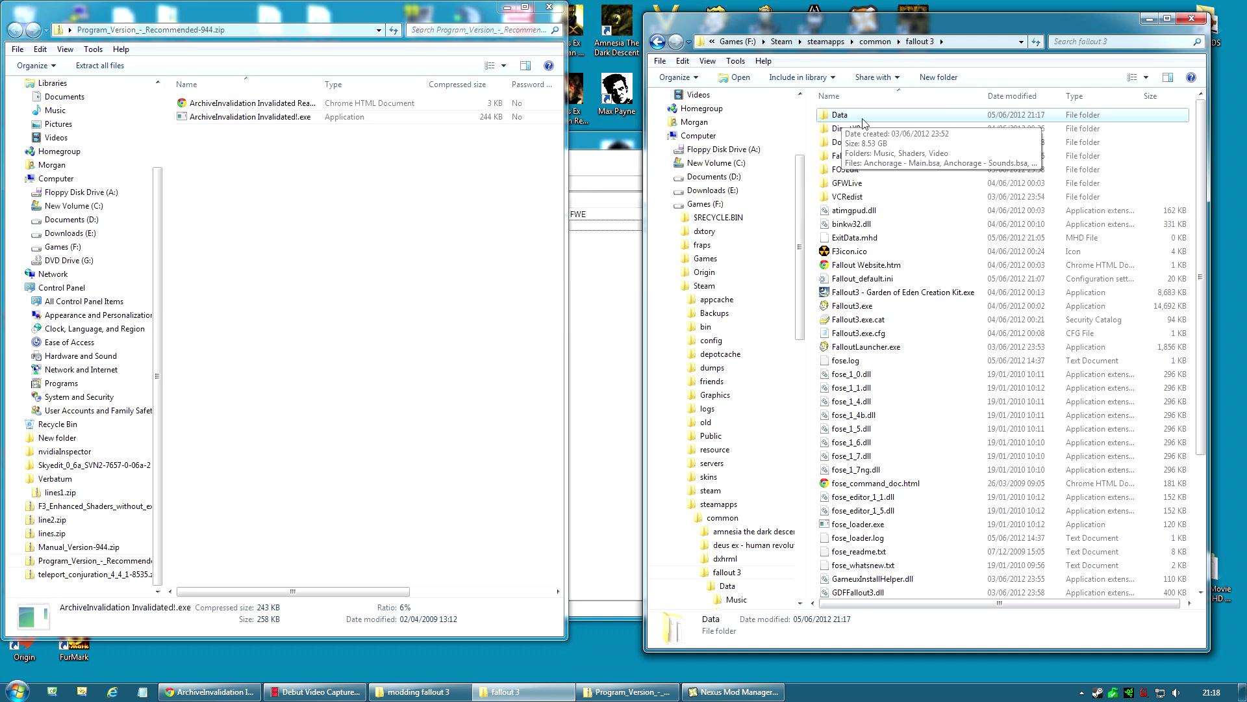
{"action": "double_click", "coordinate": [844, 117]}
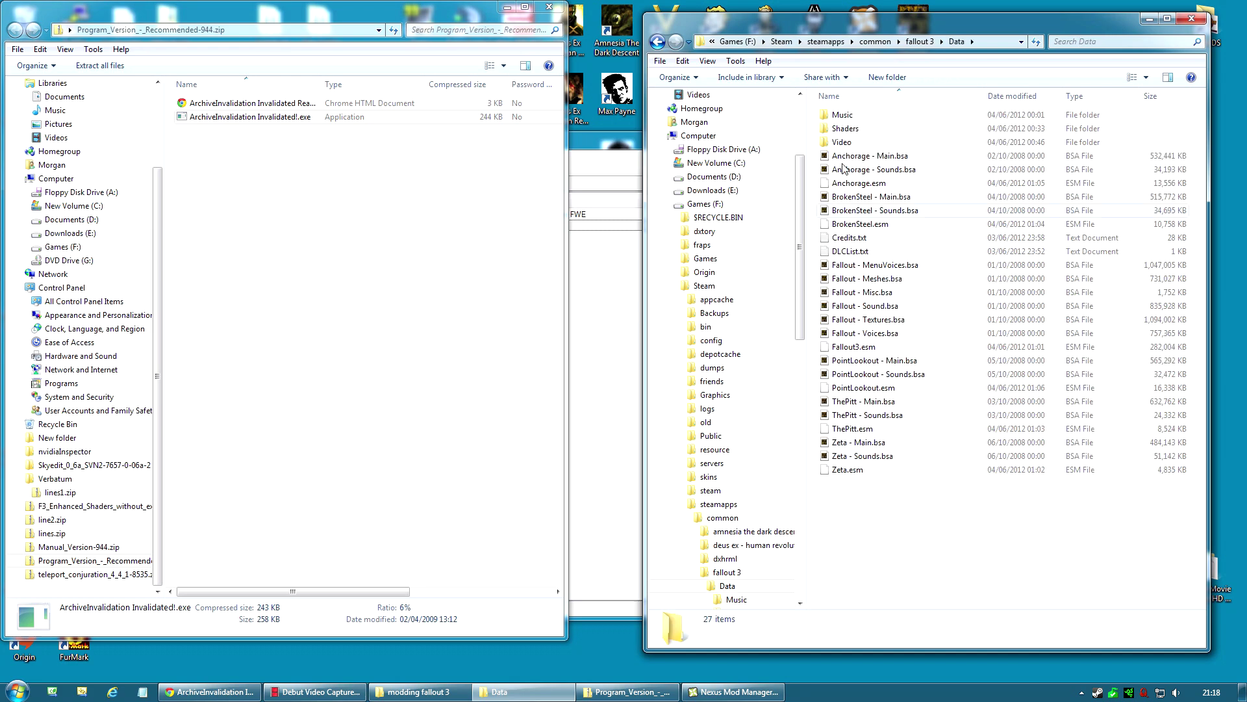
{"action": "right_click", "coordinate": [845, 518]}
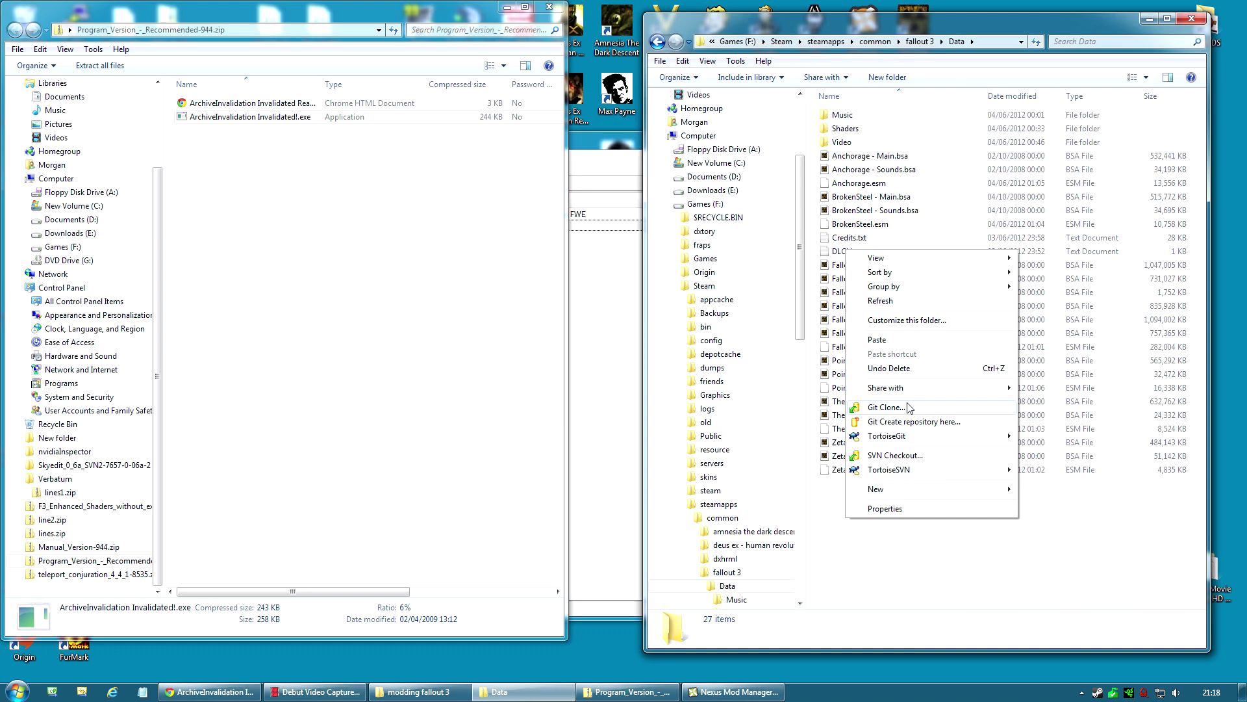
{"action": "left_click", "coordinate": [894, 341]}
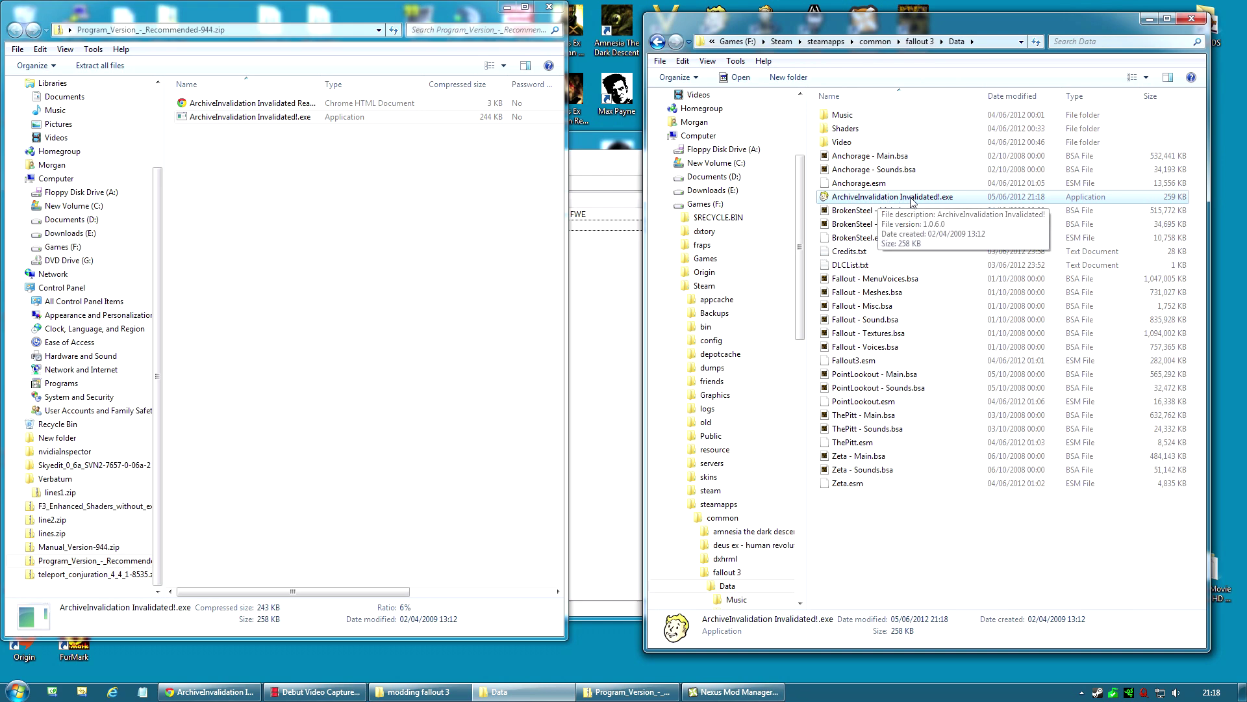
- Run ArchiveInvalidation Invalidated!.exe from the Data folder, activate the invalidation, exit the program and select ArchiveInvalidationInvalidated!.bsa
{"action": "double_click", "coordinate": [893, 197]}
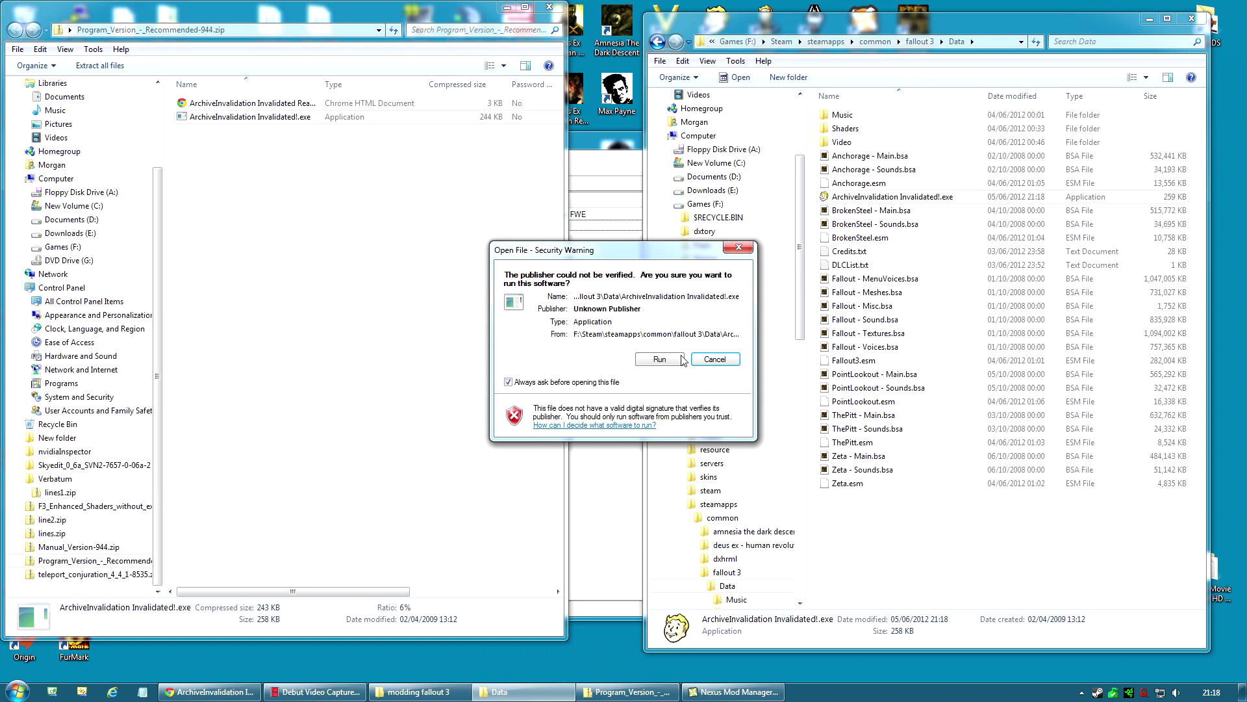
{"action": "left_click", "coordinate": [664, 366]}
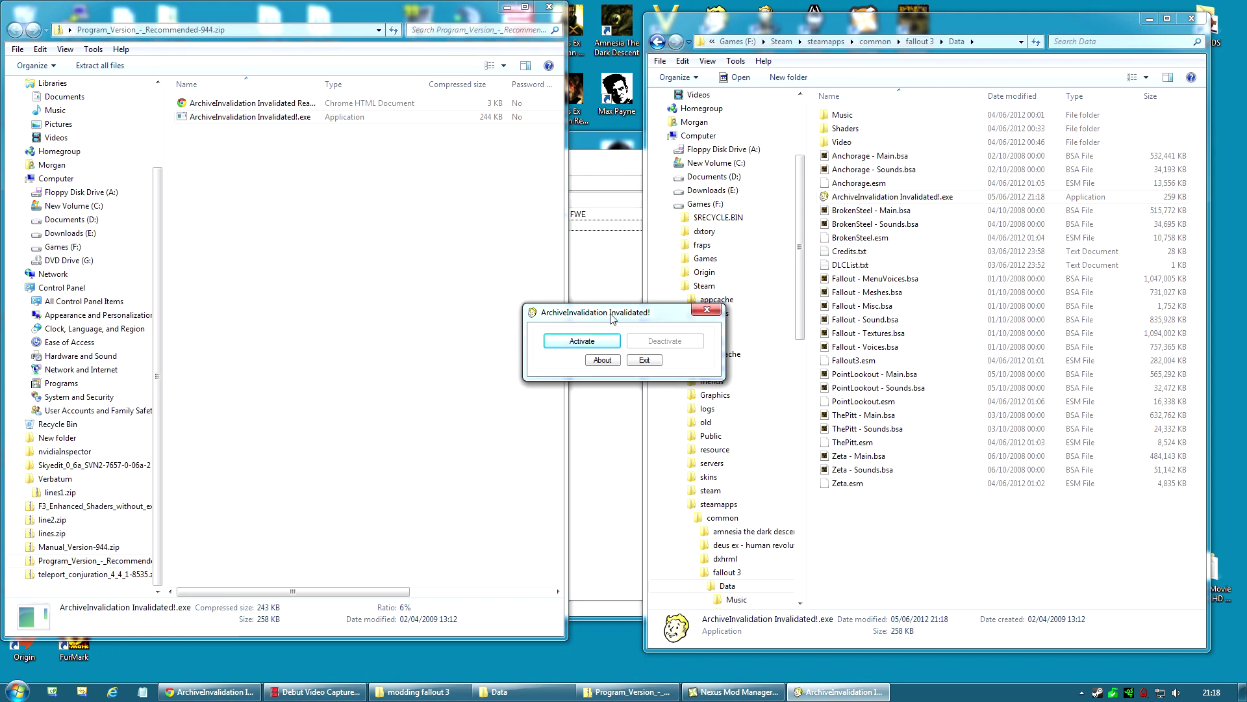
{"action": "left_click", "coordinate": [588, 343]}
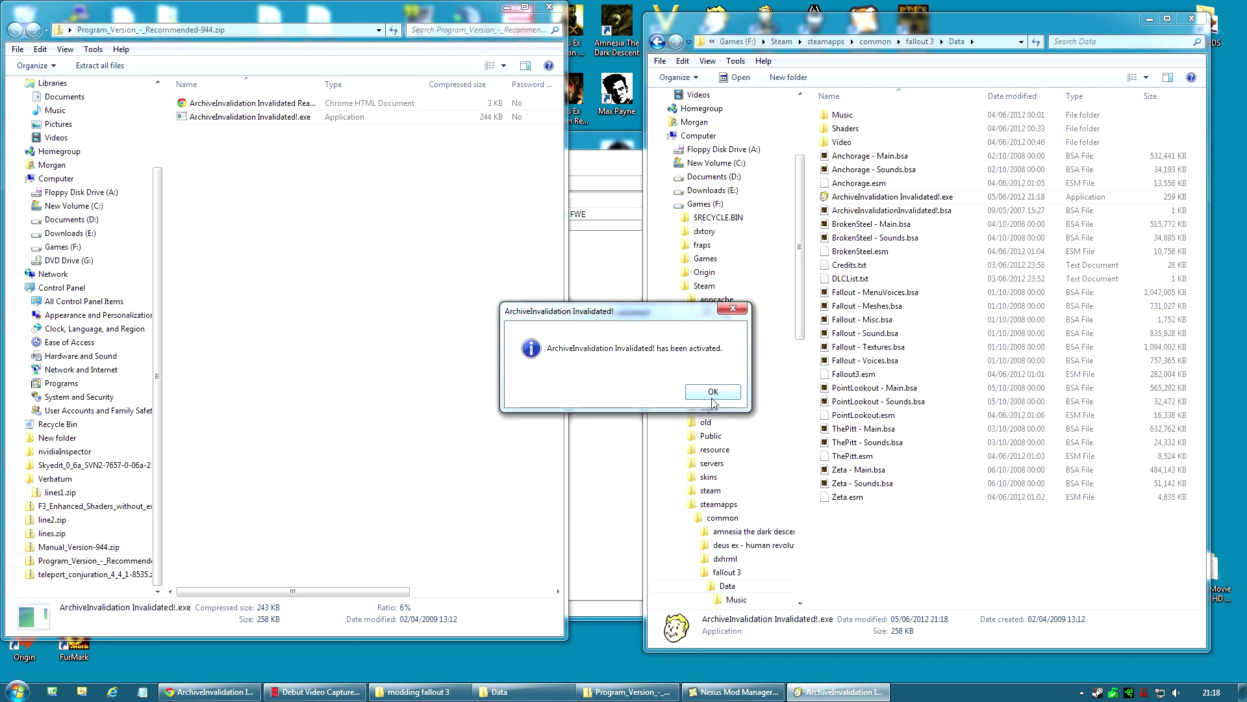
{"action": "left_click", "coordinate": [701, 394]}
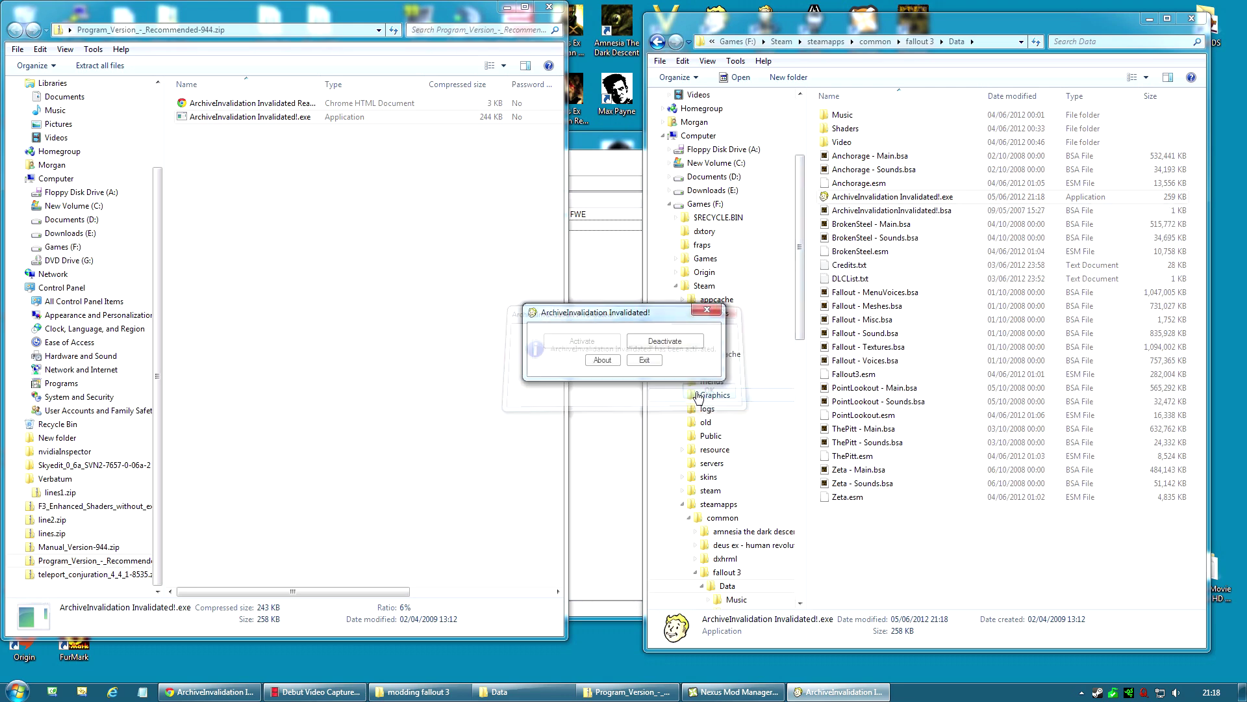
{"action": "left_click", "coordinate": [645, 360]}
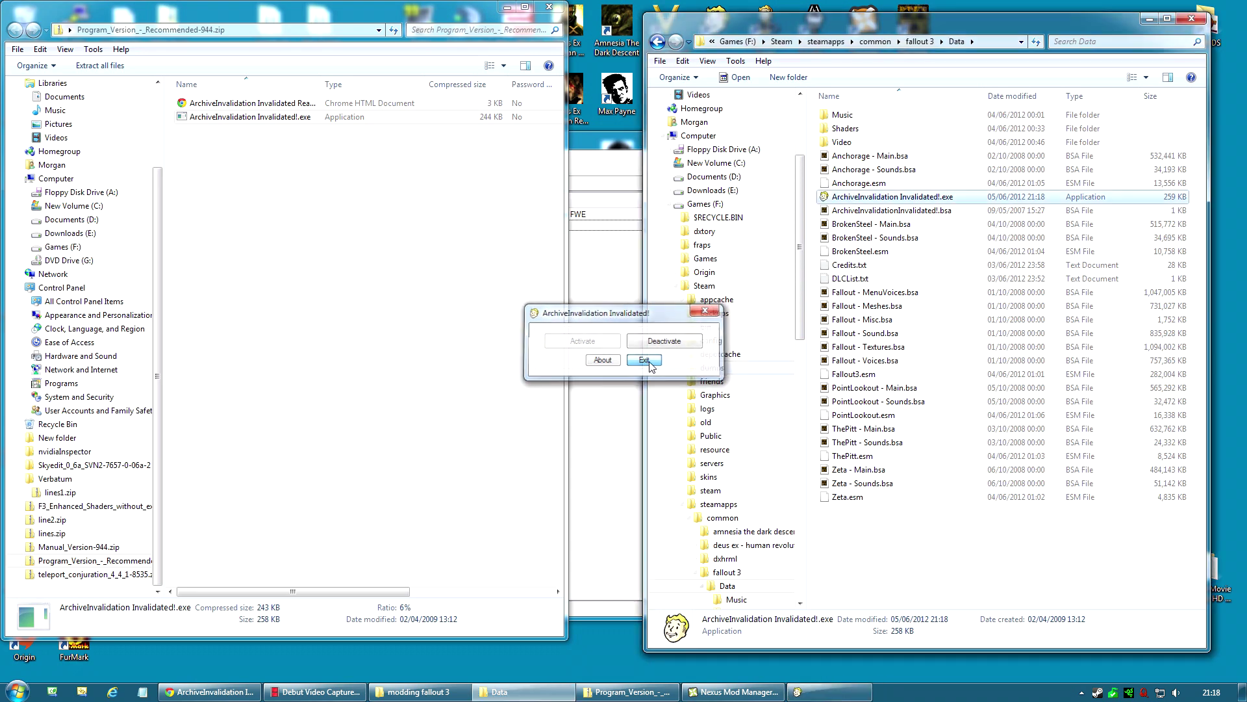
{"action": "left_click", "coordinate": [899, 214]}
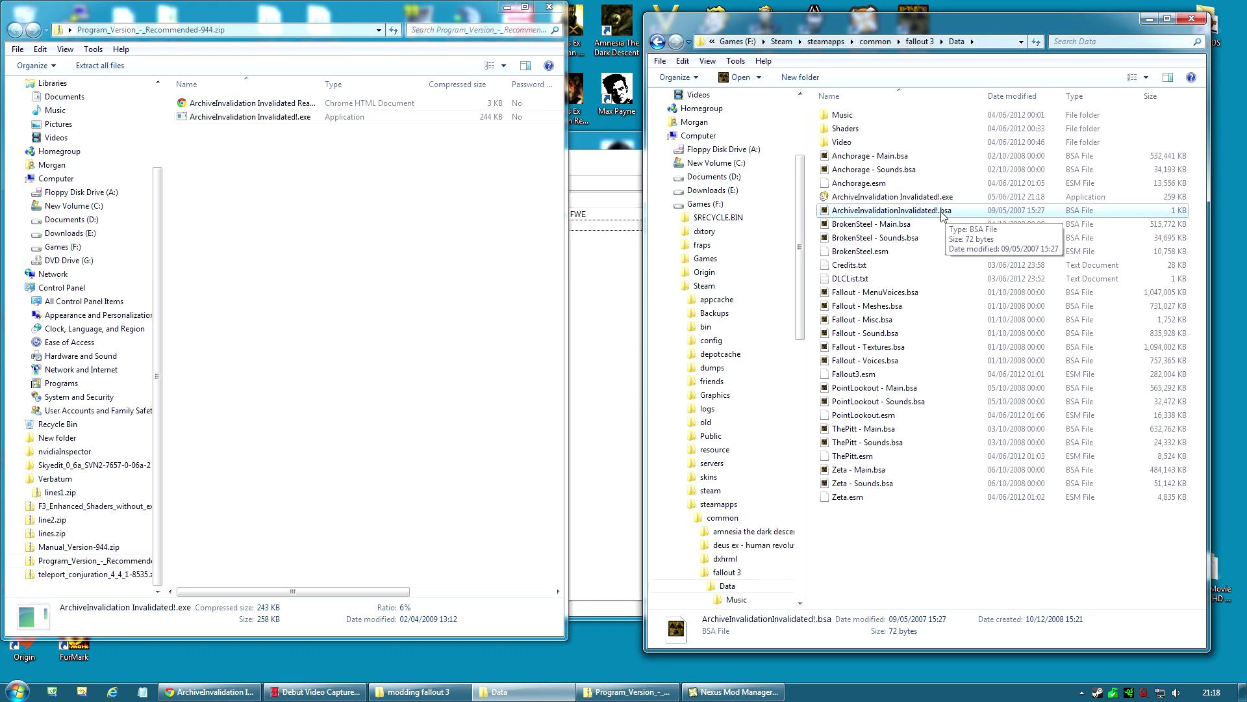
- Close the zip archive window and place the Nexus Mod Manager window beside the Fallout 3 Data folder
{"action": "left_click", "coordinate": [639, 176]}
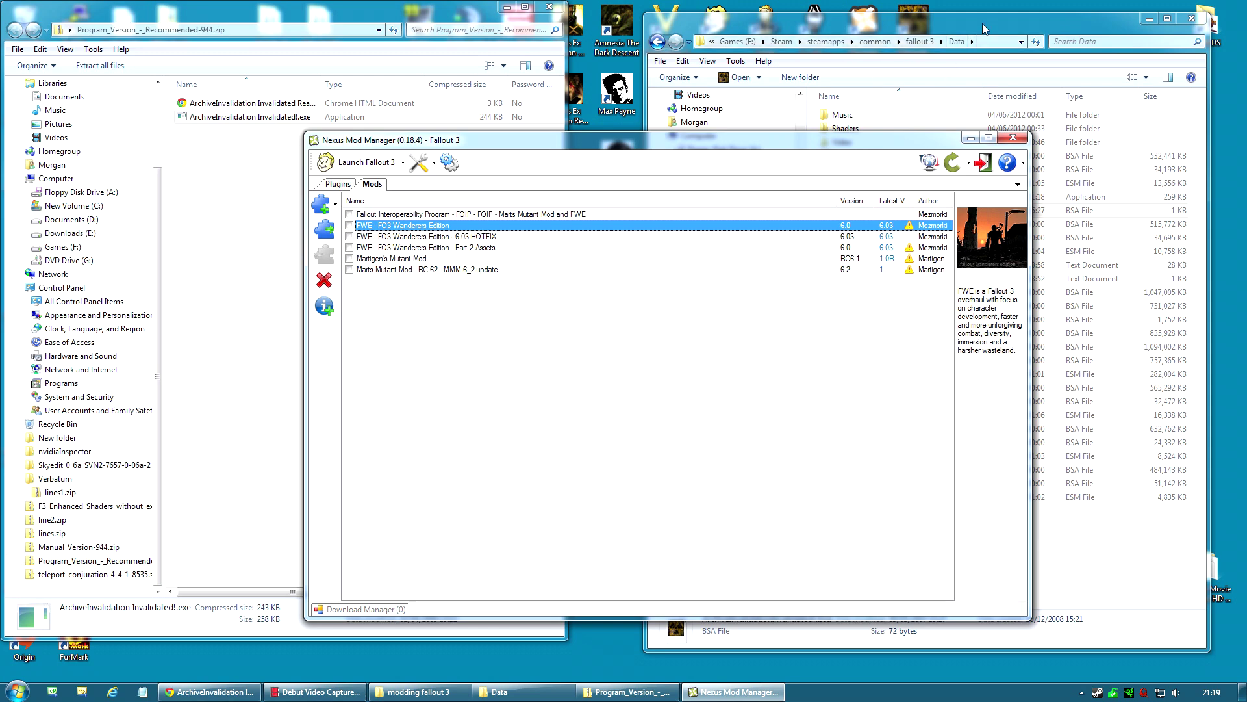
{"action": "left_click", "coordinate": [952, 60]}
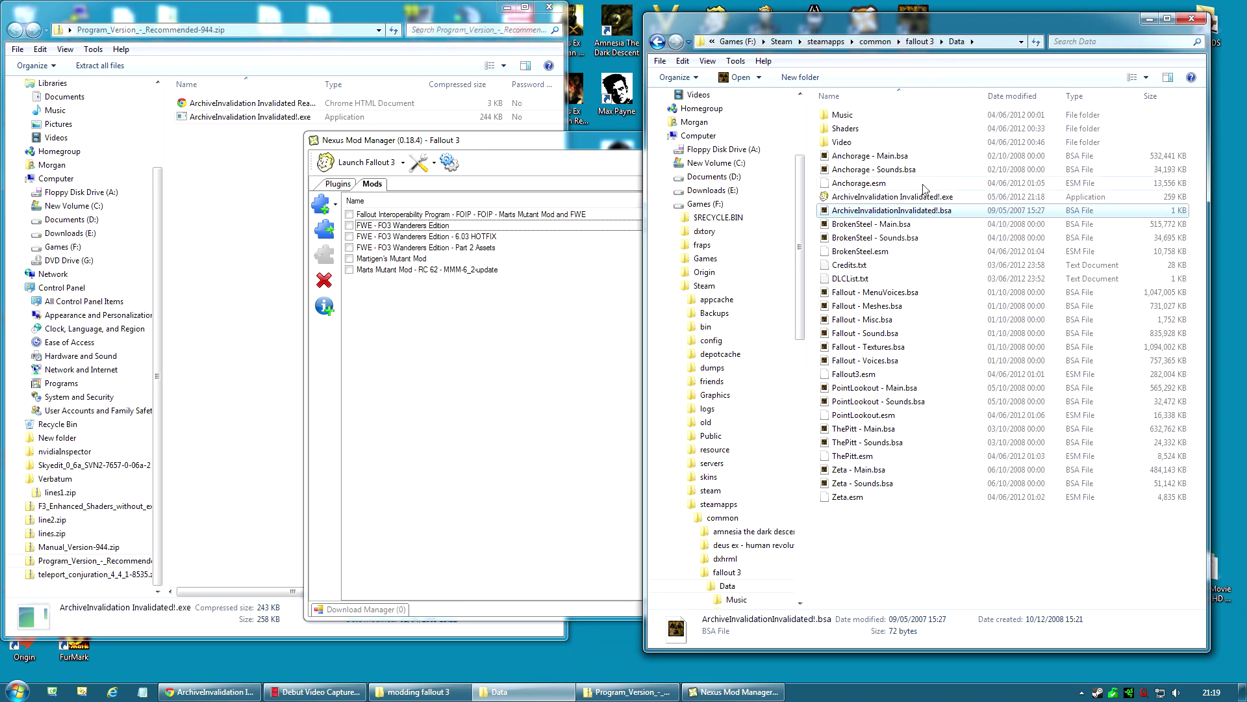
{"action": "left_click", "coordinate": [549, 6]}
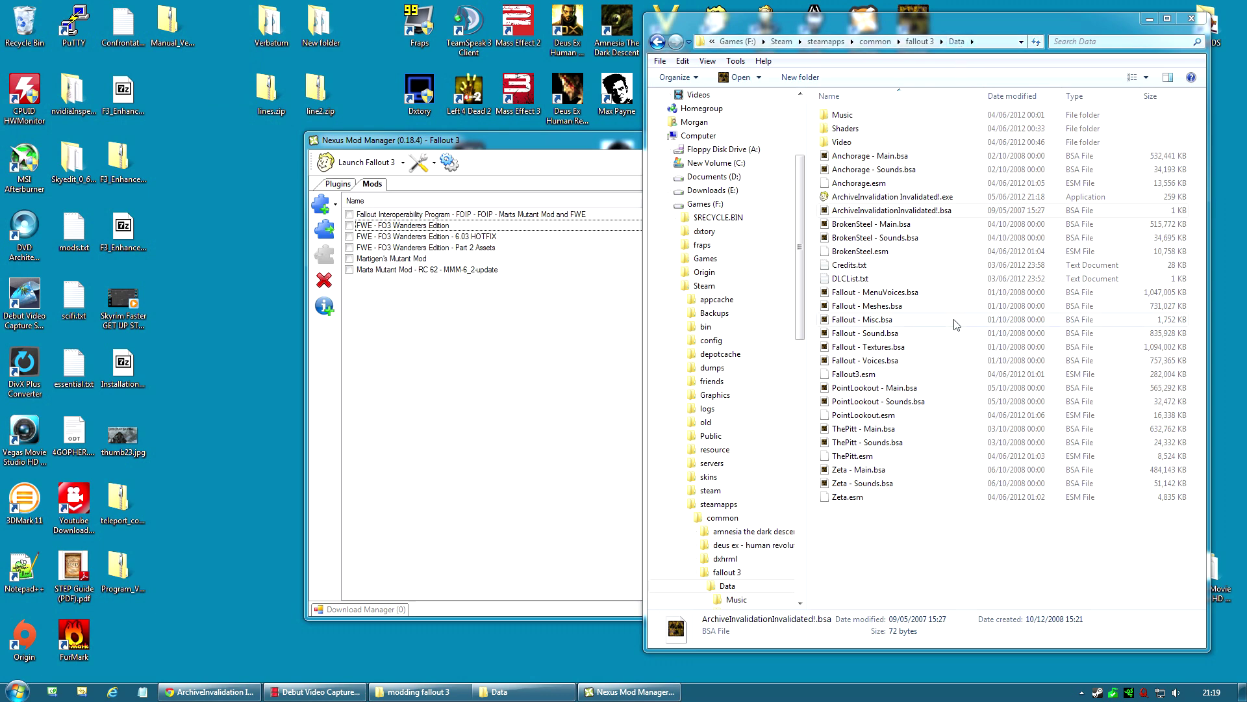
{"action": "left_click", "coordinate": [603, 150]}
{"action": "left_click_drag", "start_coordinate": [748, 147], "coordinate": [509, 120]}
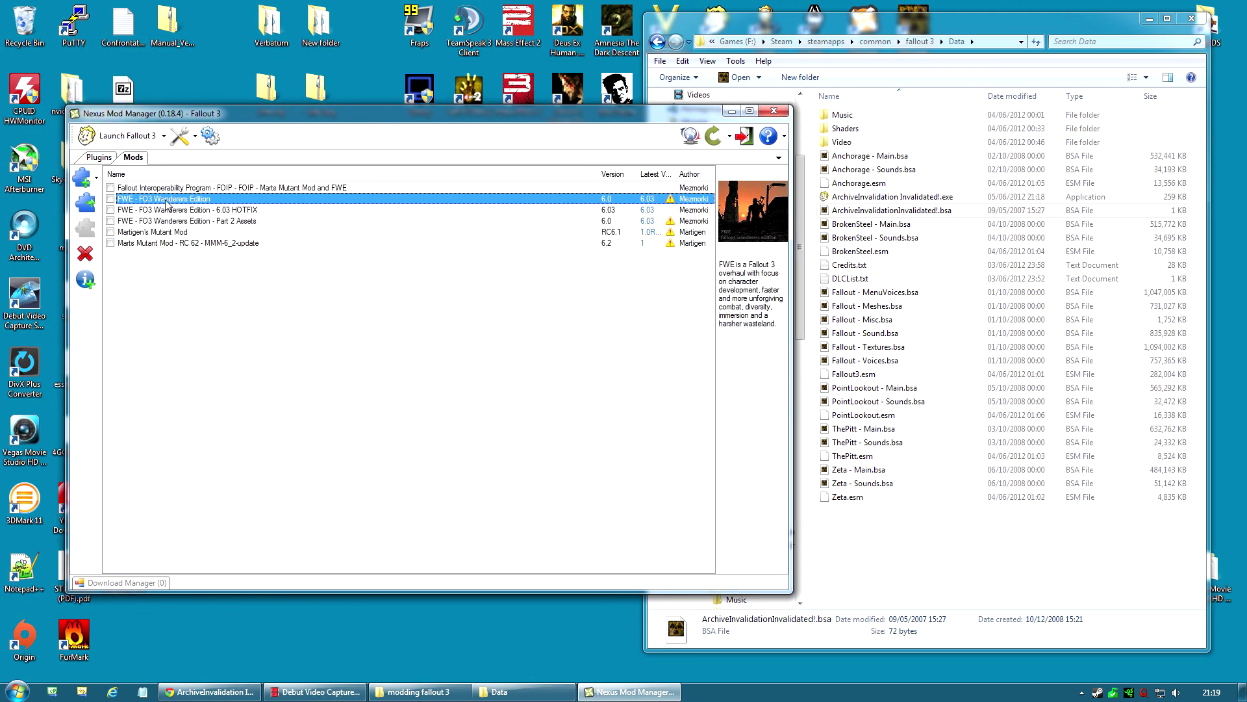
- Start installing FWE - FO3 Wanderers Edition and review its core components, DLC compatibility patches, follower plugins and optional plugins
{"action": "left_click", "coordinate": [88, 200]}
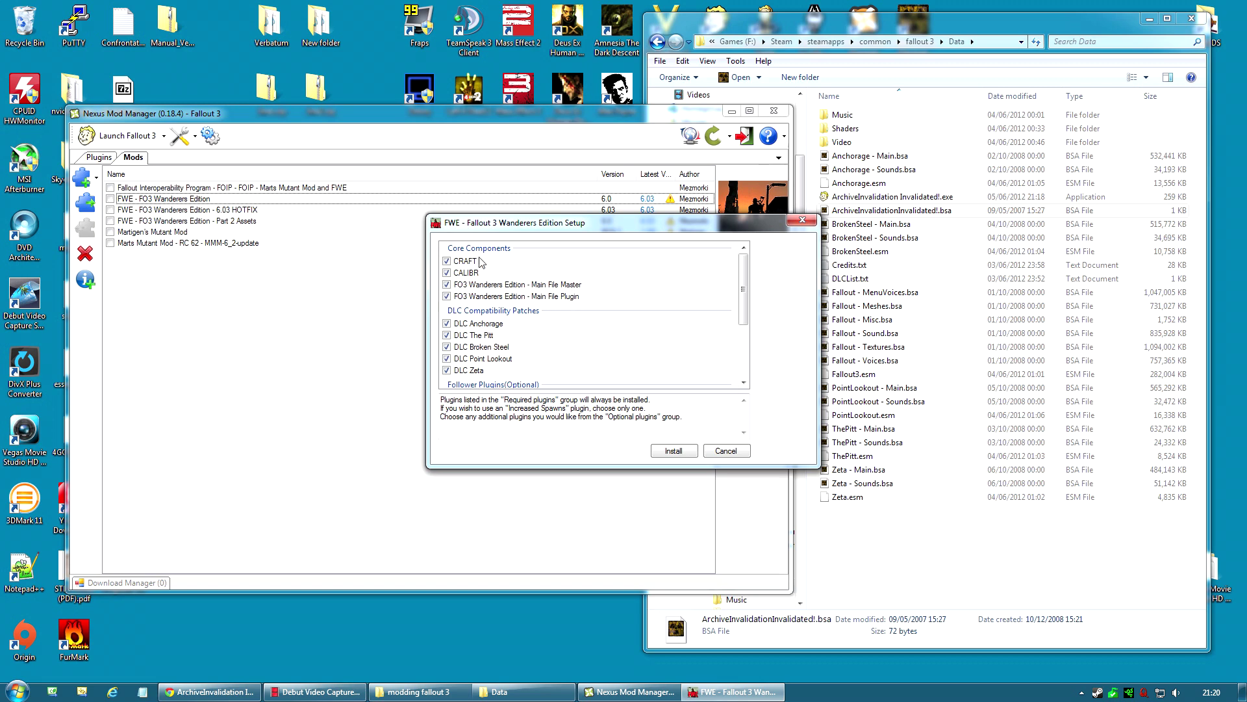
{"action": "left_click_drag", "start_coordinate": [744, 295], "coordinate": [744, 318]}
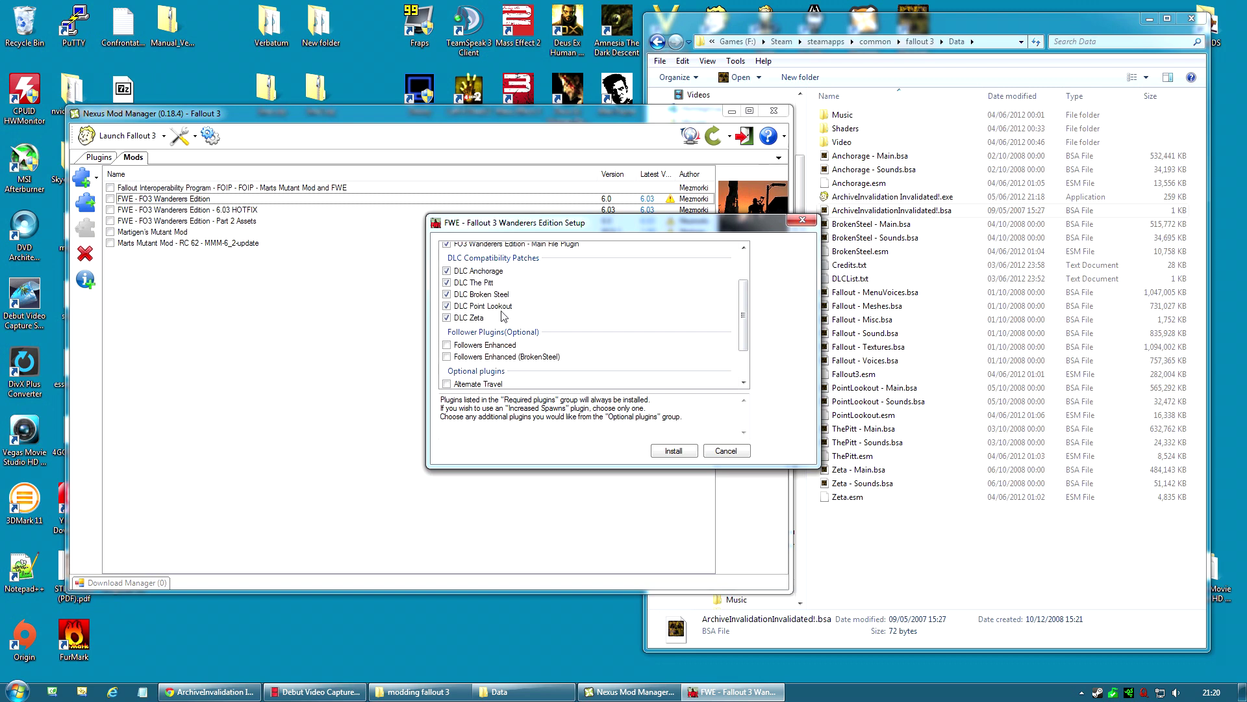
{"action": "left_click_drag", "start_coordinate": [744, 301], "coordinate": [752, 299]}
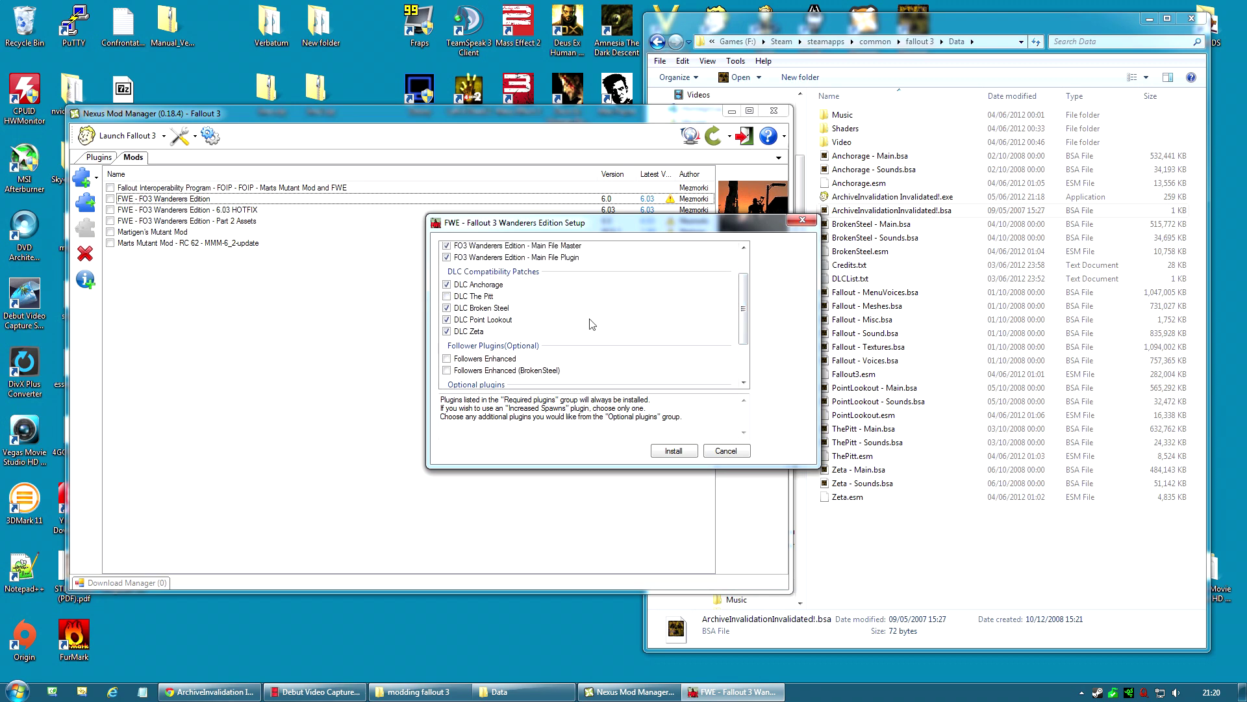
{"action": "left_click_drag", "start_coordinate": [746, 302], "coordinate": [745, 338]}
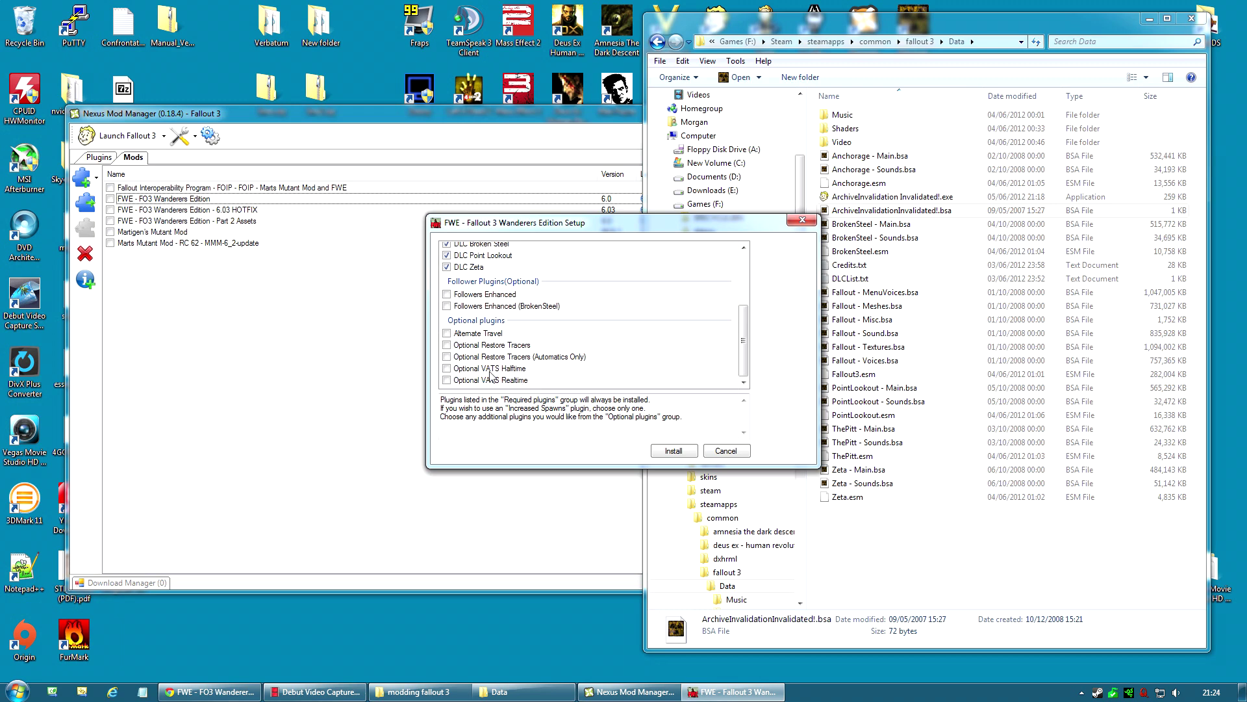
- Include the optional Alternate Travel plugin and complete the FWE - Fallout 3 Wanderers Edition installation
{"action": "left_click", "coordinate": [479, 336]}
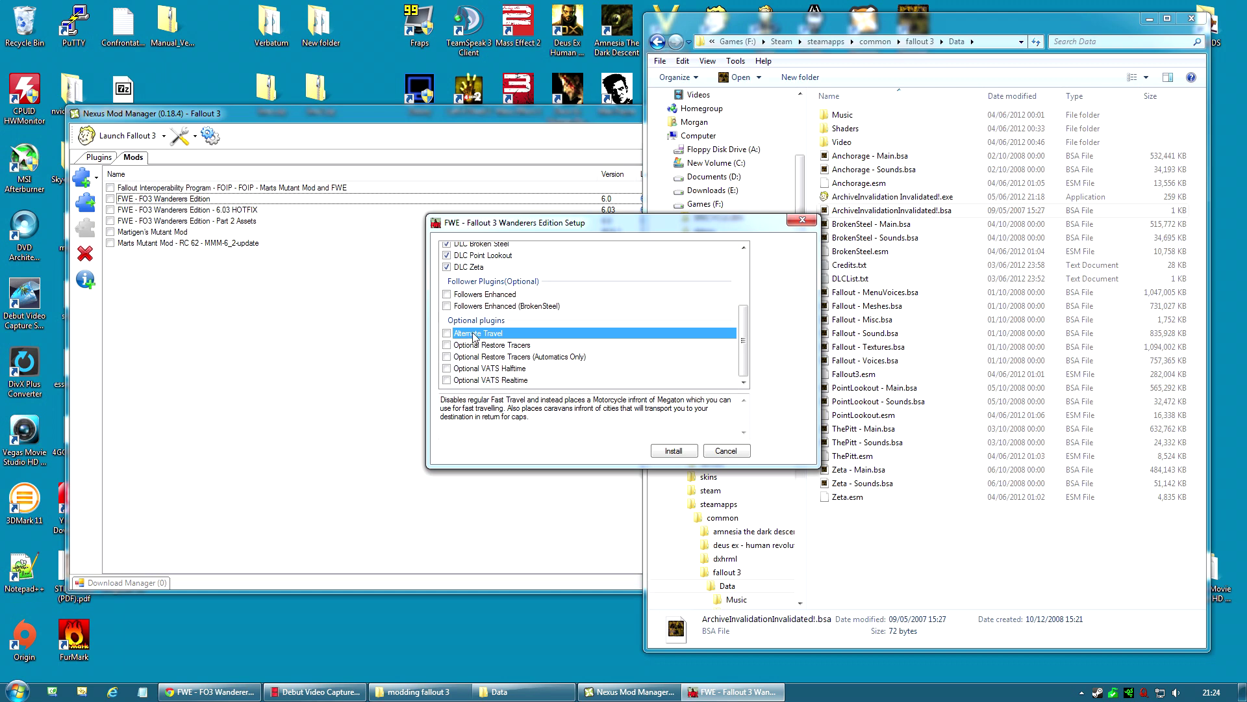
{"action": "left_click", "coordinate": [447, 334]}
{"action": "scroll", "coordinate": [615, 326], "scroll_direction": "up", "scroll_amount": 3}
{"action": "scroll", "coordinate": [616, 327], "scroll_direction": "down", "scroll_amount": 3}
{"action": "scroll", "coordinate": [616, 326], "scroll_direction": "up", "scroll_amount": 3}
{"action": "scroll", "coordinate": [592, 324], "scroll_direction": "down", "scroll_amount": 3}
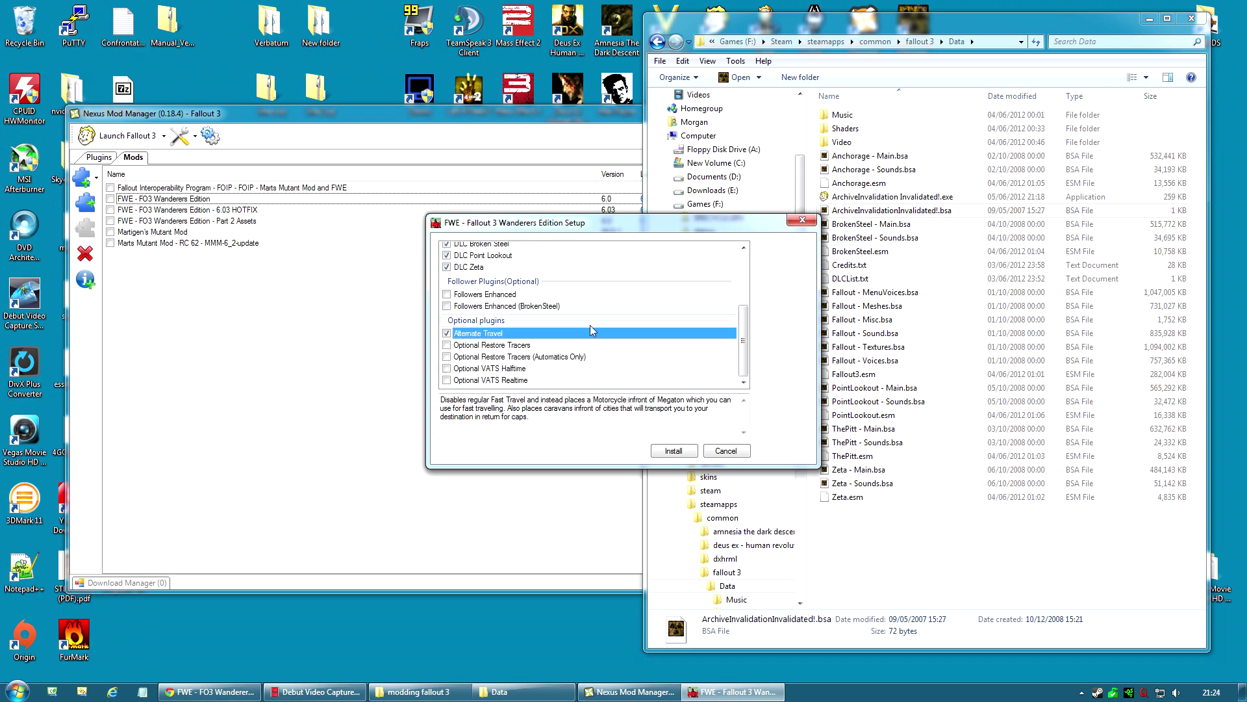
{"action": "left_click", "coordinate": [674, 451]}
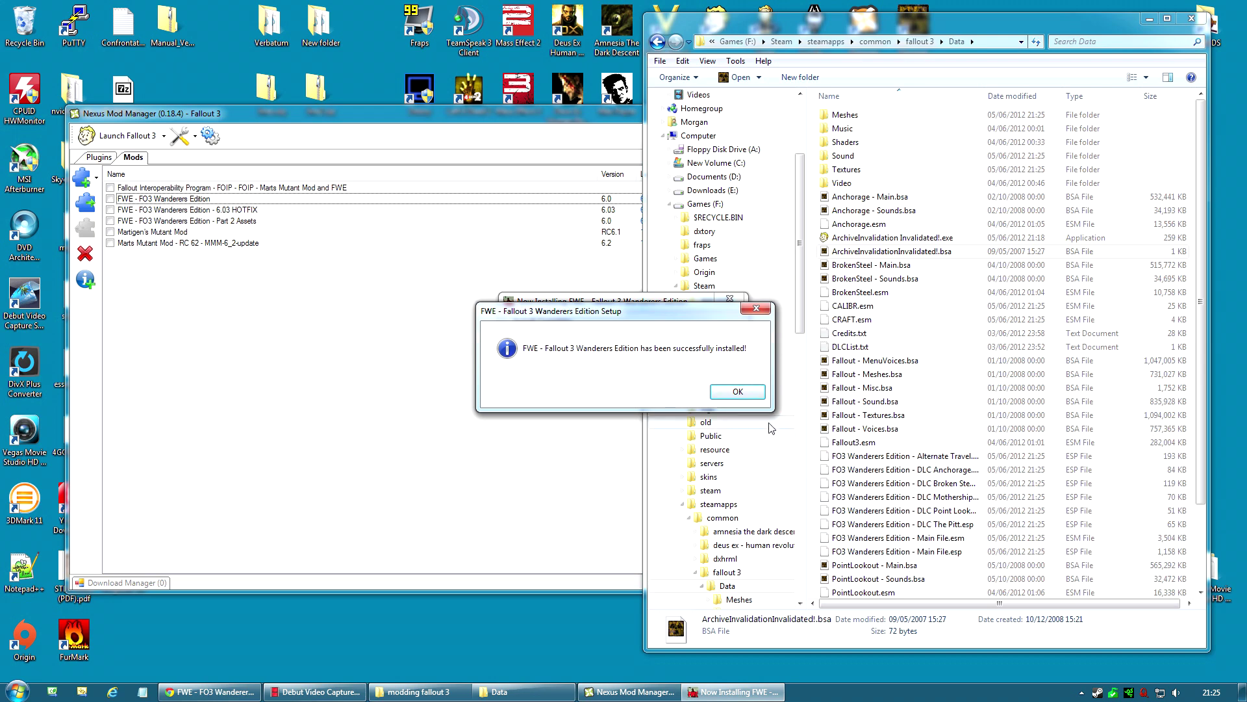
{"action": "left_click", "coordinate": [738, 392]}
{"action": "left_click", "coordinate": [701, 390]}
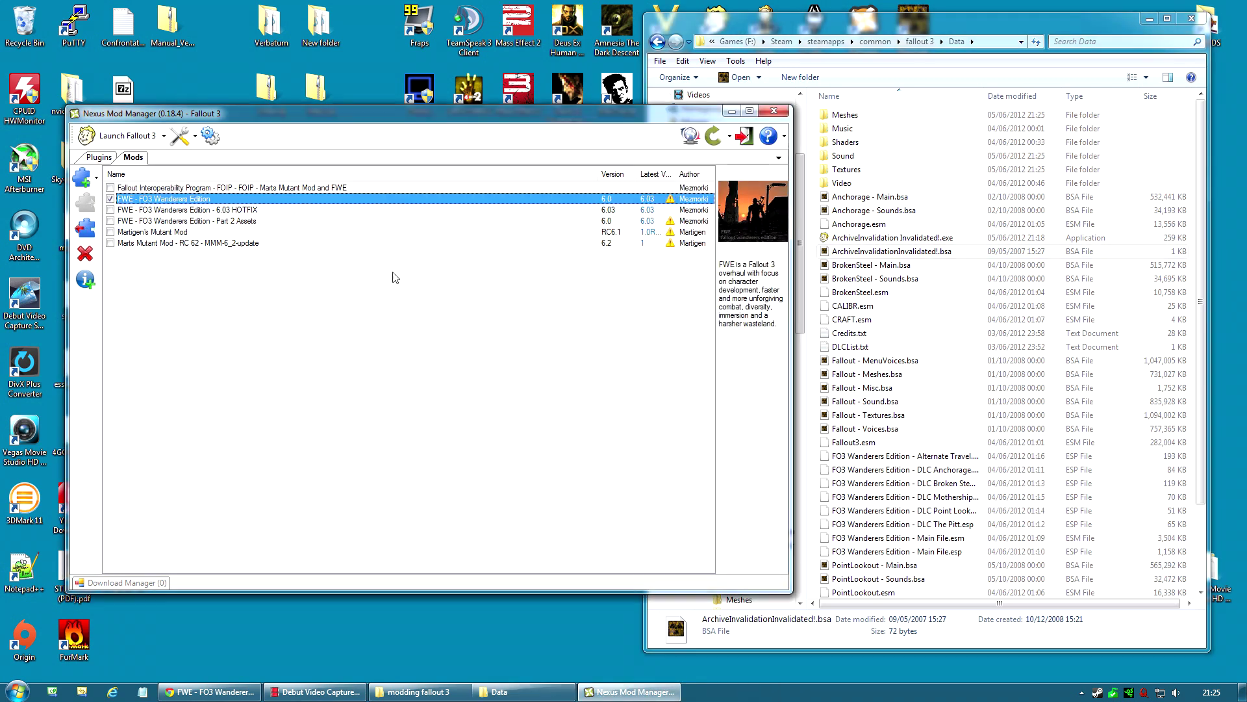
- Install FWE - FO3 Wanderers Edition - Part 2 Assets as a normal mod, declining the upgrade of the installed FWE
{"action": "left_click", "coordinate": [214, 223]}
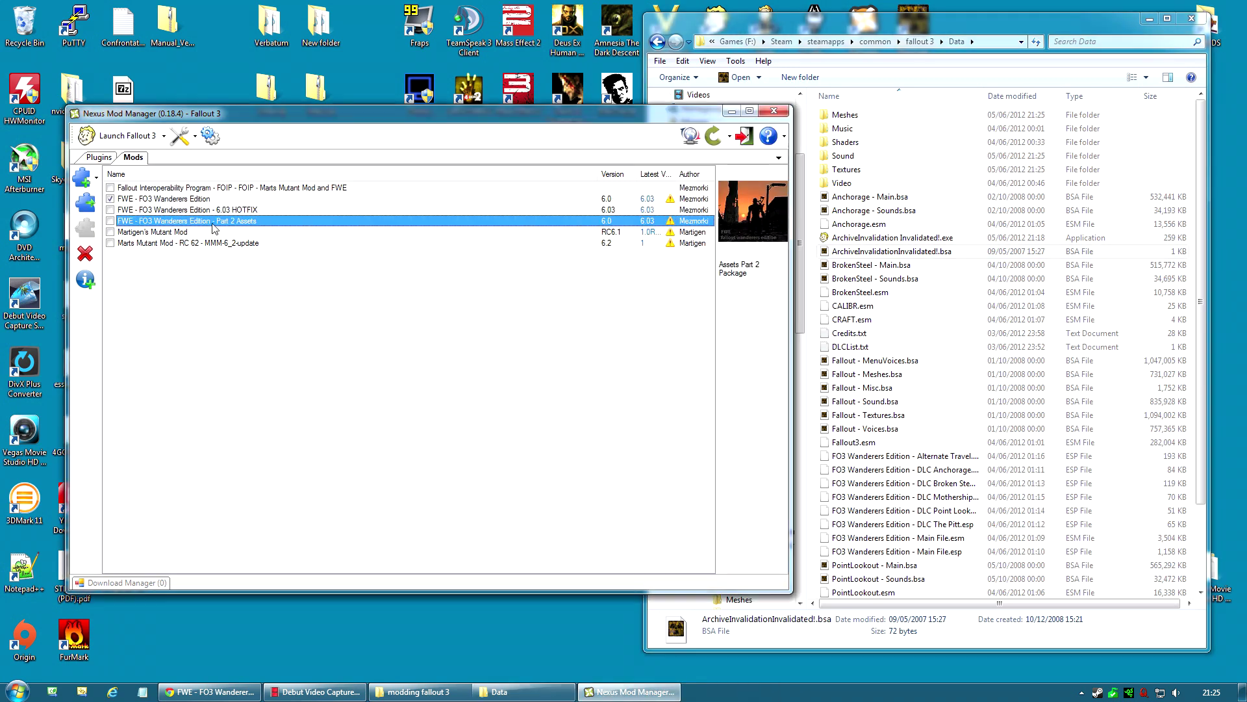
{"action": "left_click", "coordinate": [85, 203]}
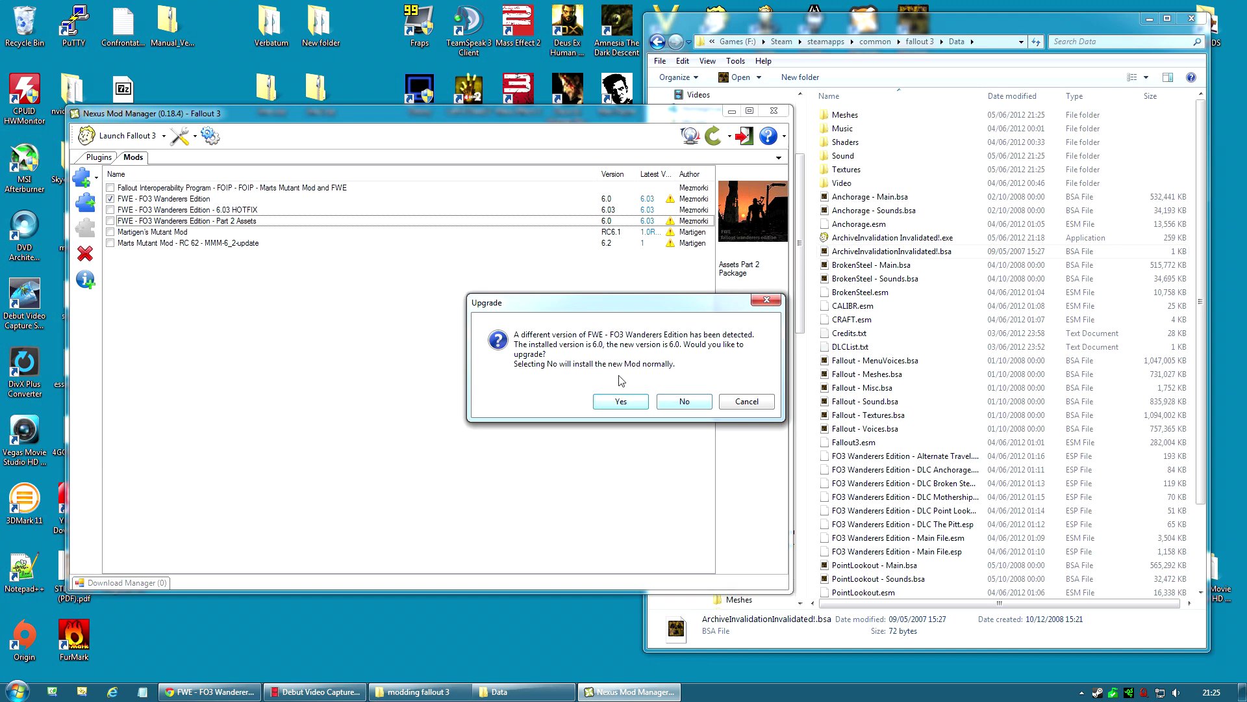
{"action": "left_click", "coordinate": [686, 403]}
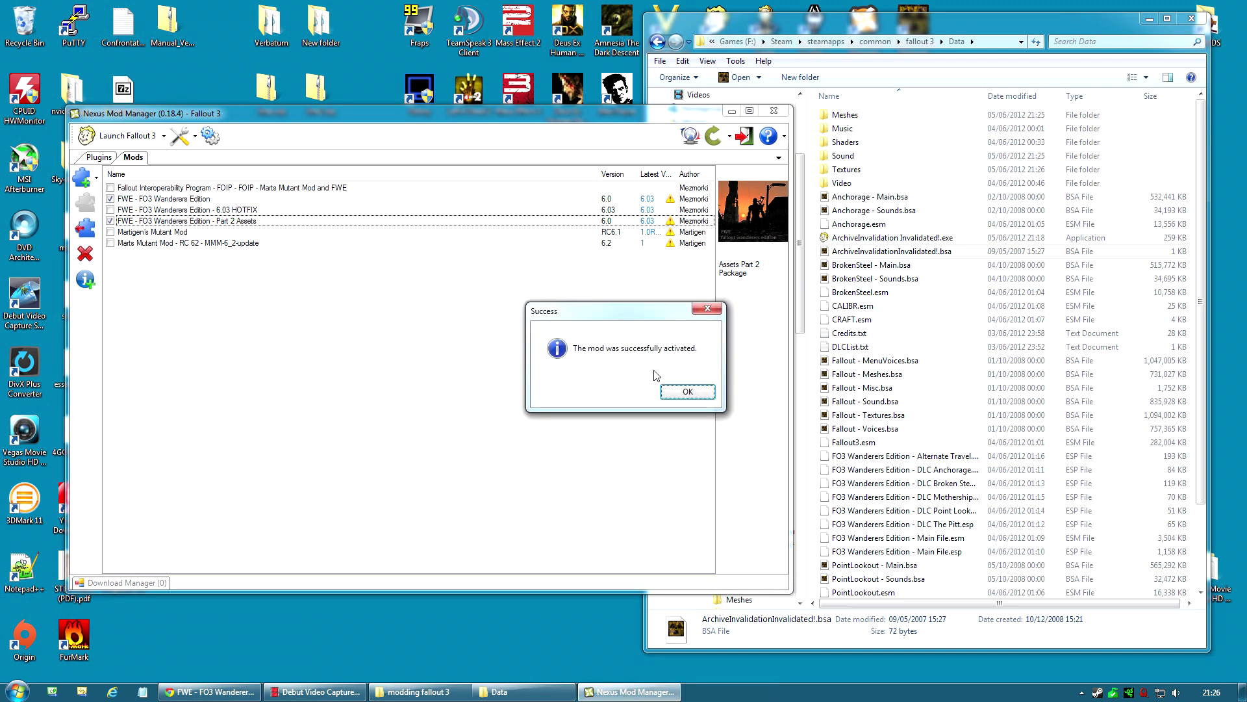
{"action": "left_click", "coordinate": [688, 391]}
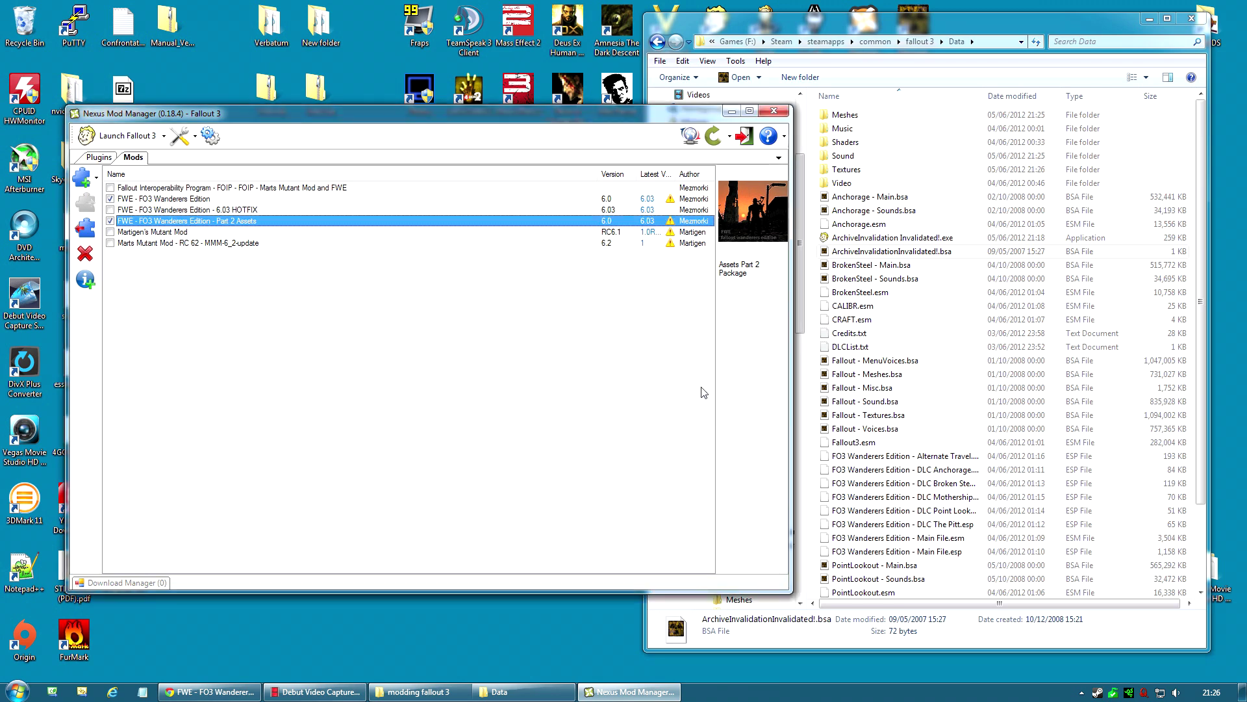
- Install FWE - FO3 Wanderers Edition - 6.03 HOTFIX without upgrading, overwriting all existing FWE files
{"action": "left_click", "coordinate": [224, 210]}
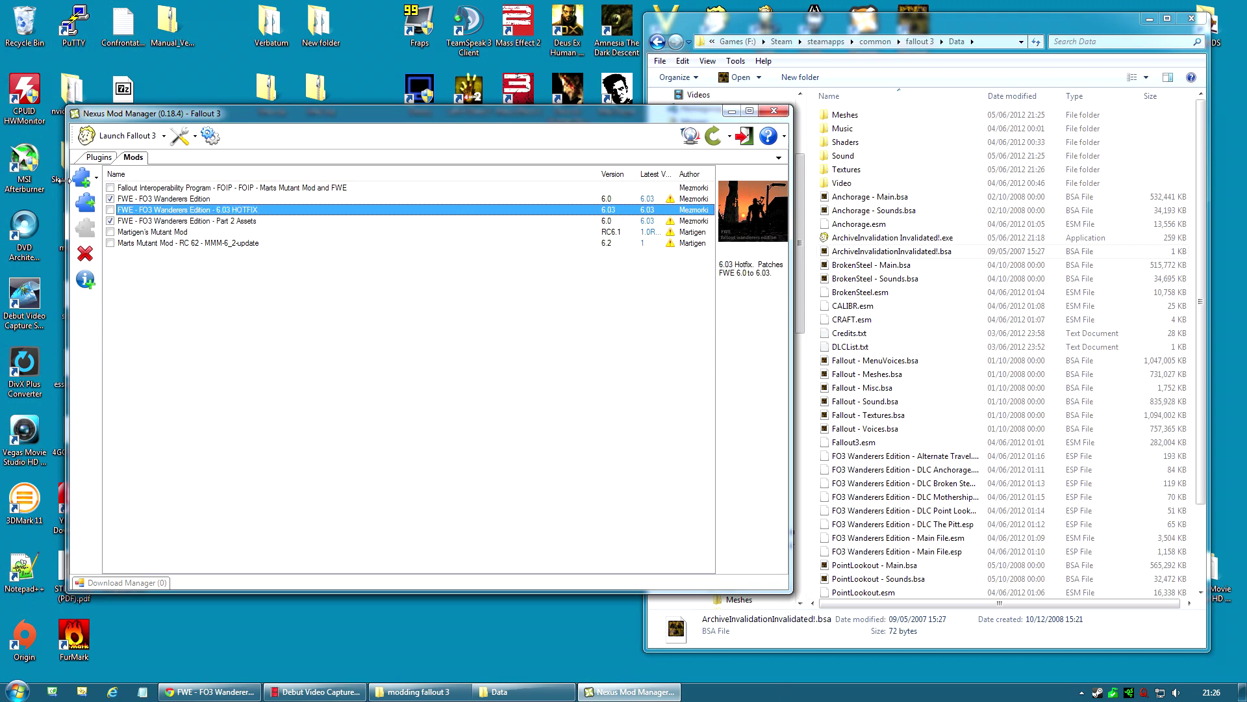
{"action": "left_click", "coordinate": [85, 206]}
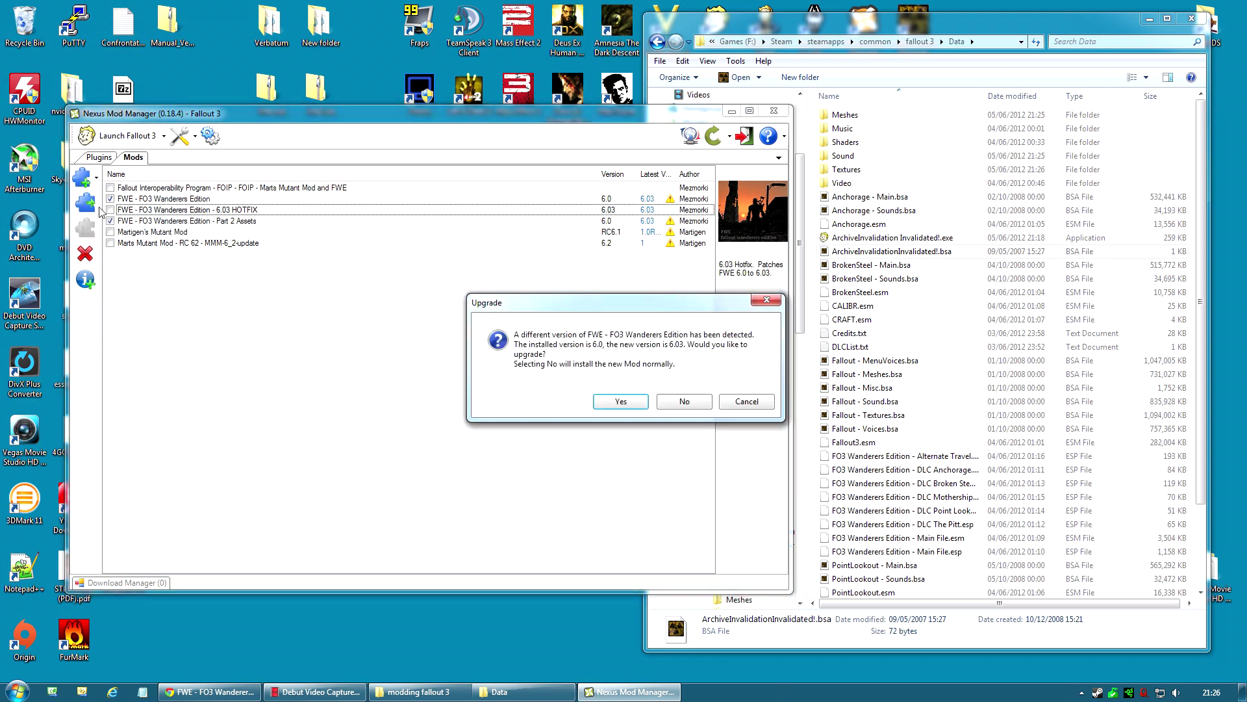
{"action": "left_click", "coordinate": [684, 402]}
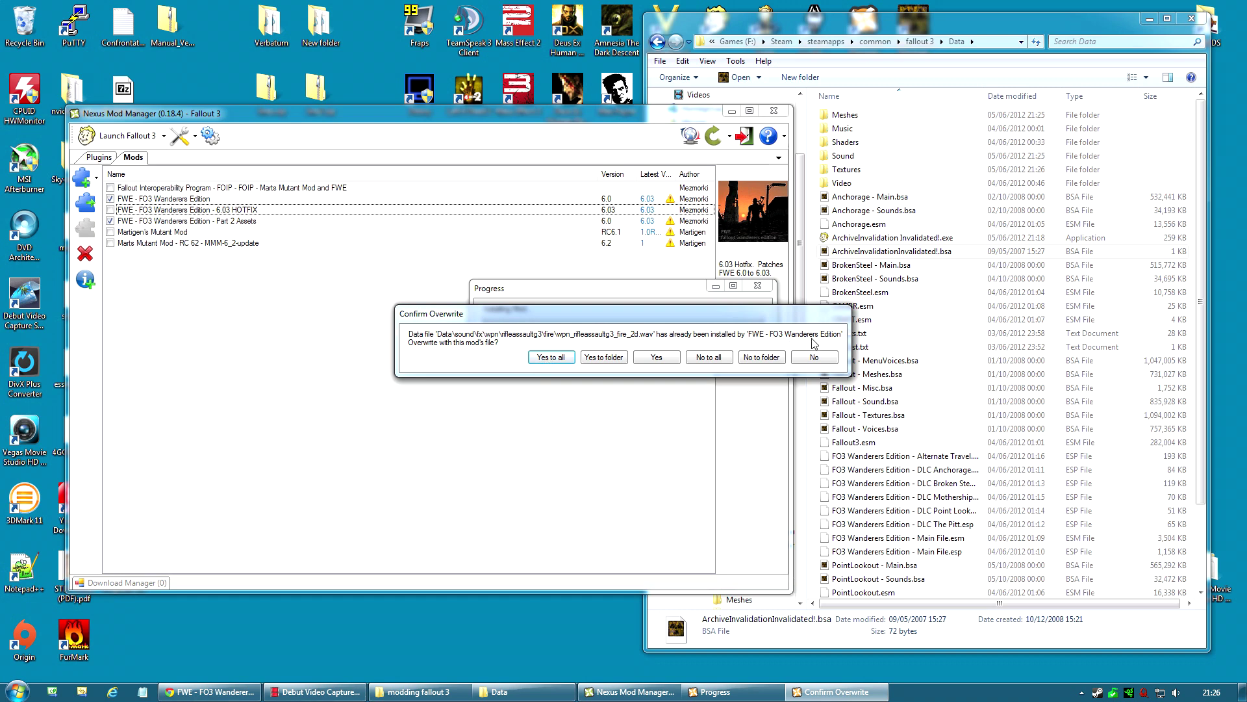
{"action": "left_click", "coordinate": [551, 358]}
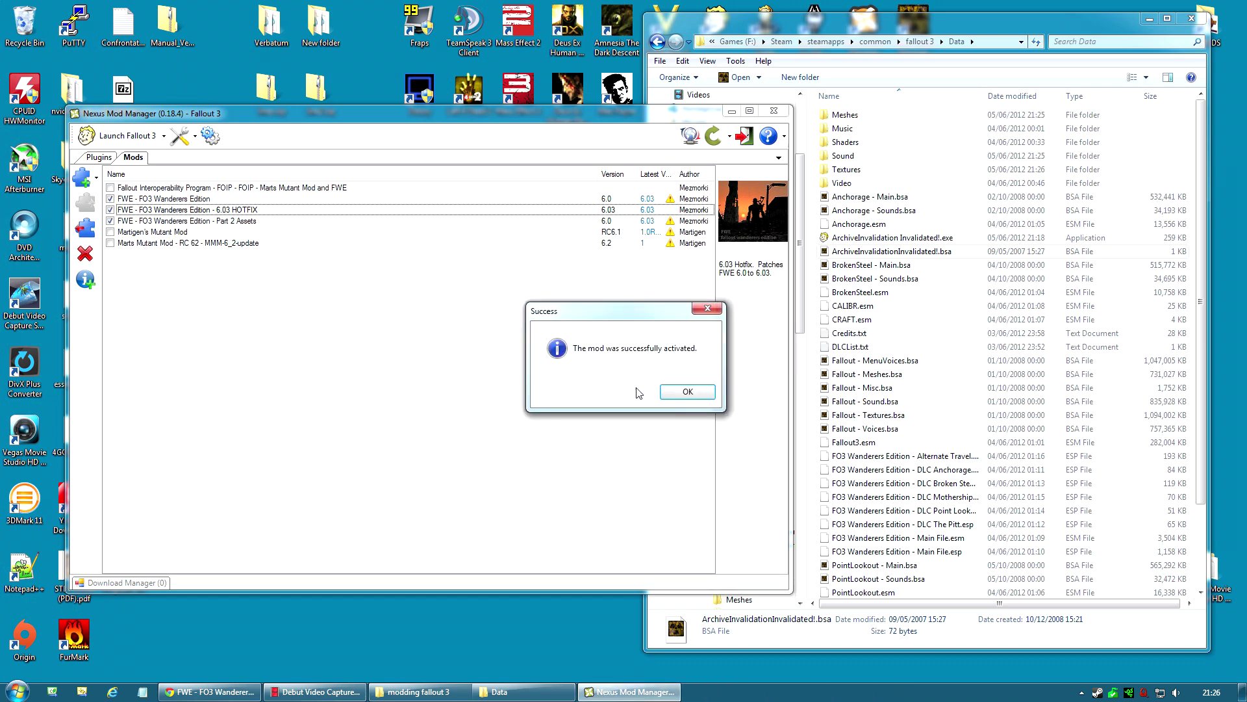
{"action": "left_click", "coordinate": [700, 392]}
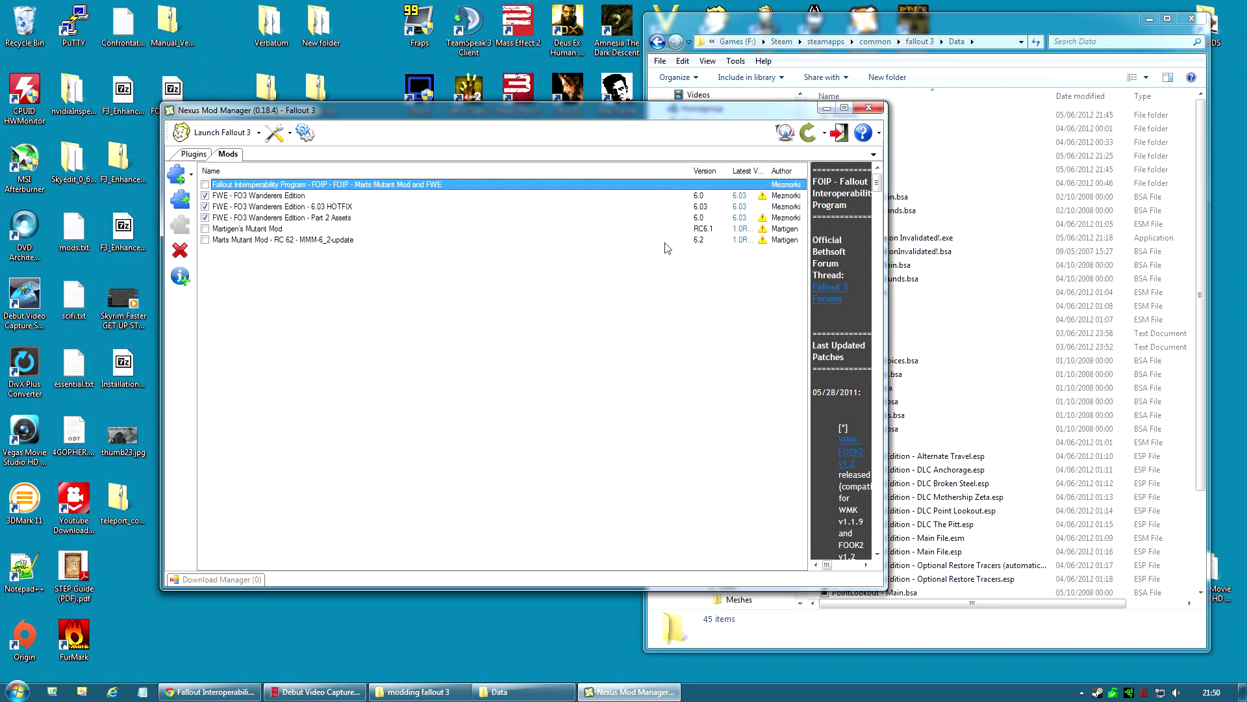
- Review CRAFT.esm and CALIBR.esm in the plugin load order and move Optional Restore Tracers.esp above its automatics-only version
{"action": "left_click", "coordinate": [193, 155]}
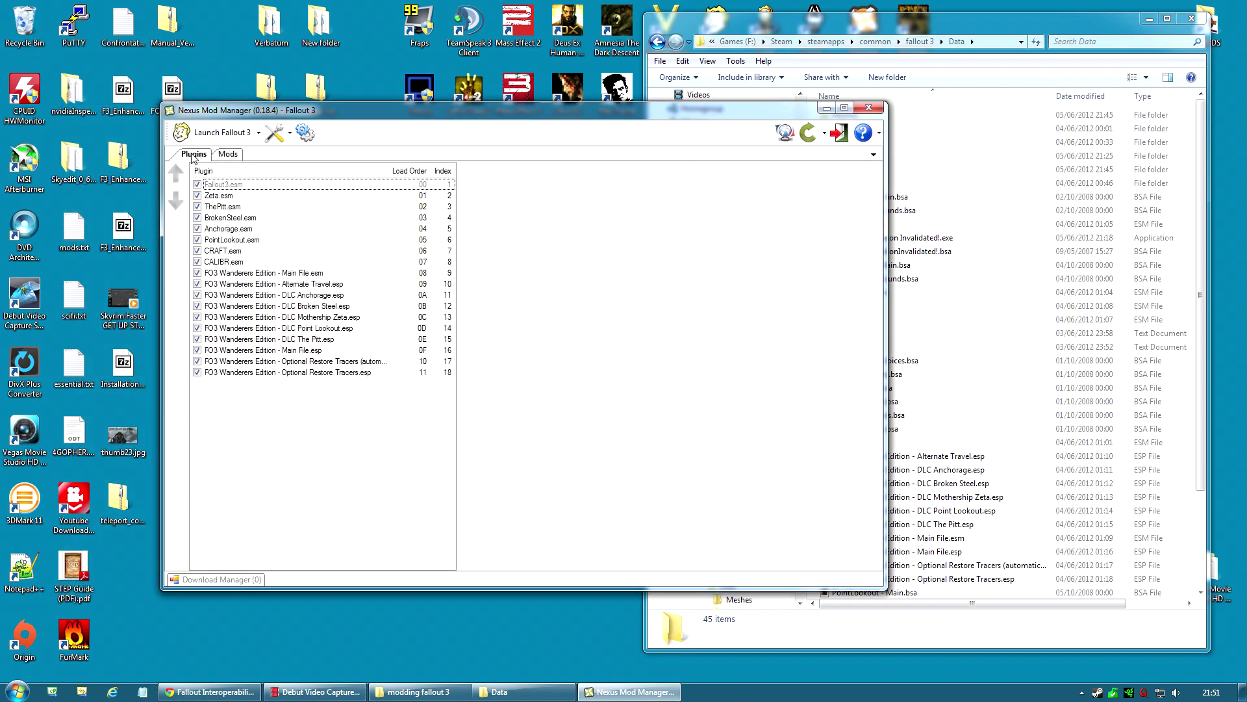
{"action": "left_click", "coordinate": [222, 252]}
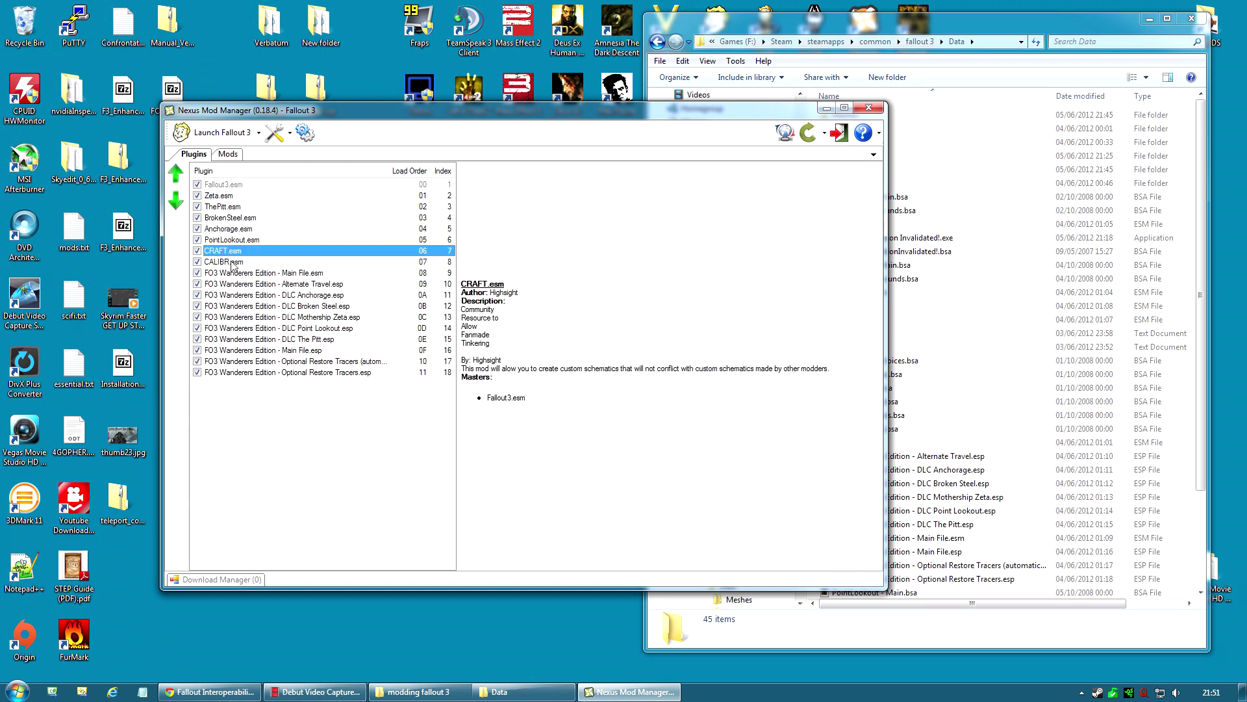
{"action": "left_click", "coordinate": [234, 262]}
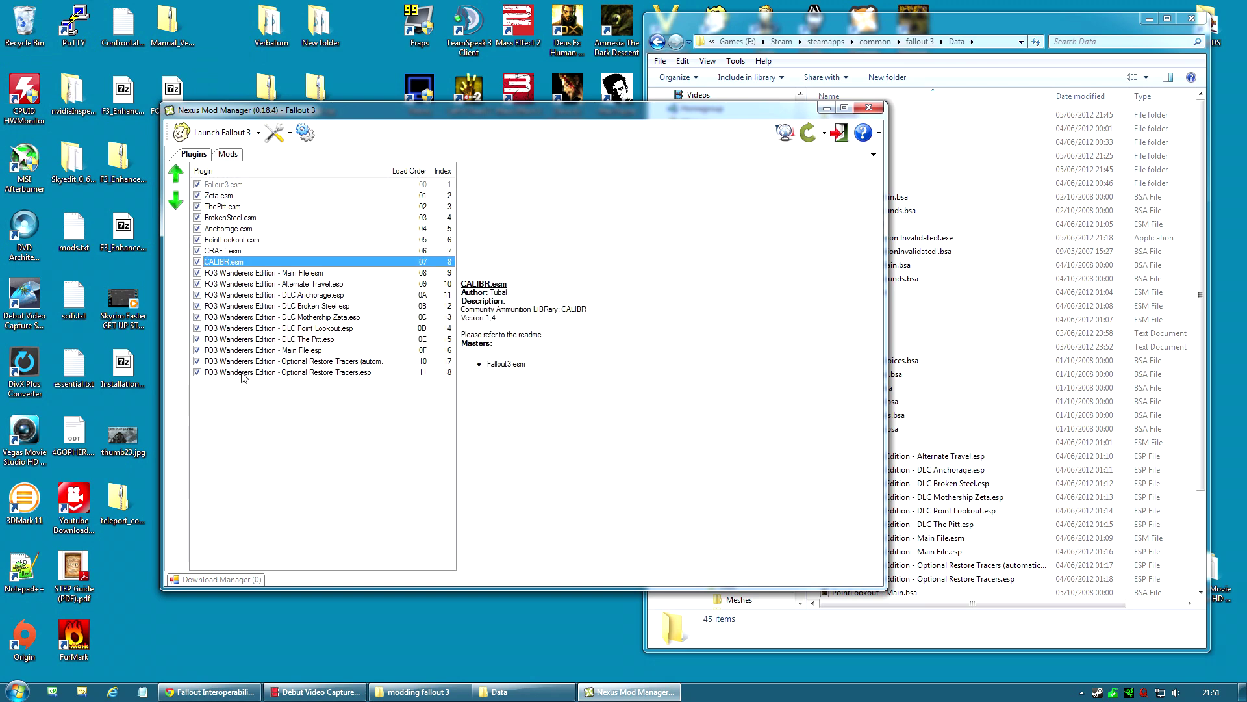
{"action": "left_click", "coordinate": [274, 362]}
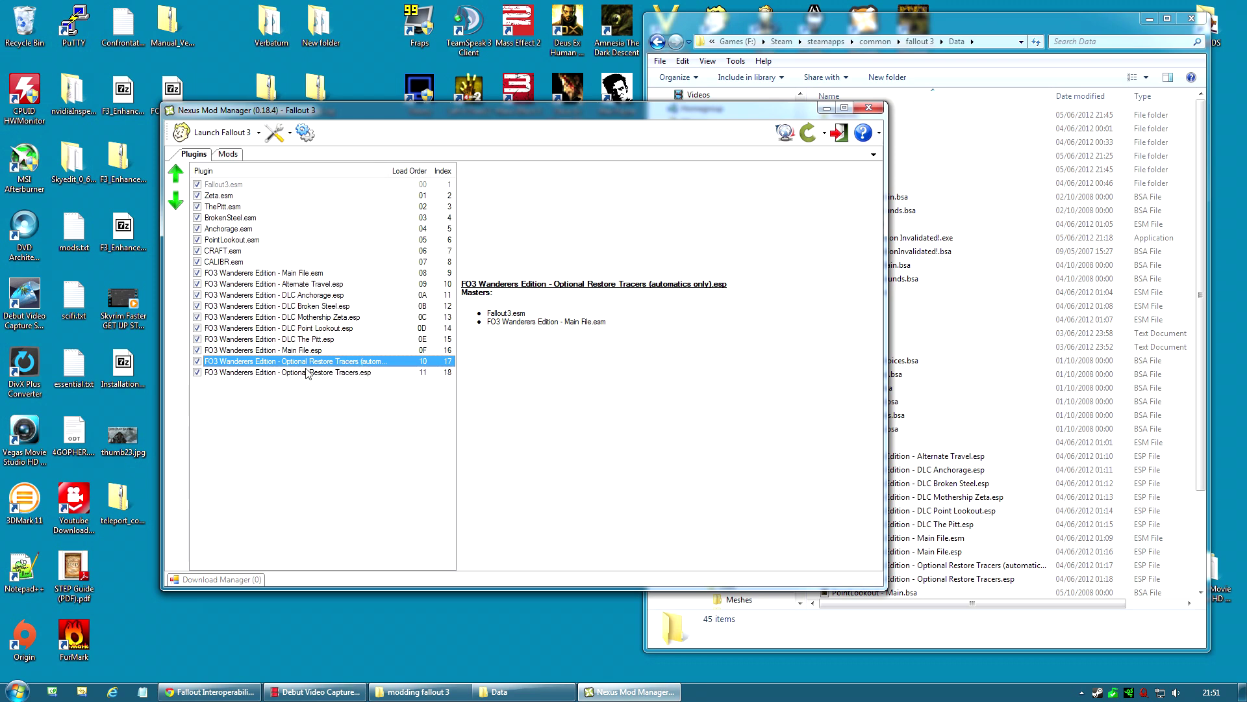
{"action": "left_click_drag", "start_coordinate": [245, 377], "coordinate": [248, 363]}
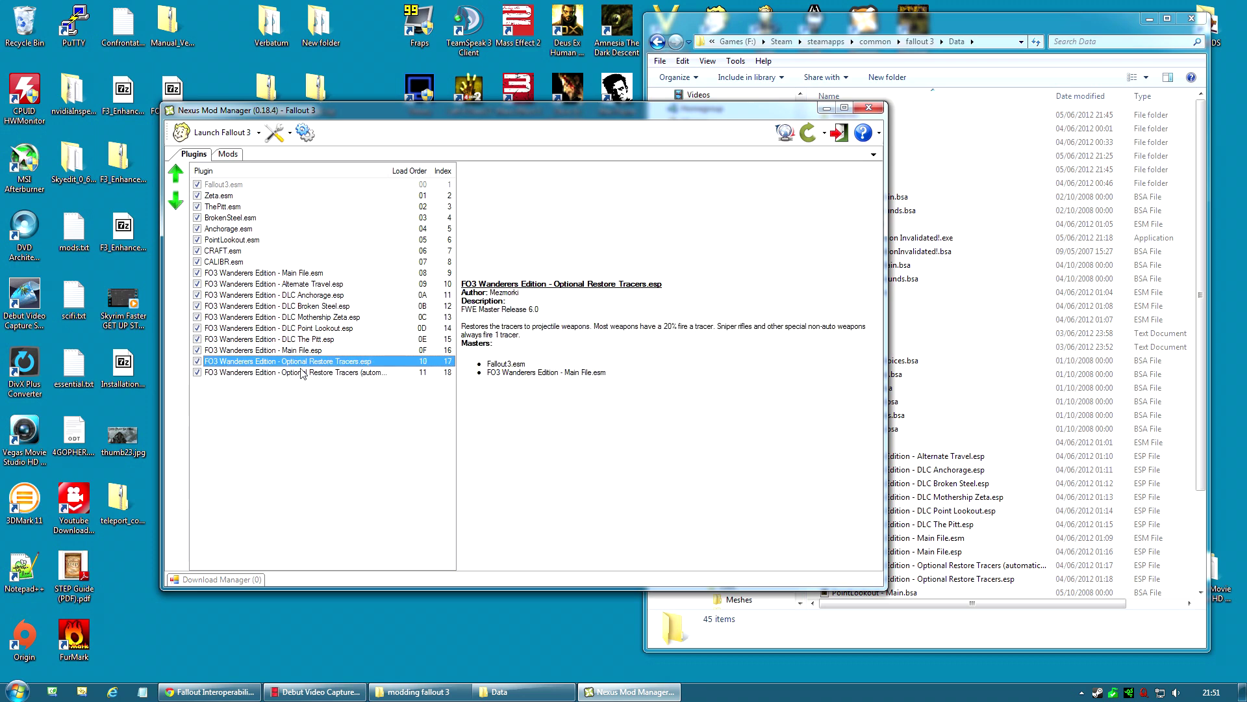
- Disable FO3 Wanderers Edition - Optional Restore Tracers.esp and leave only the automatics-only tracers plugin enabled
{"action": "left_click", "coordinate": [197, 361]}
{"action": "left_click", "coordinate": [197, 373]}
{"action": "left_click", "coordinate": [325, 374]}
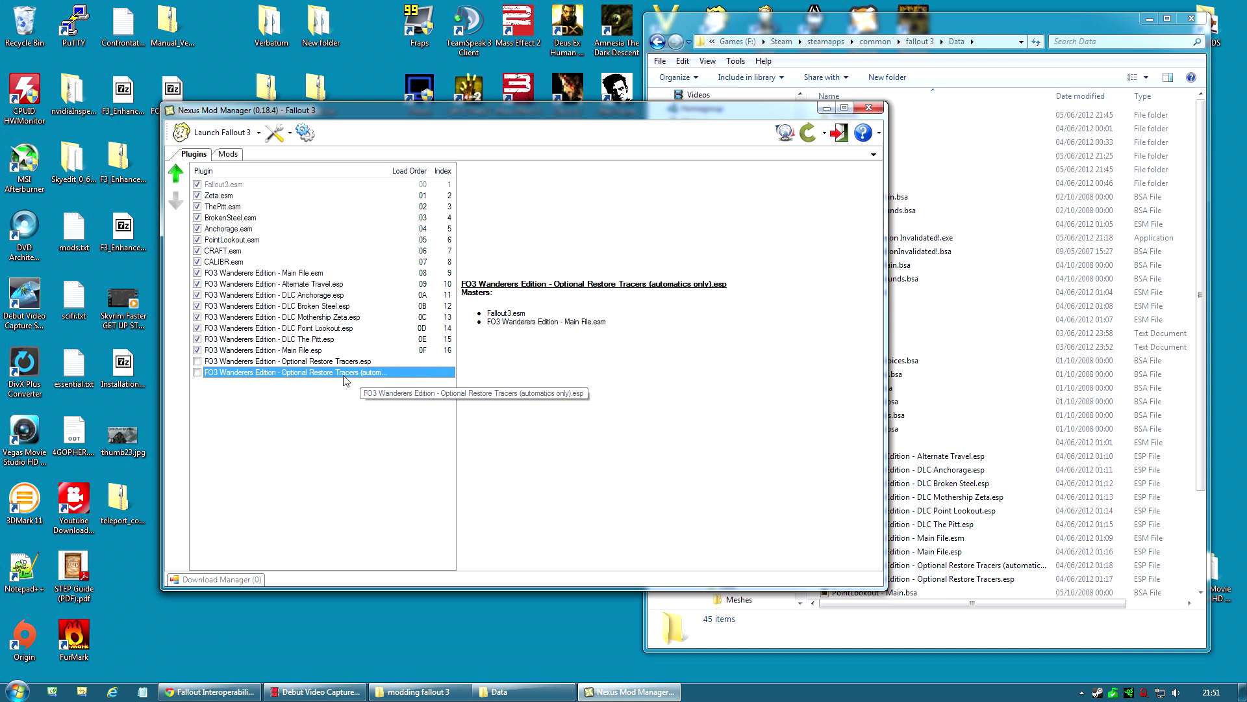
{"action": "left_click", "coordinate": [197, 373]}
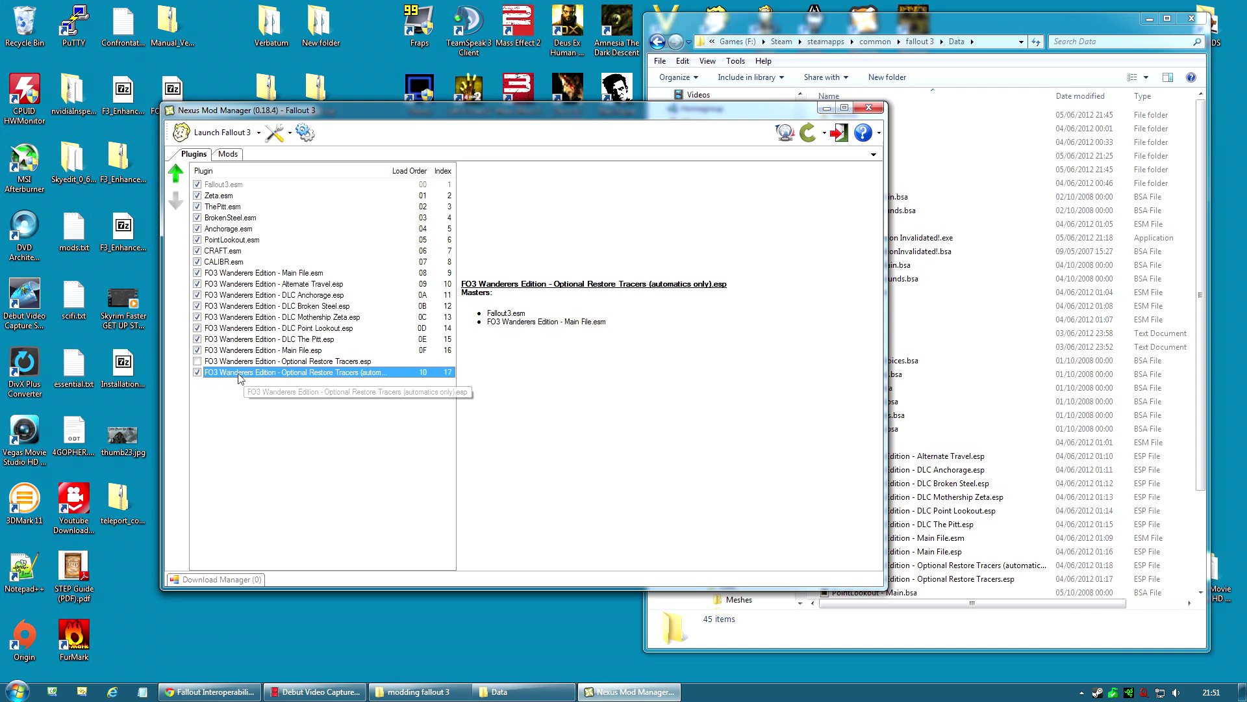
{"action": "left_click", "coordinate": [197, 372]}
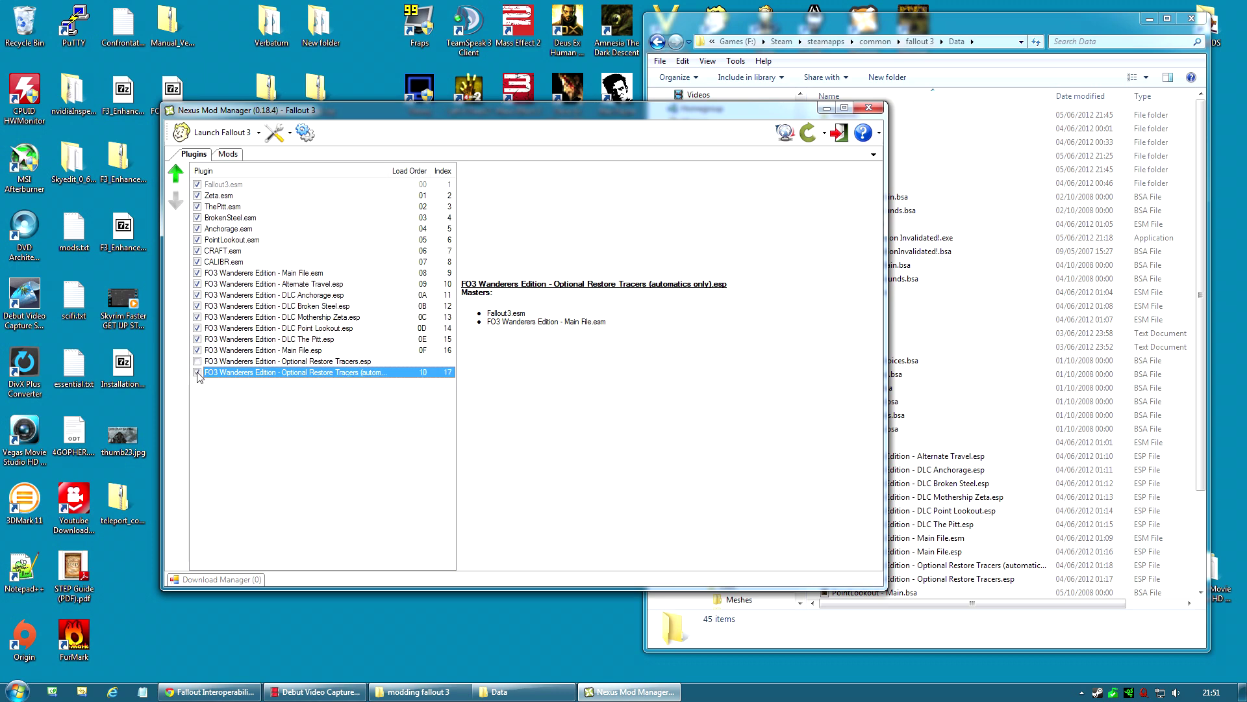
{"action": "left_click", "coordinate": [197, 372]}
{"action": "left_click", "coordinate": [197, 361]}
{"action": "left_click", "coordinate": [343, 365]}
{"action": "left_click", "coordinate": [198, 362]}
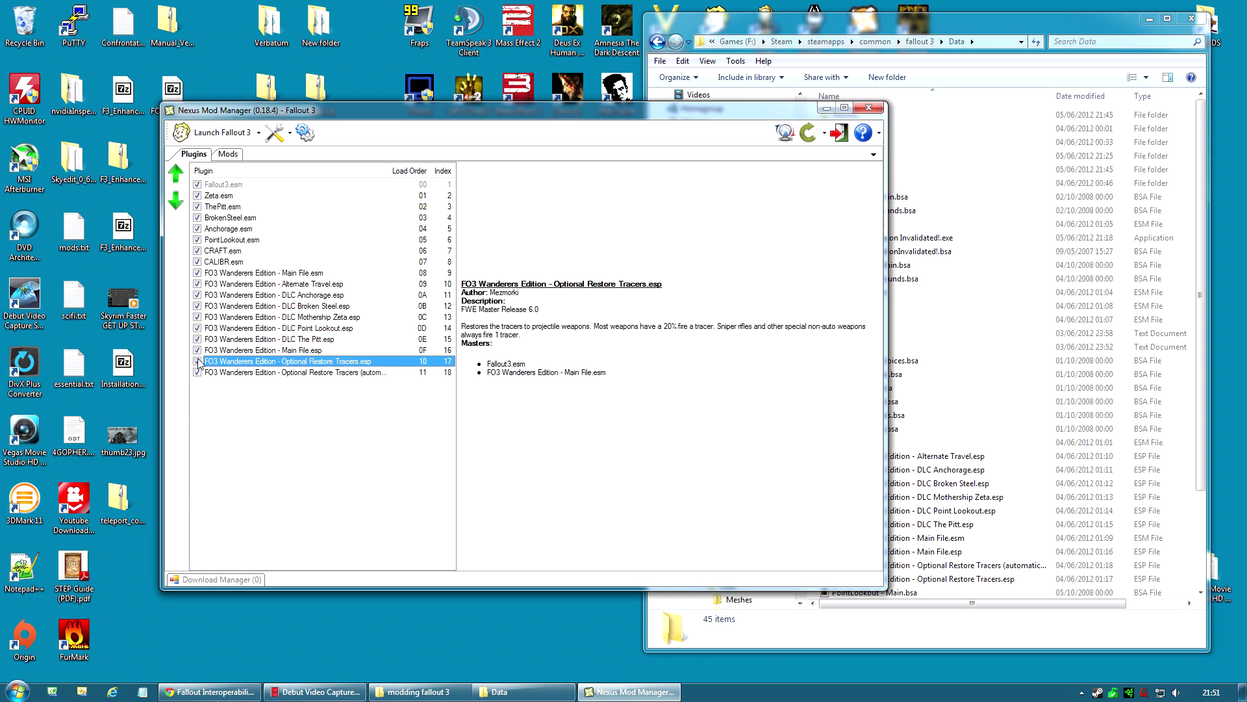
{"action": "left_click", "coordinate": [229, 392]}
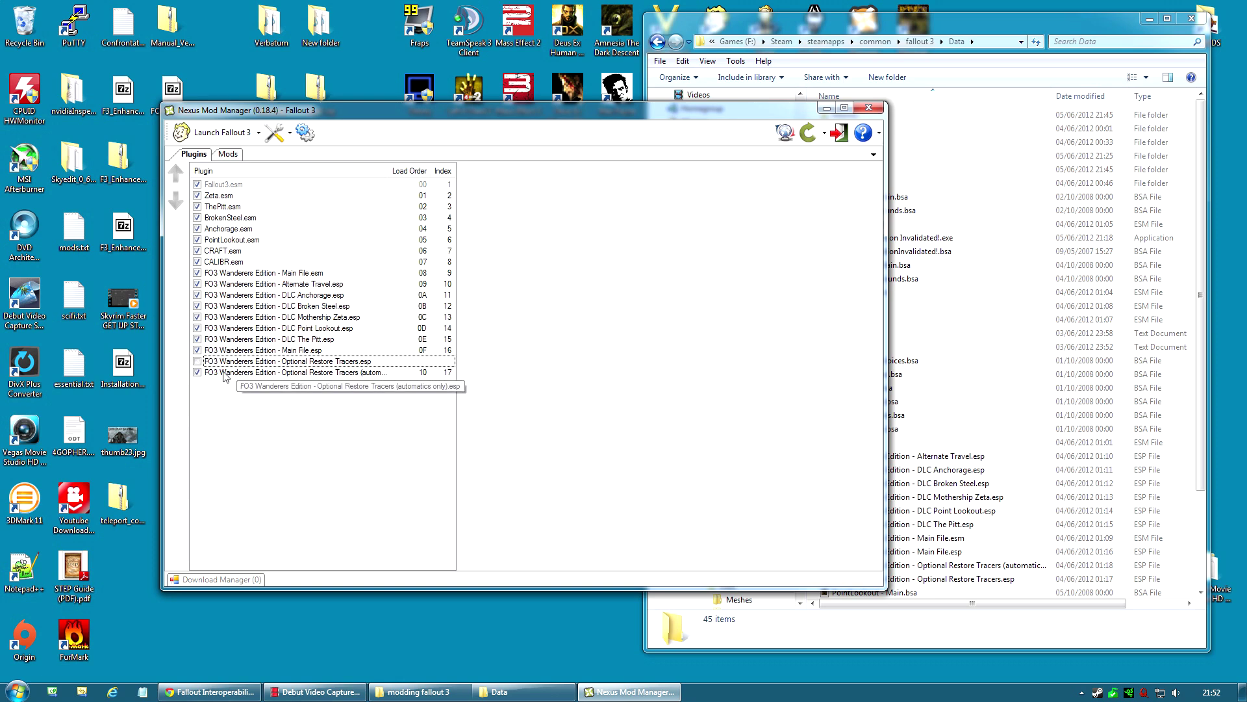
- Install Martigen's Mutant Mod with In-Game Menu configuration and all five DLC compatibility options, overwriting all conflicting files
{"action": "left_click", "coordinate": [228, 155]}
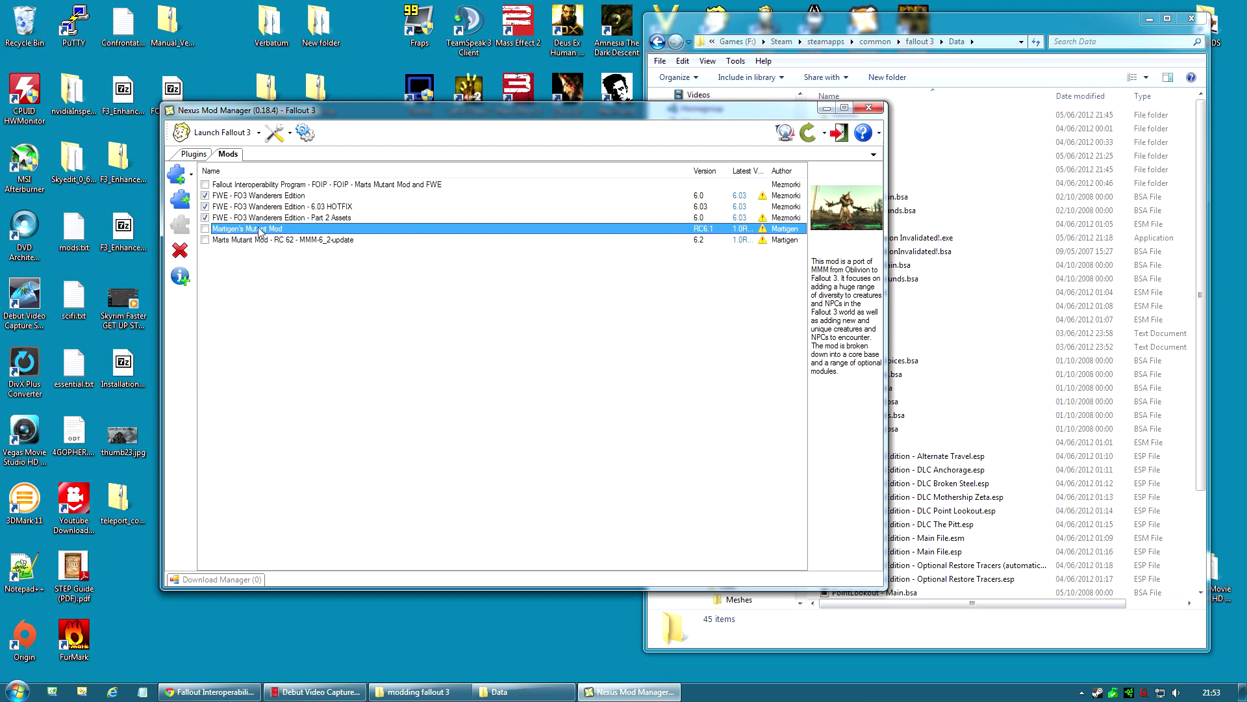
{"action": "left_click", "coordinate": [181, 199]}
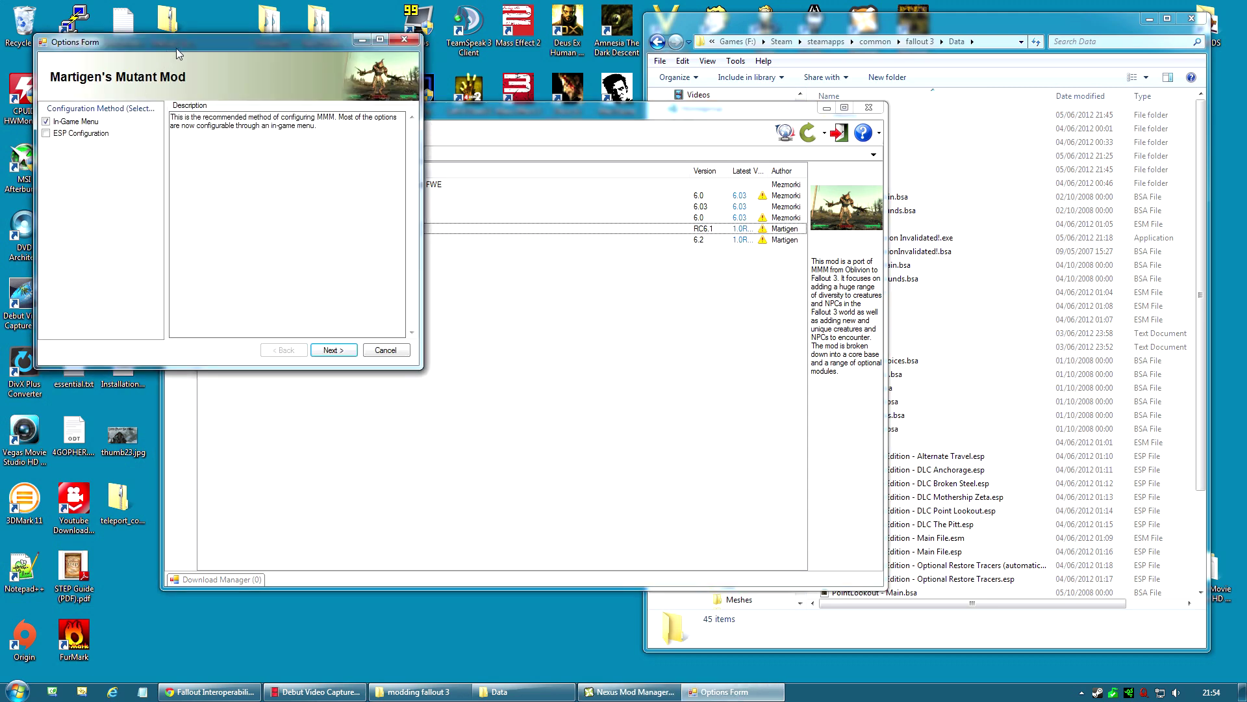
{"action": "left_click_drag", "start_coordinate": [165, 48], "coordinate": [460, 59]}
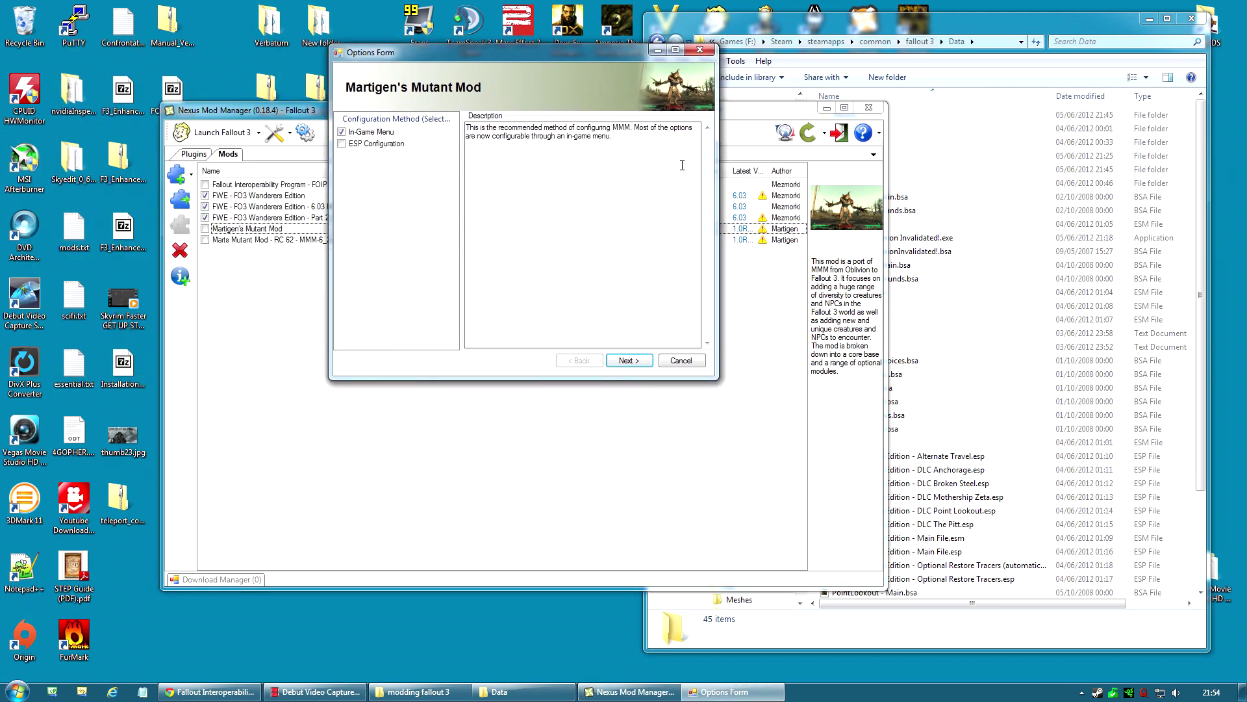
{"action": "left_click", "coordinate": [639, 364]}
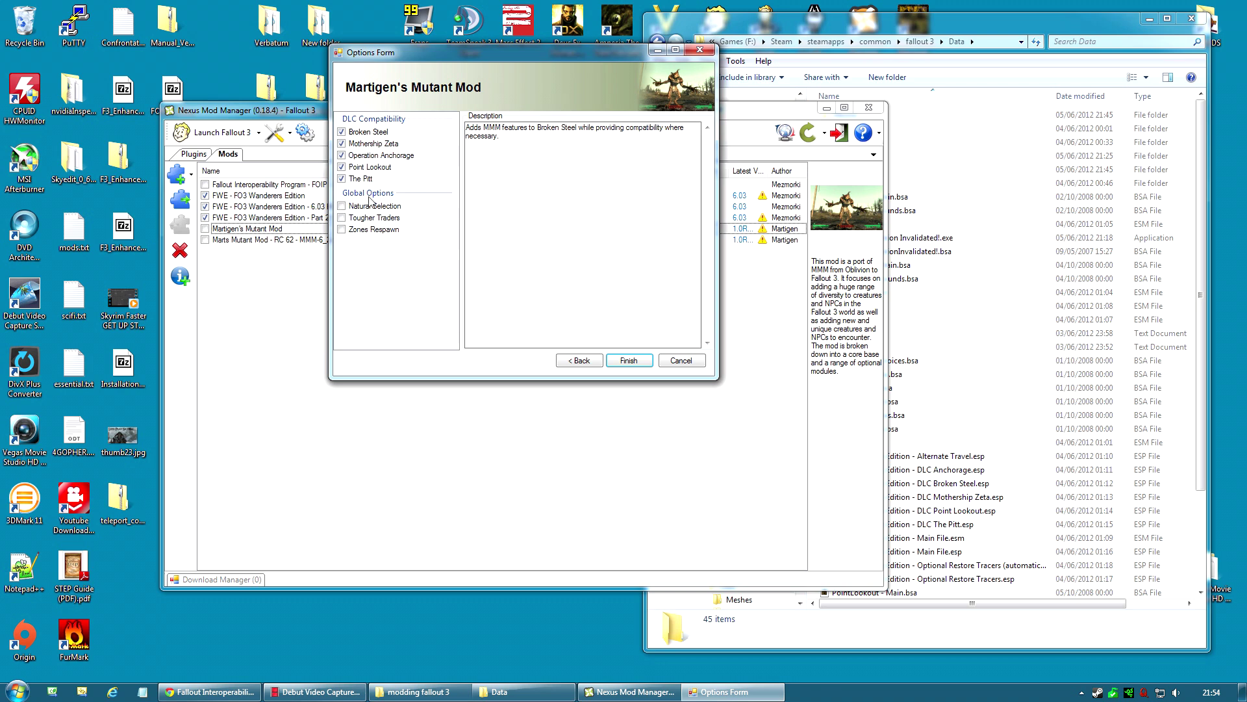
{"action": "left_click", "coordinate": [627, 361]}
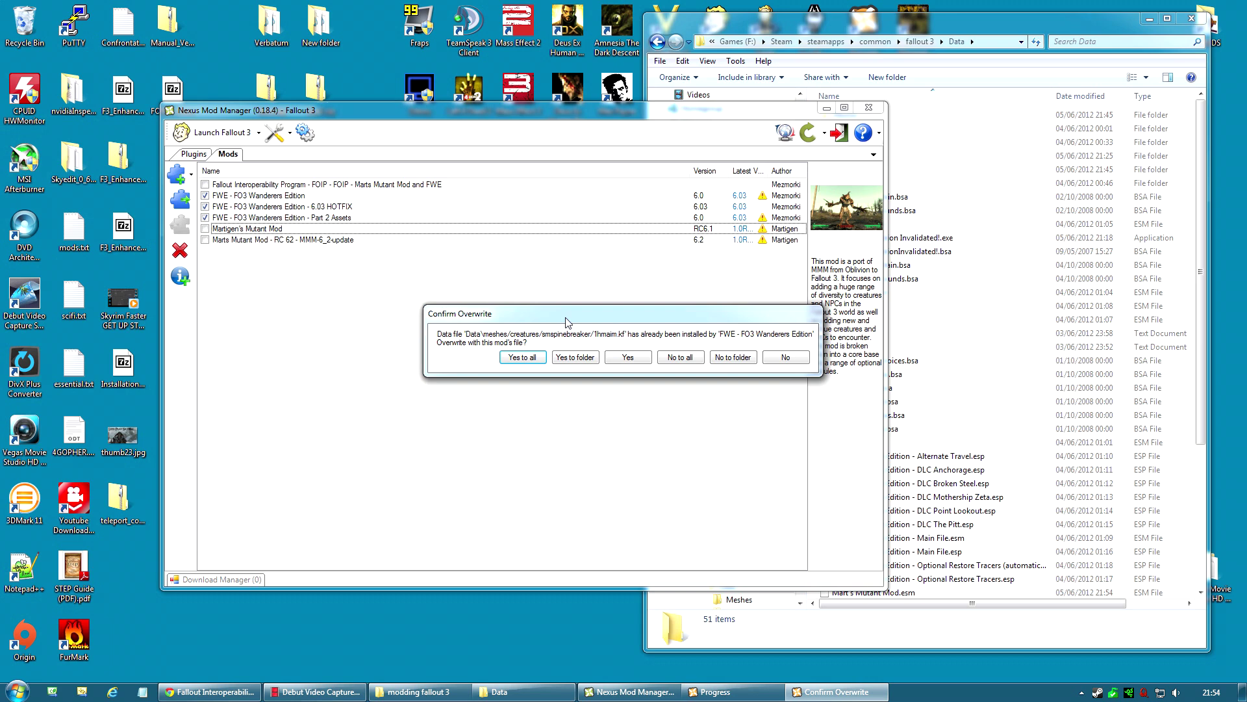
{"action": "left_click", "coordinate": [523, 357]}
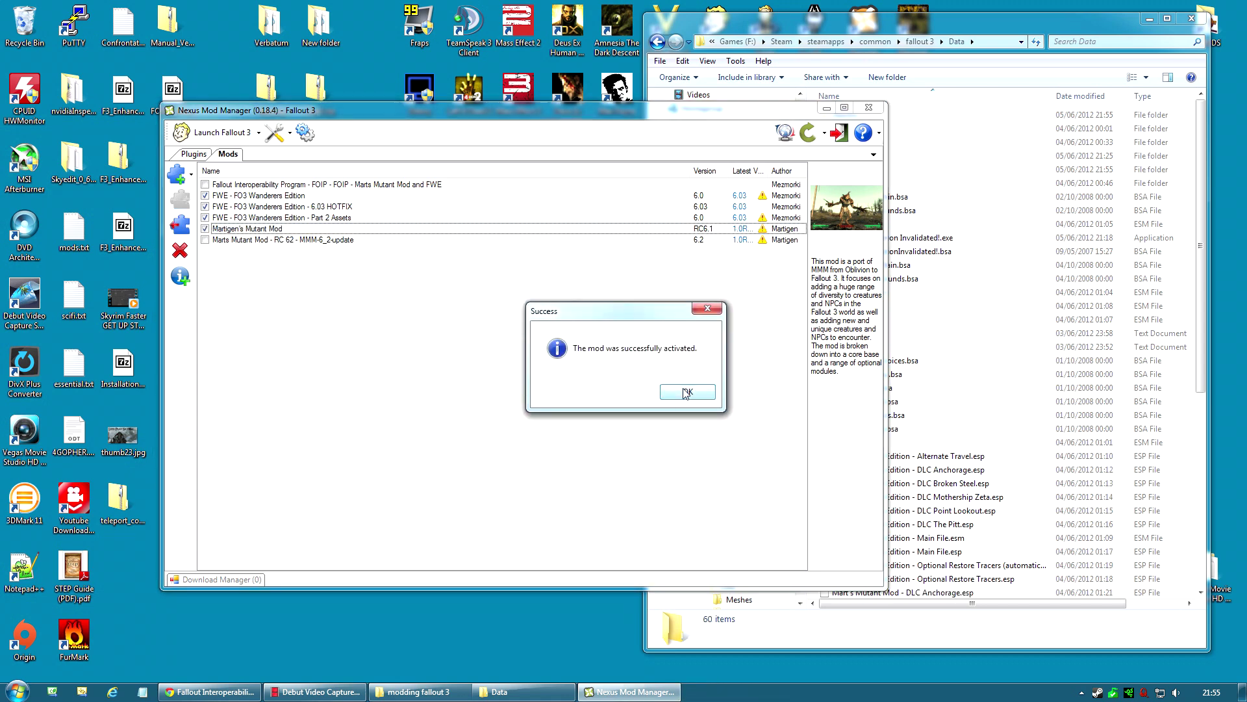
{"action": "left_click", "coordinate": [686, 393]}
- Install the Marts Mutant Mod - RC 62 - MMM-6_2-update, overwriting all files of the base mod
{"action": "left_click", "coordinate": [301, 241]}
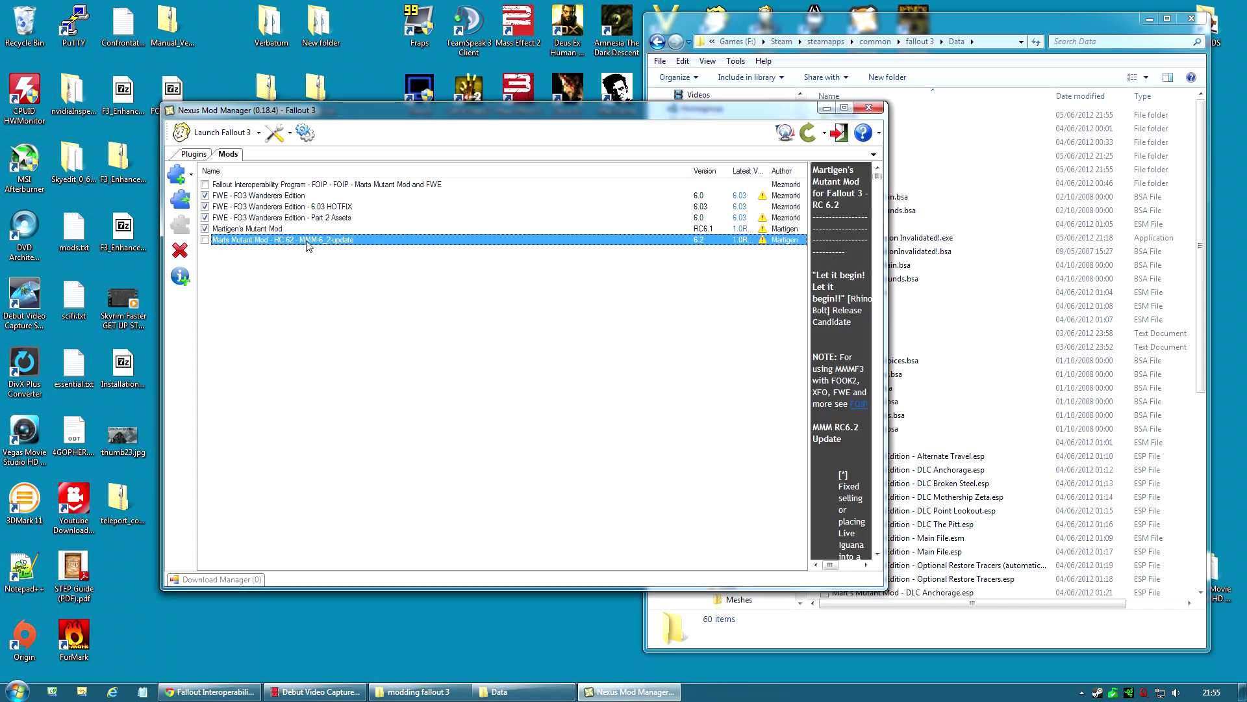
{"action": "left_click", "coordinate": [181, 199]}
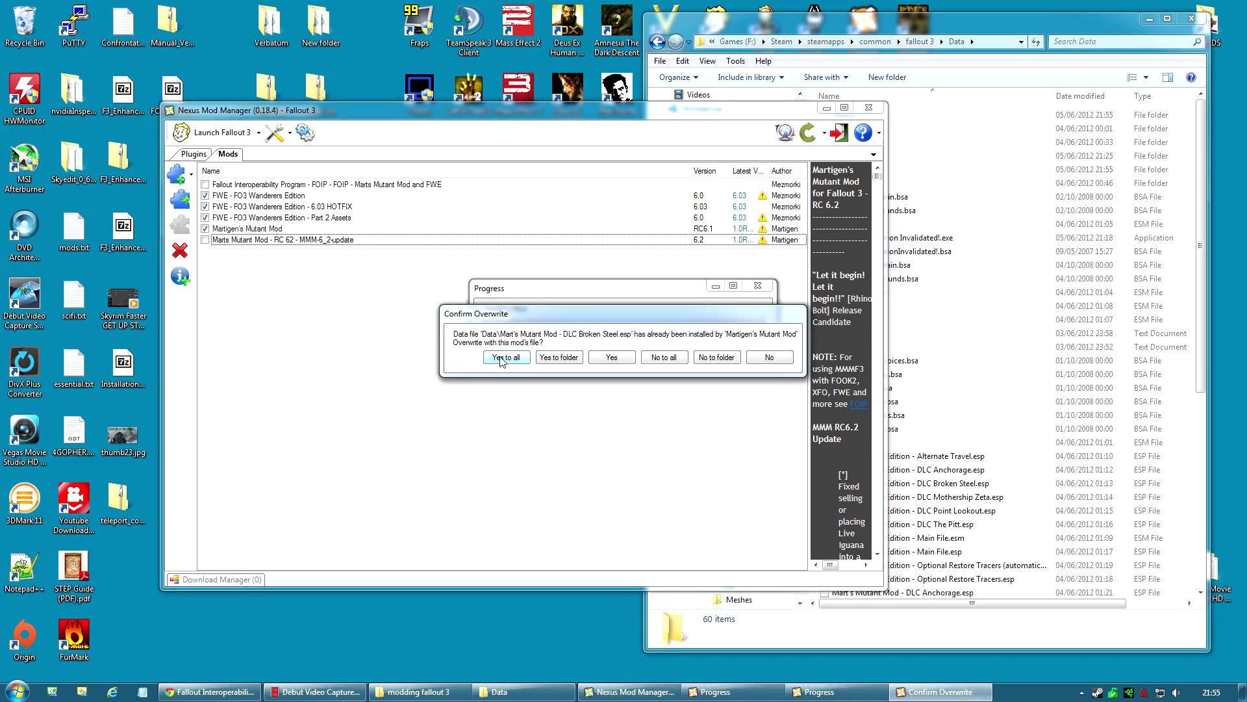
{"action": "left_click", "coordinate": [501, 361]}
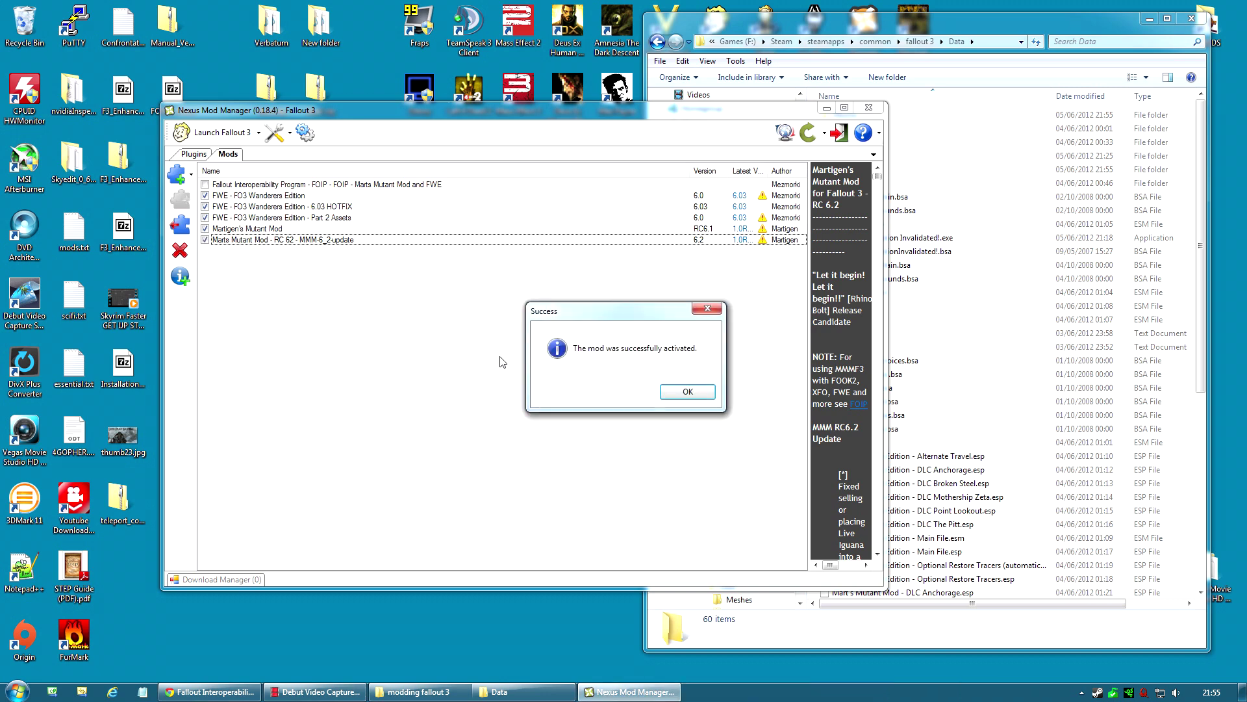
{"action": "left_click", "coordinate": [687, 393]}
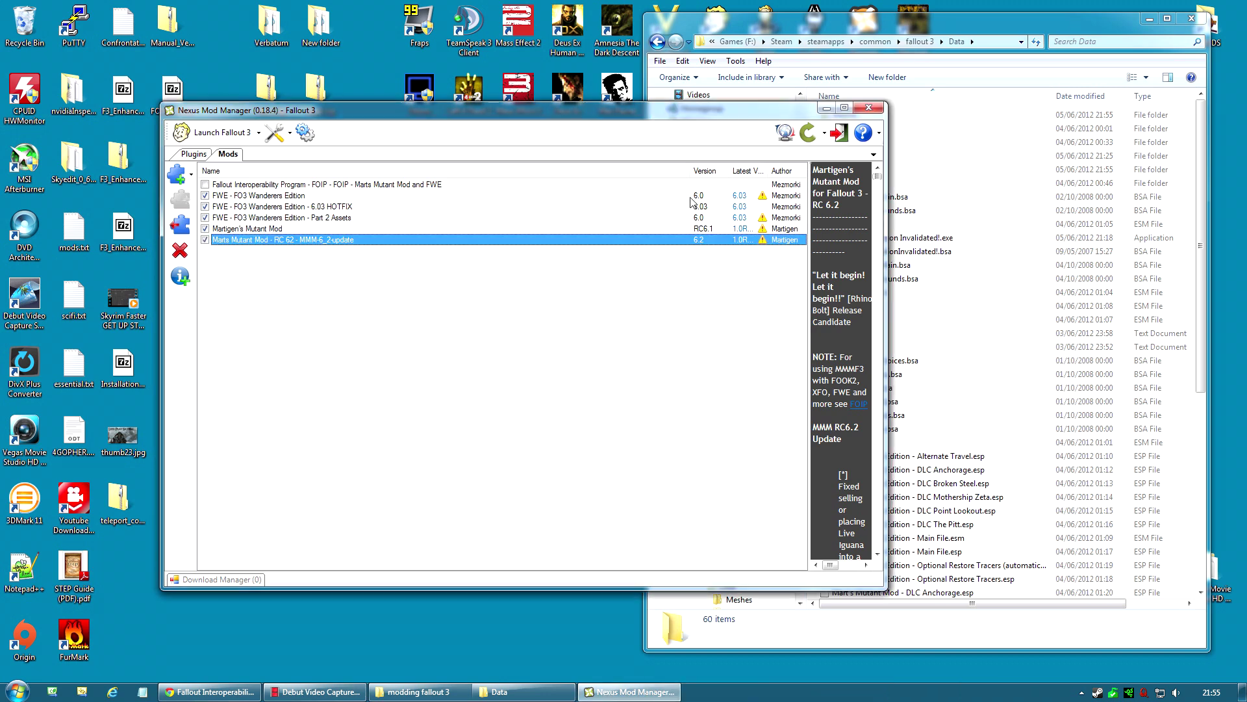
- Move Mart's Mutant Mod.esm above FO3 Wanderers Edition - Alternate Travel.esp in the plugin load order
{"action": "left_click", "coordinate": [194, 154]}
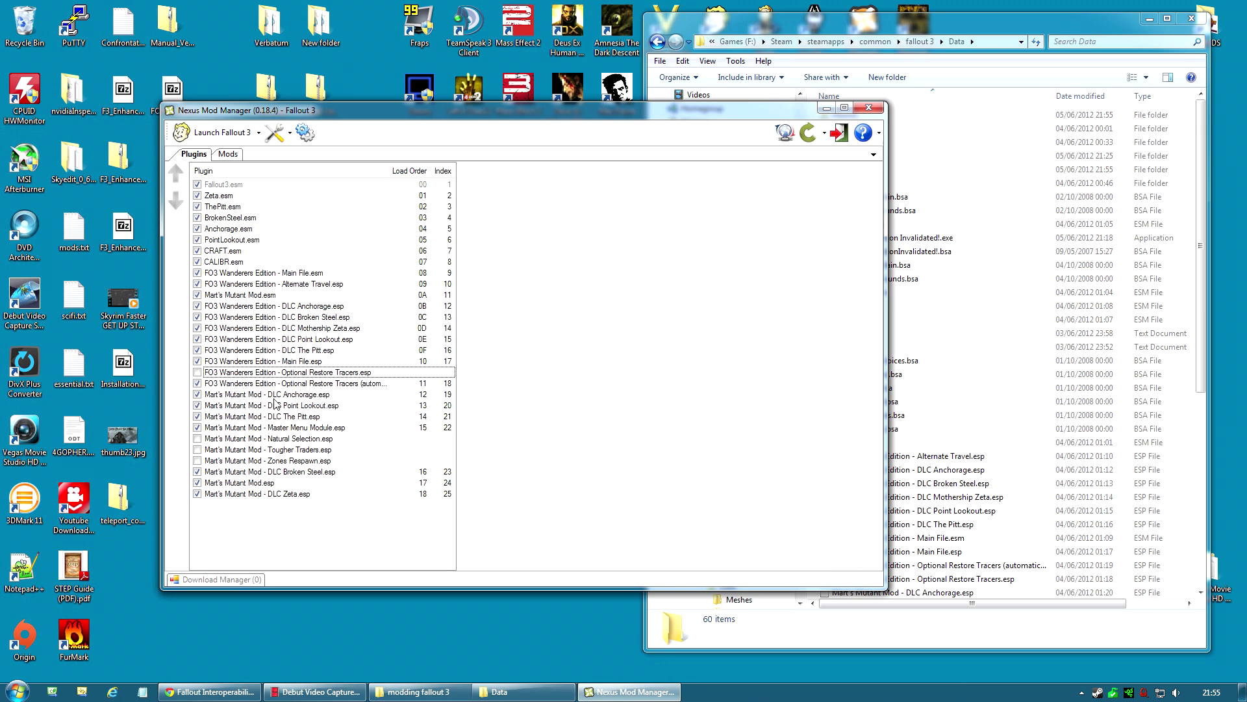
{"action": "left_click", "coordinate": [228, 295]}
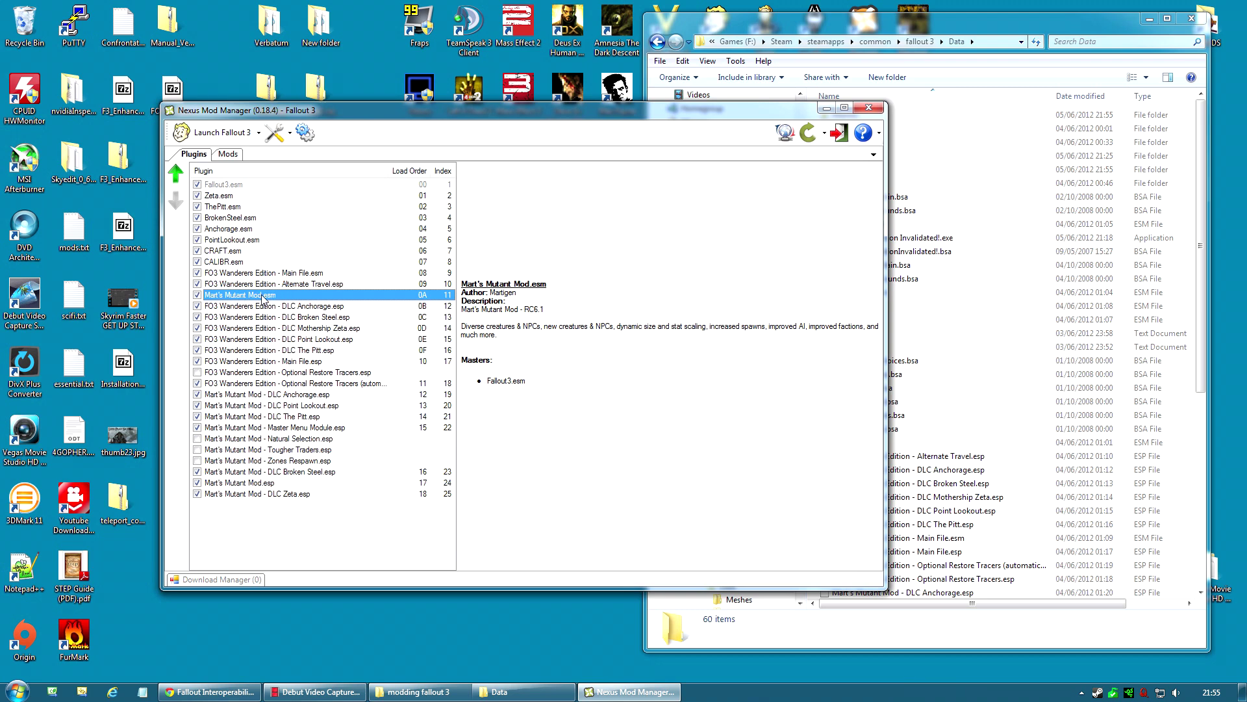
{"action": "left_click_drag", "start_coordinate": [263, 298], "coordinate": [267, 287]}
{"action": "left_click", "coordinate": [306, 298]}
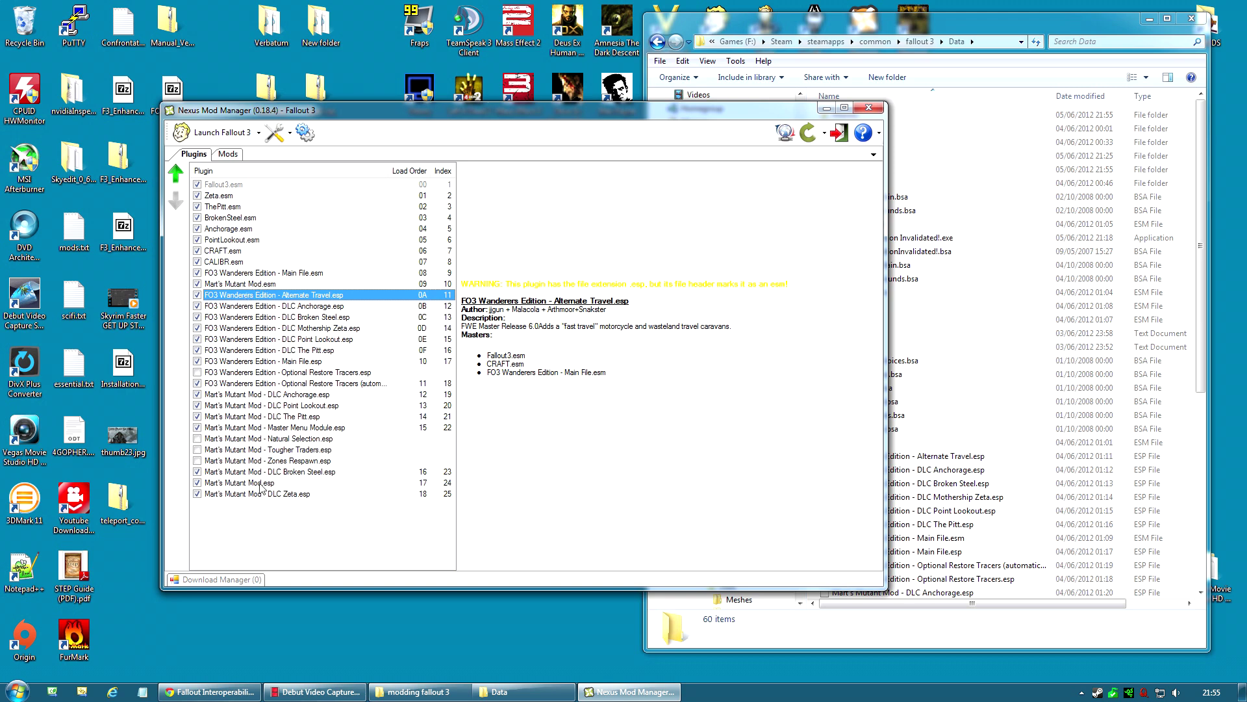
- Place the Mart's Mutant Mod DLC Broken Steel and DLC Zeta plugins after DLC The Pitt, and Mart's Mutant Mod.esp above all its DLC plugins
{"action": "left_click_drag", "start_coordinate": [259, 478], "coordinate": [261, 428]}
{"action": "left_click_drag", "start_coordinate": [265, 495], "coordinate": [263, 445]}
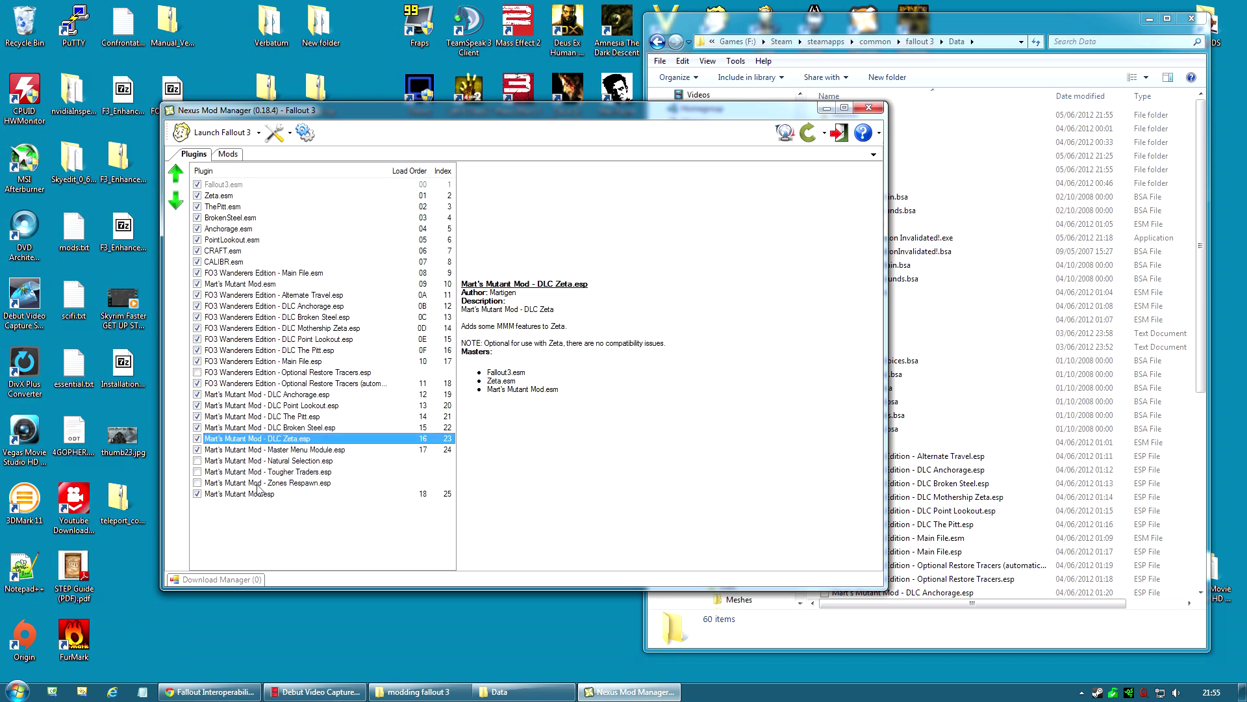
{"action": "left_click", "coordinate": [247, 495]}
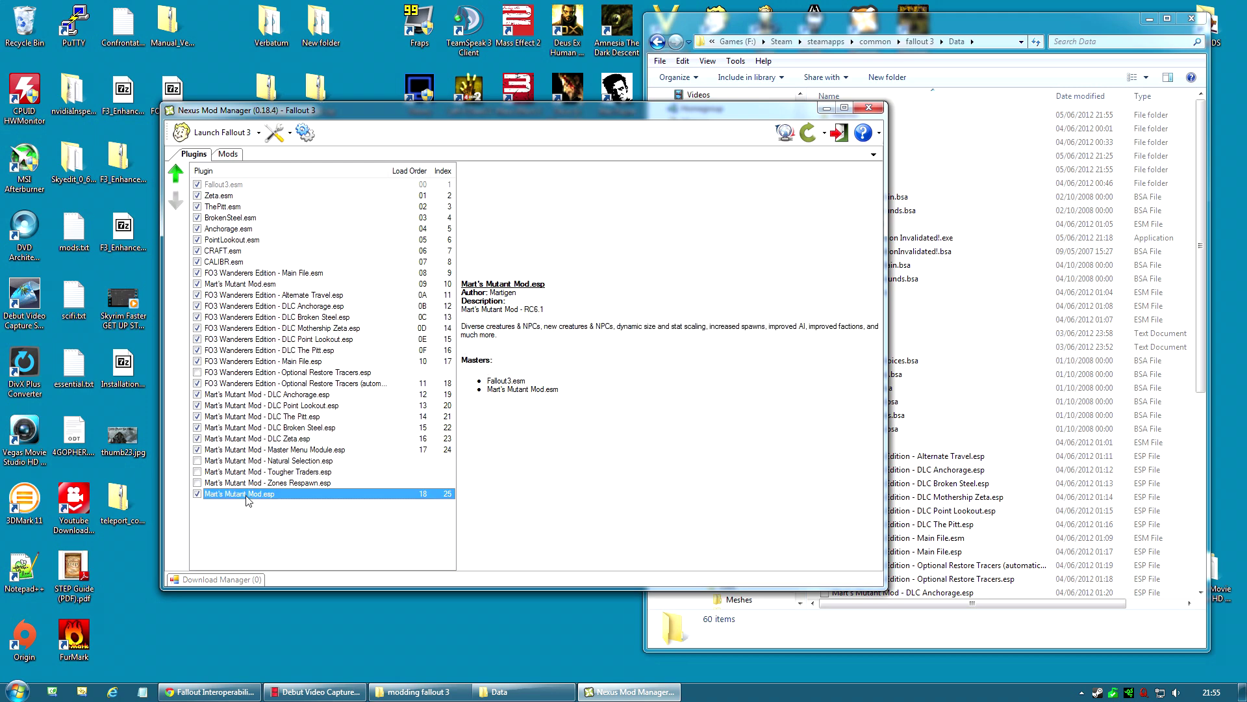
{"action": "left_click_drag", "start_coordinate": [246, 495], "coordinate": [259, 399]}
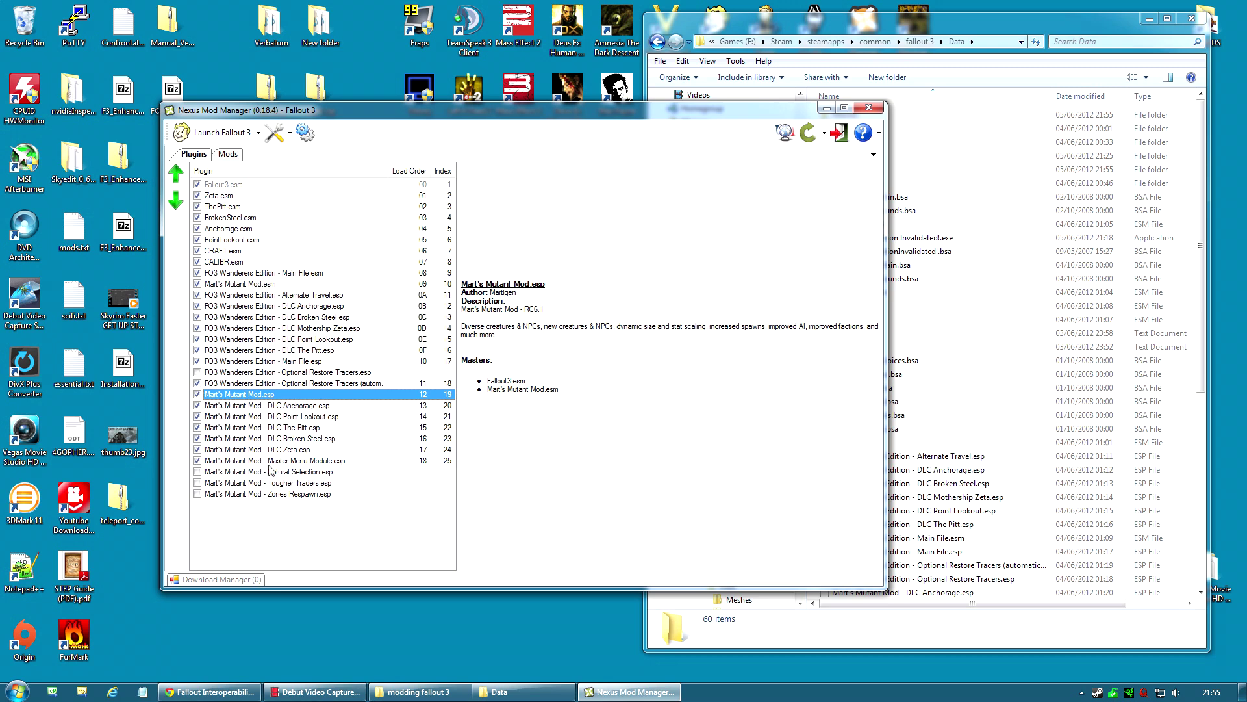
- Review the descriptions of the Mart's Mutant Mod Master Menu Module, Natural Selection, Tougher Traders and Zones Respawn plugins
{"action": "left_click", "coordinate": [290, 462]}
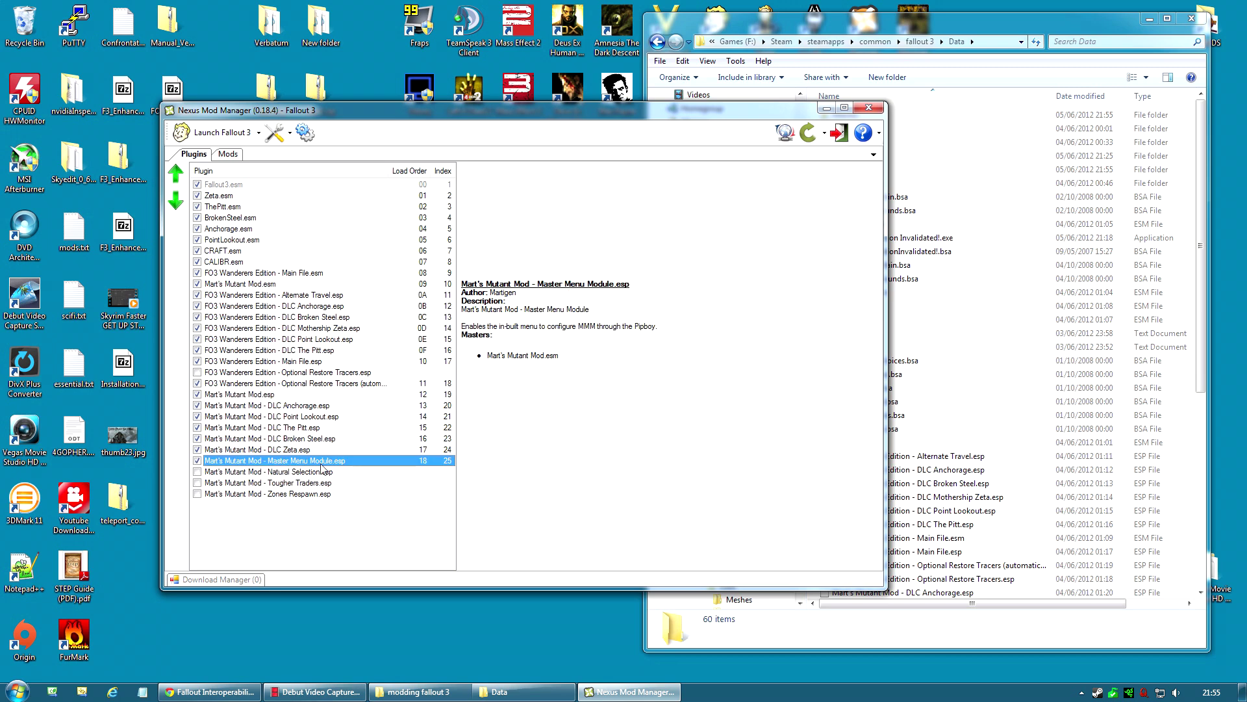
{"action": "left_click", "coordinate": [289, 473]}
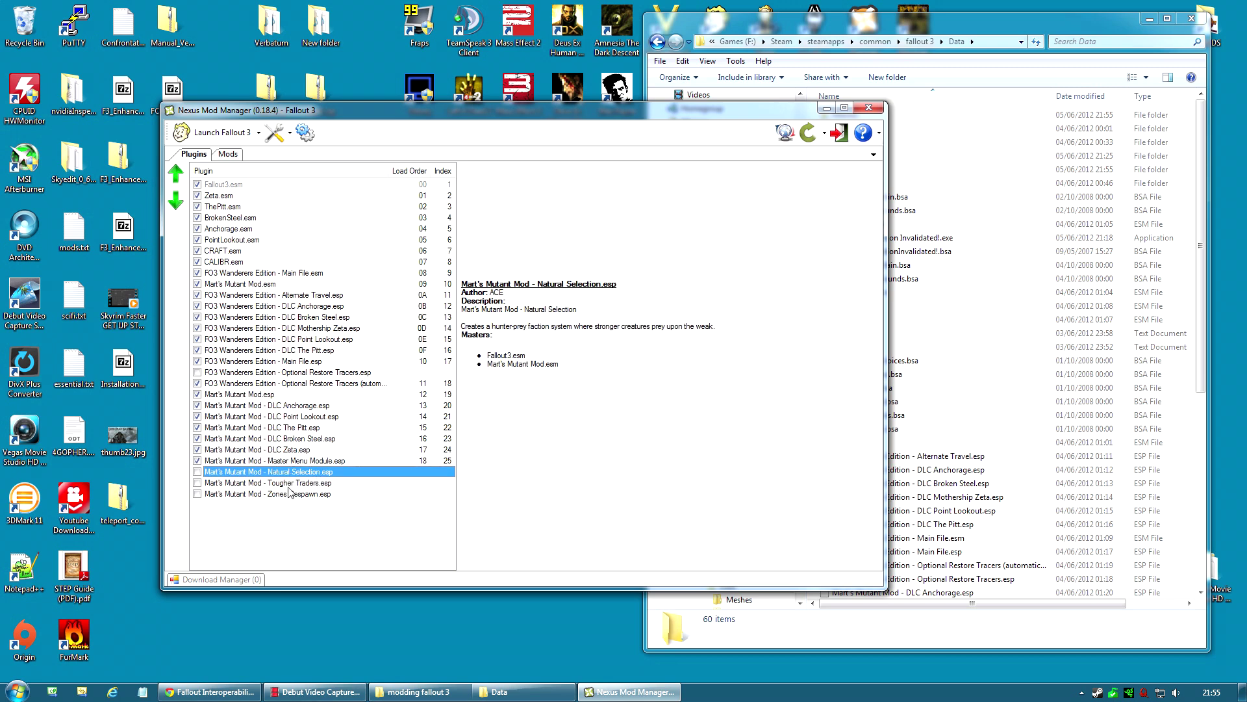
{"action": "left_click", "coordinate": [289, 487]}
{"action": "left_click", "coordinate": [292, 495]}
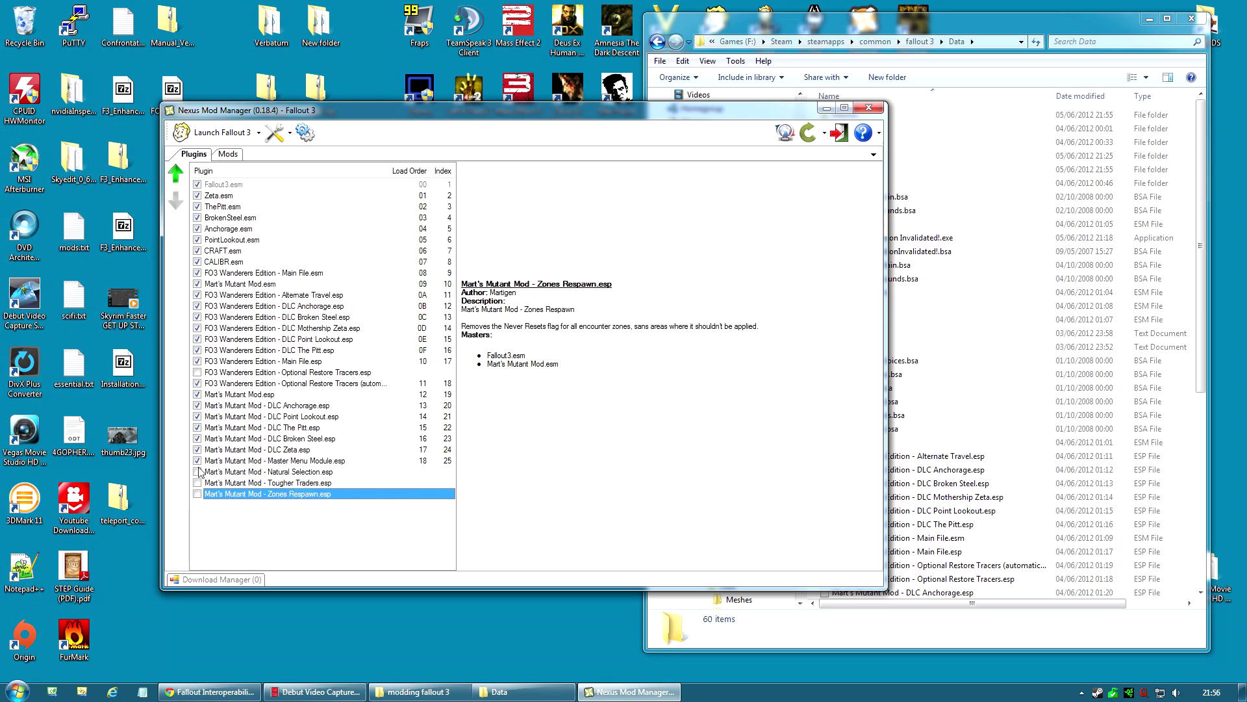
{"action": "left_click", "coordinate": [226, 482]}
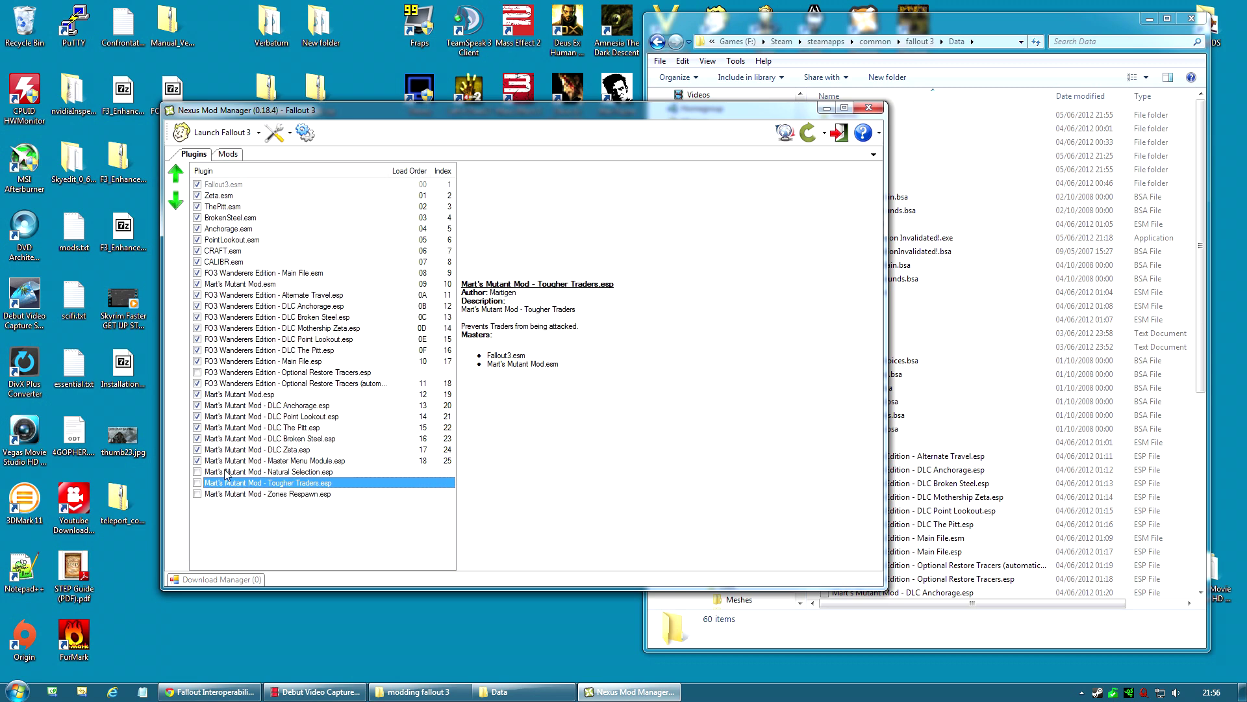
{"action": "left_click", "coordinate": [225, 472]}
{"action": "left_click", "coordinate": [246, 483]}
{"action": "left_click", "coordinate": [245, 473]}
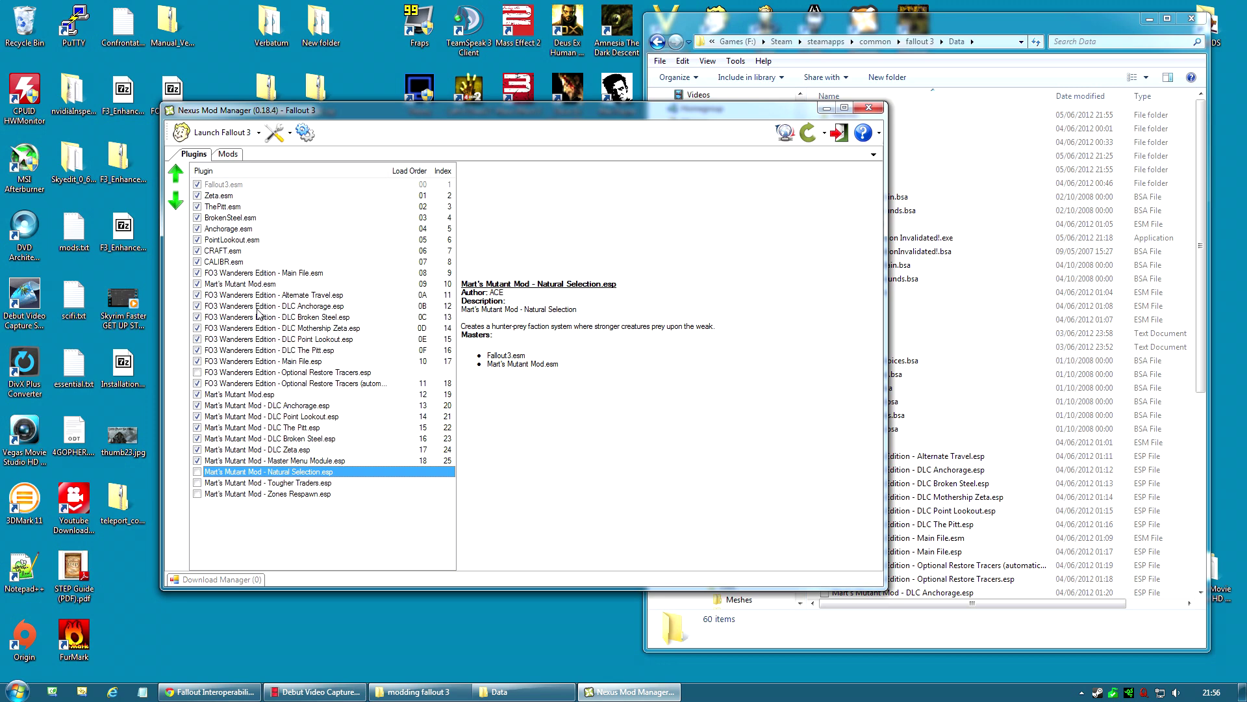
- Install the Fallout Interoperability Program - FOIP - Marts Mutant Mod and FWE patch
{"action": "left_click", "coordinate": [228, 154]}
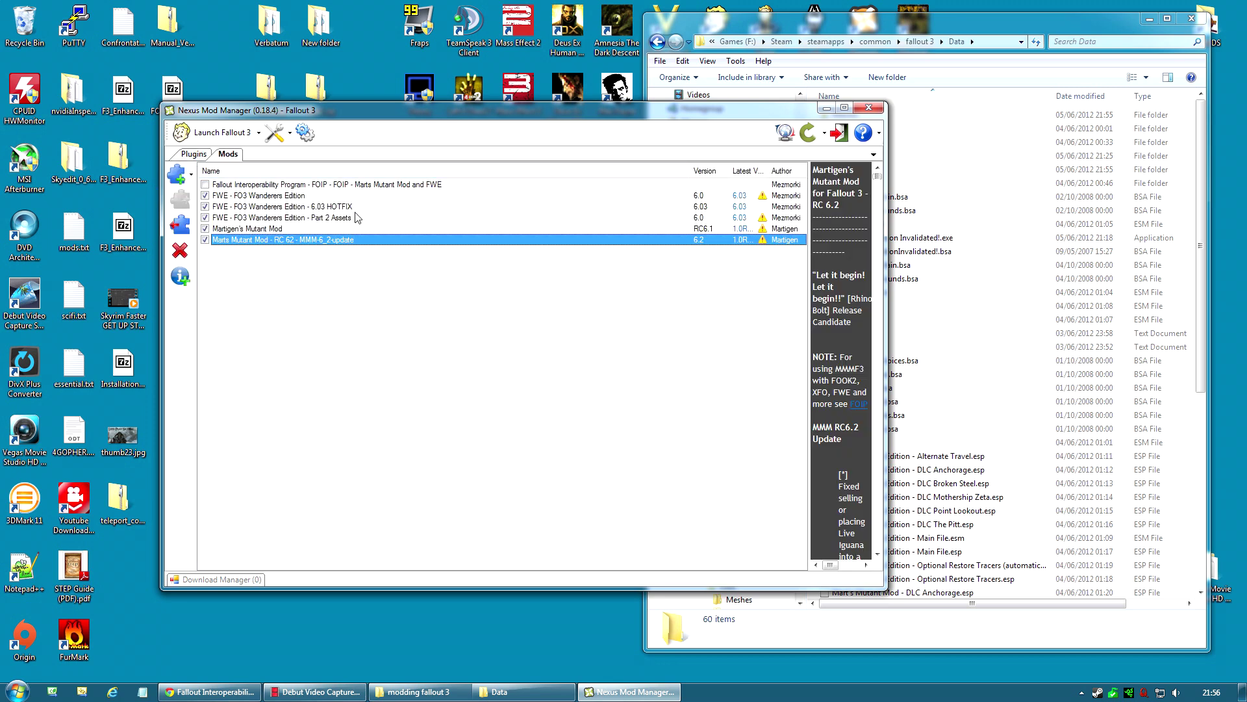
{"action": "left_click", "coordinate": [305, 186]}
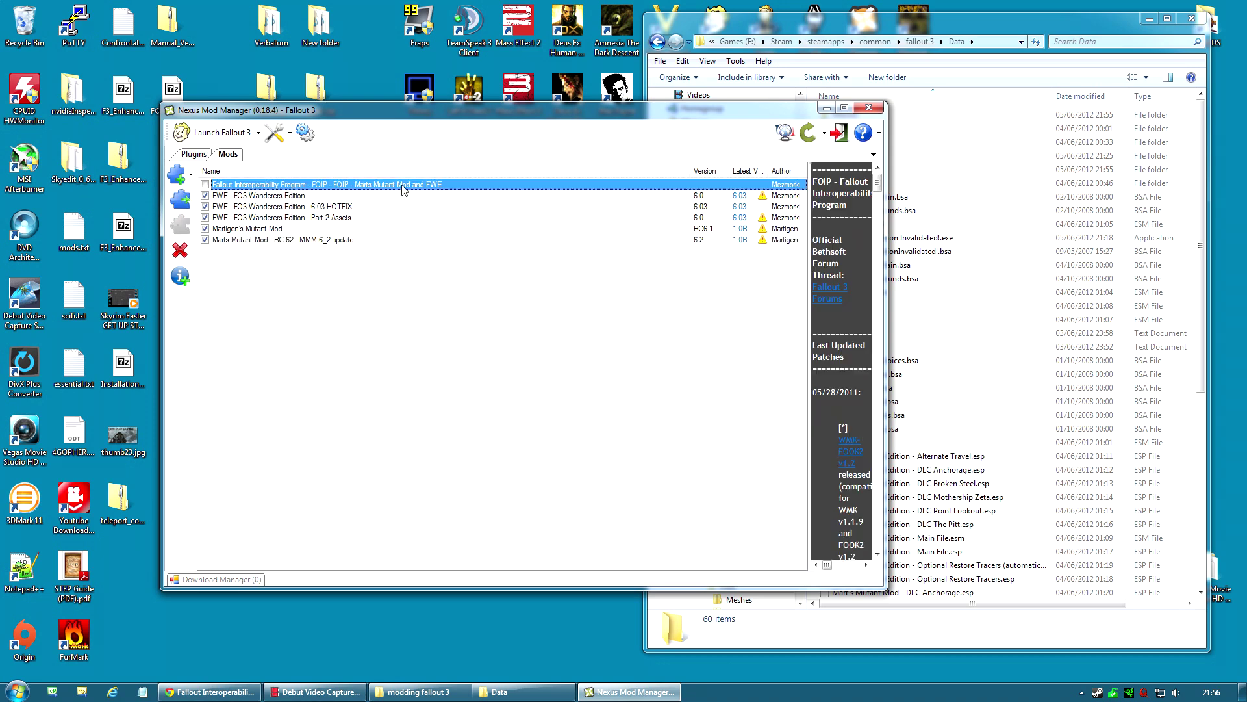
{"action": "left_click", "coordinate": [181, 200]}
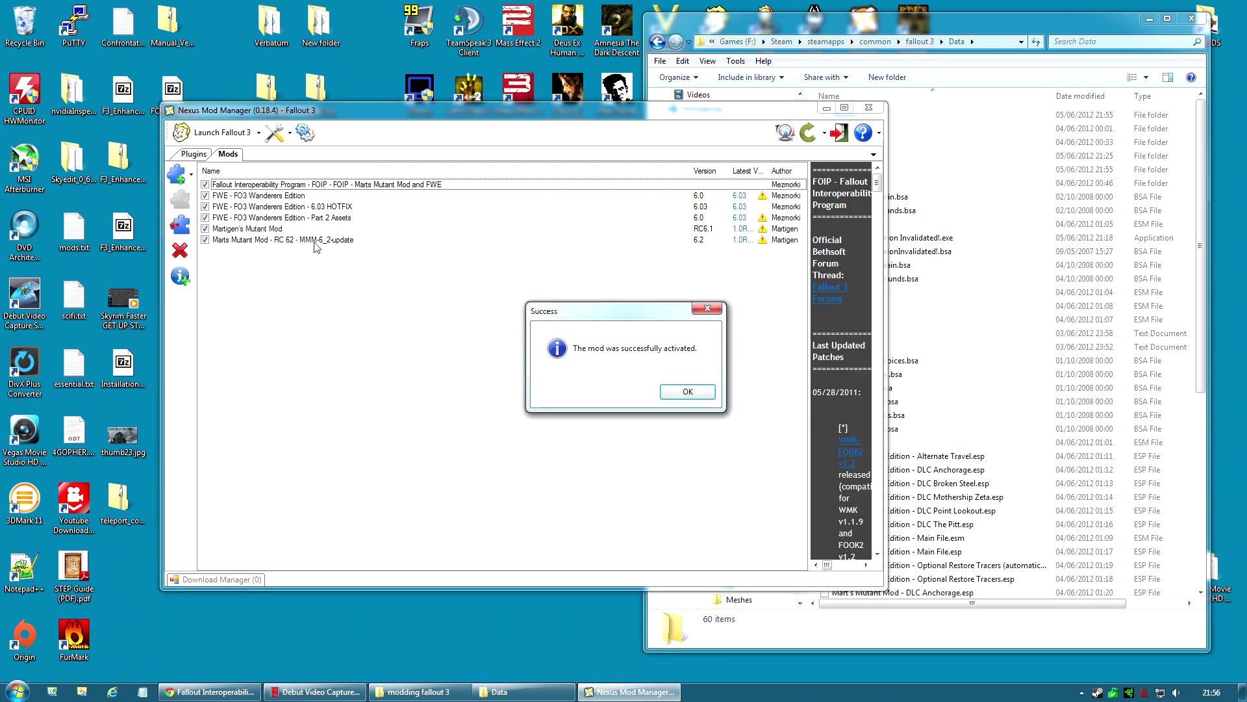
{"action": "left_click", "coordinate": [681, 398]}
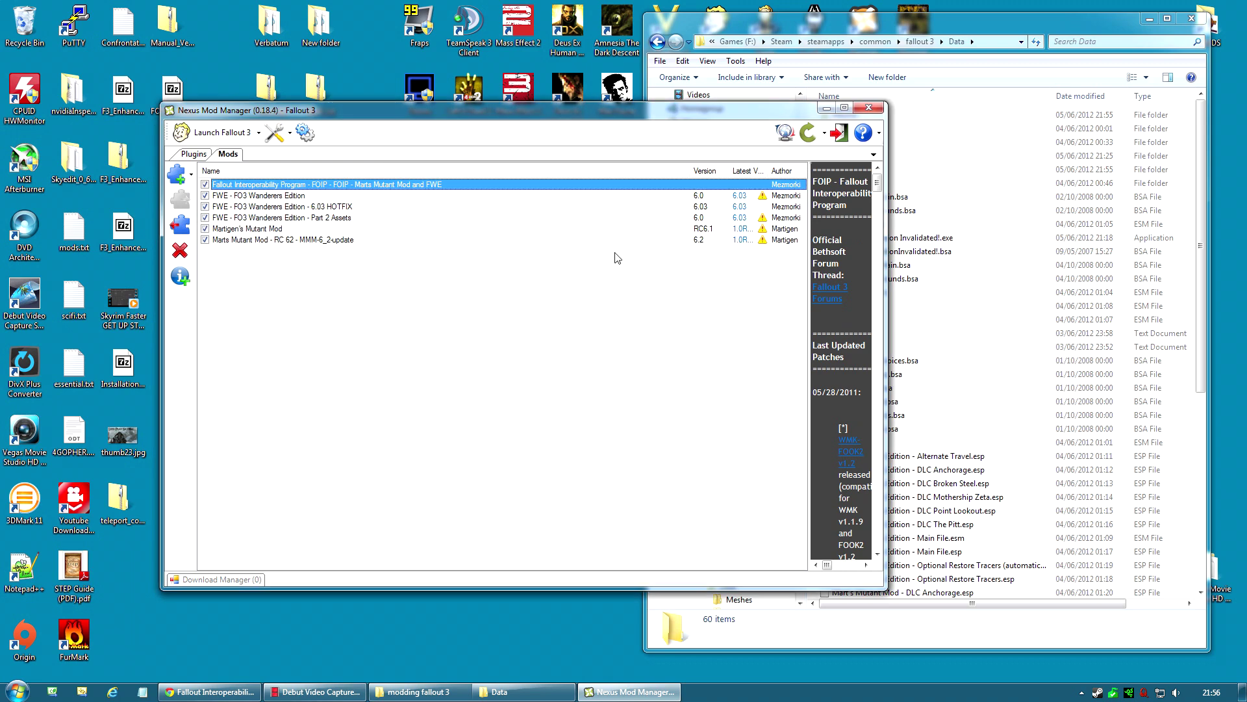
- Check the masters of the new FOIP plugins and disable Mart's Mutant Mod - FWE Master Release + Project Beauty.esp
{"action": "left_click", "coordinate": [194, 154]}
{"action": "left_click", "coordinate": [260, 505]}
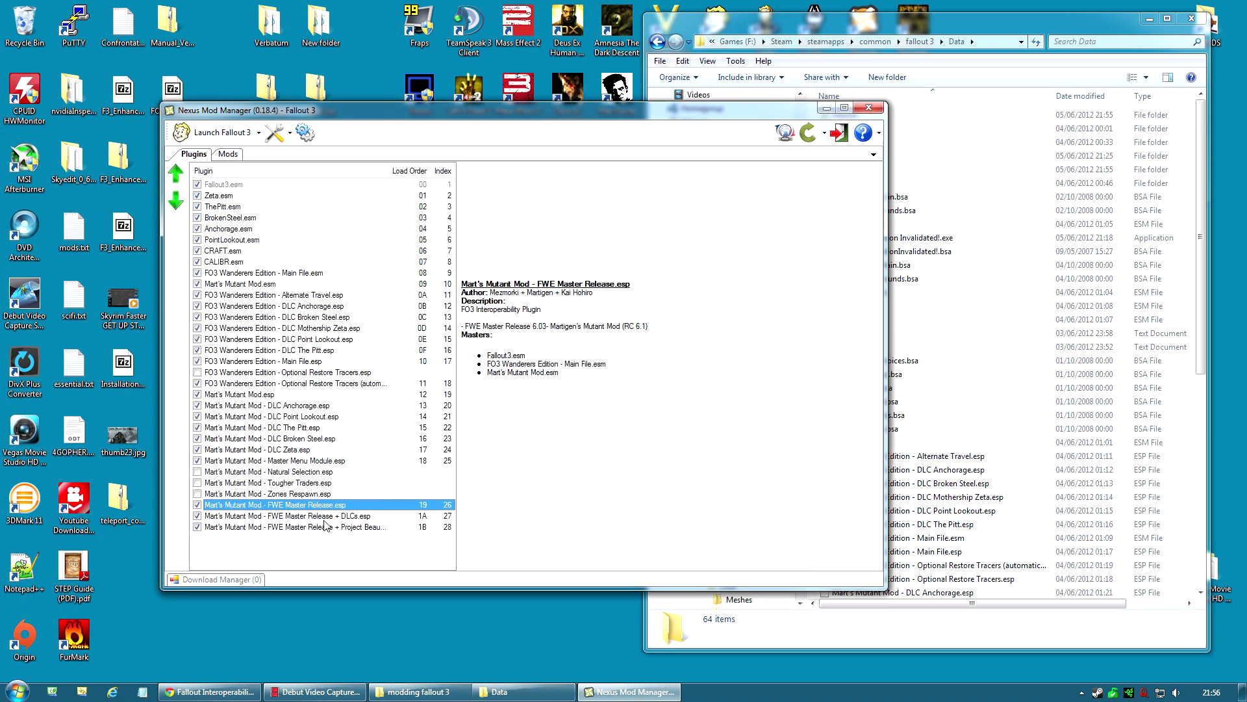
{"action": "left_click", "coordinate": [325, 517]}
{"action": "left_click", "coordinate": [337, 527]}
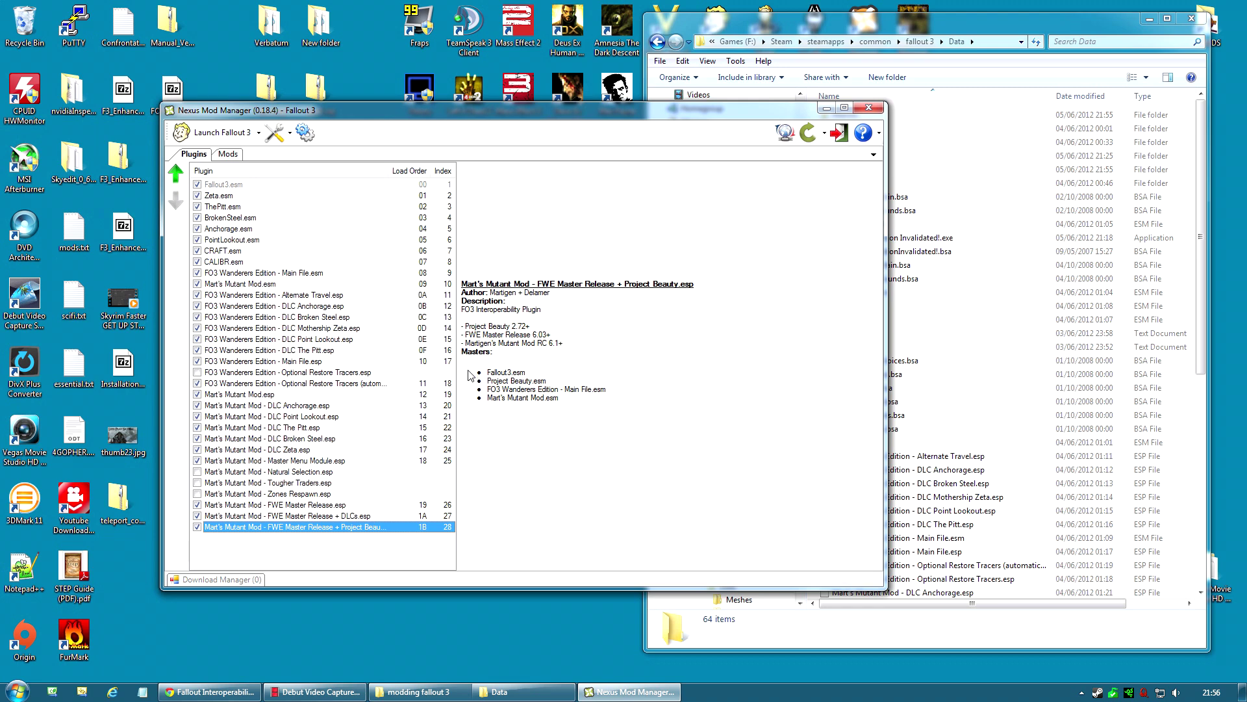
{"action": "left_click_drag", "start_coordinate": [463, 357], "coordinate": [559, 380]}
{"action": "left_click", "coordinate": [321, 529]}
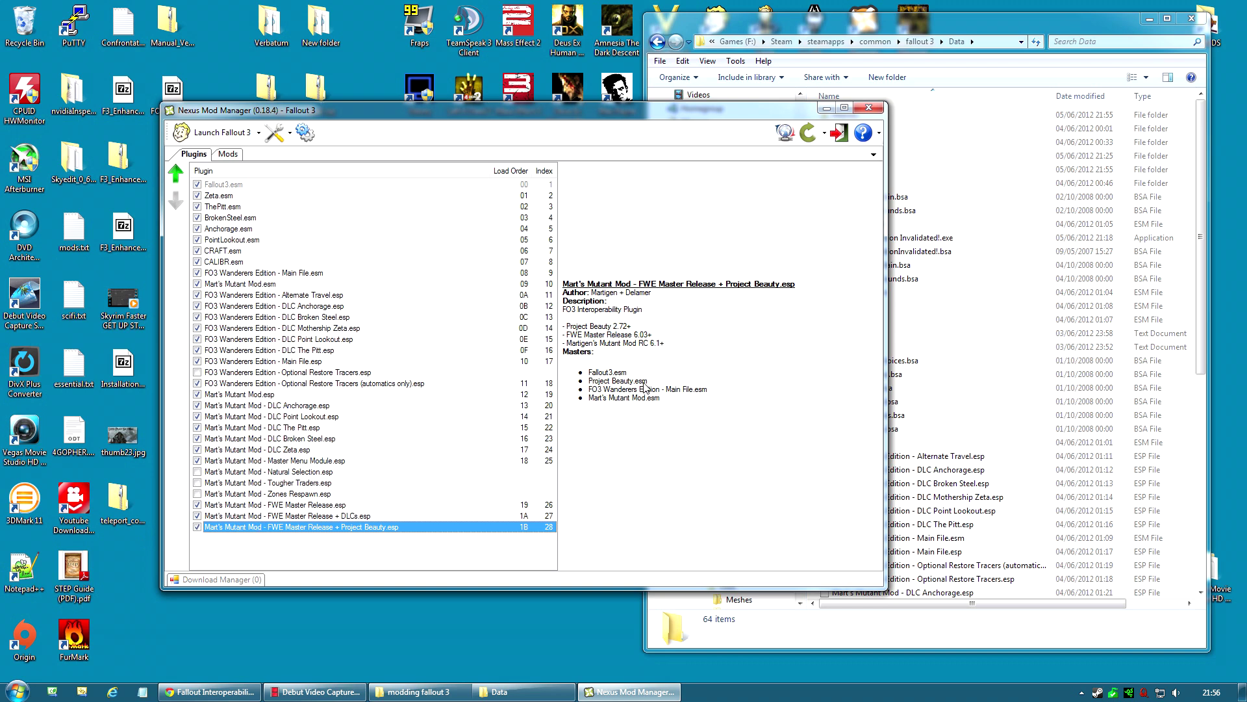
{"action": "left_click", "coordinate": [197, 527]}
- Compare the two remaining FWE Master Release patches and disable Mart's Mutant Mod - FWE Master Release.esp, keeping the + DLCs version enabled
{"action": "left_click", "coordinate": [308, 505]}
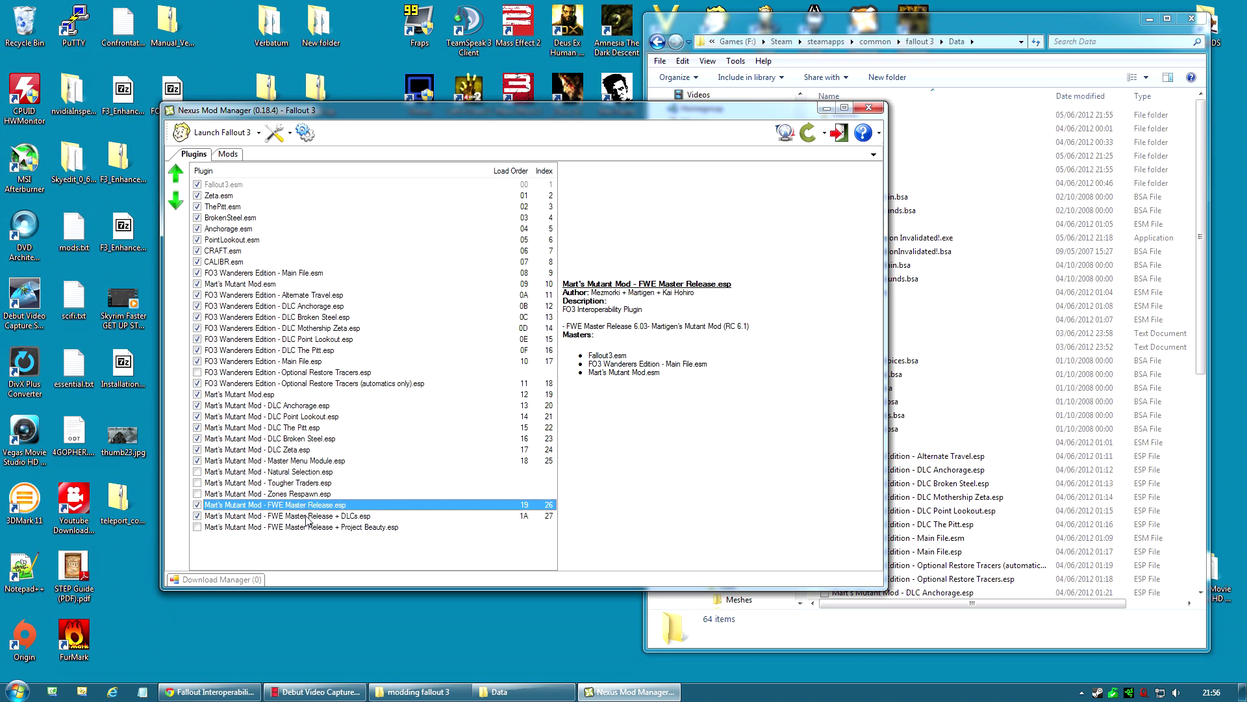
{"action": "left_click", "coordinate": [306, 516]}
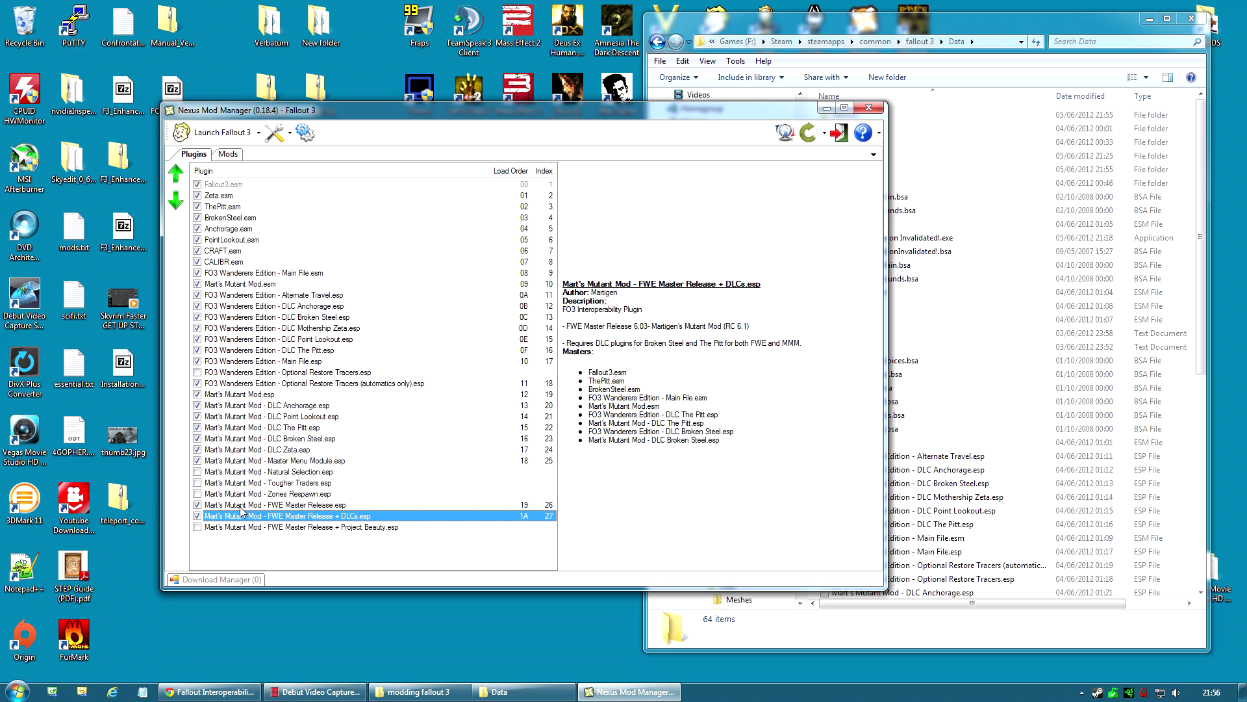
{"action": "left_click", "coordinate": [303, 507]}
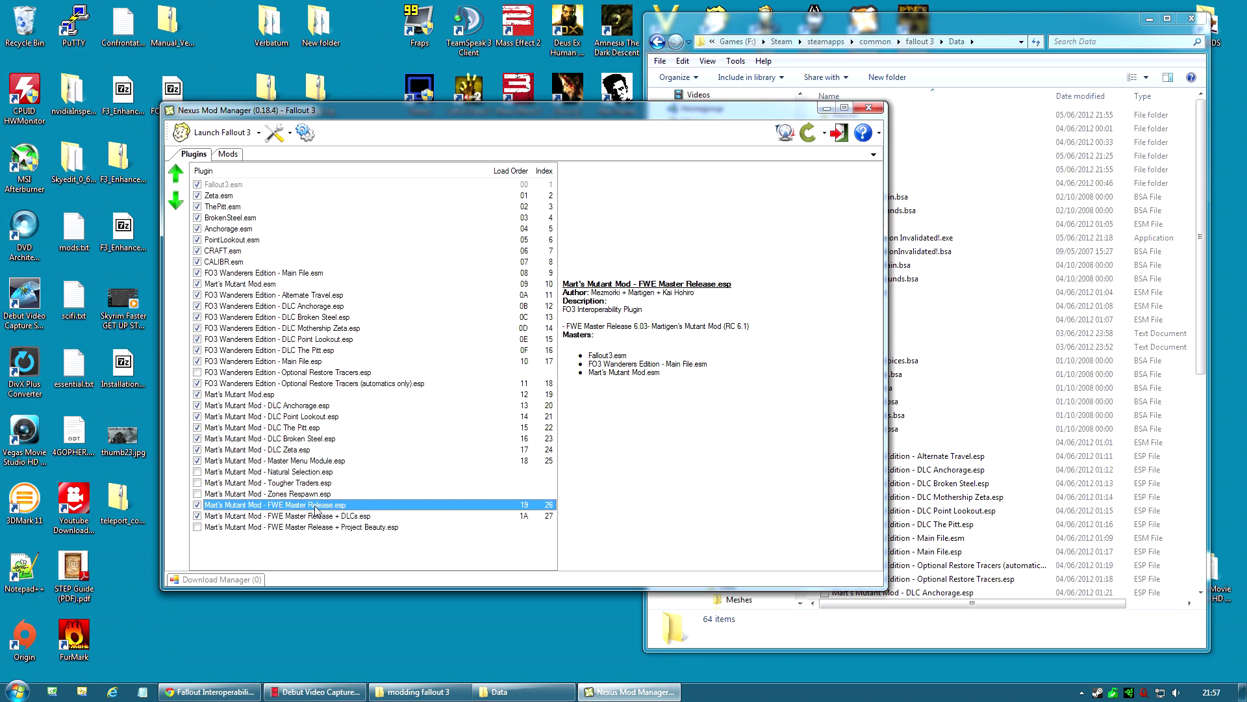
{"action": "left_click", "coordinate": [308, 516]}
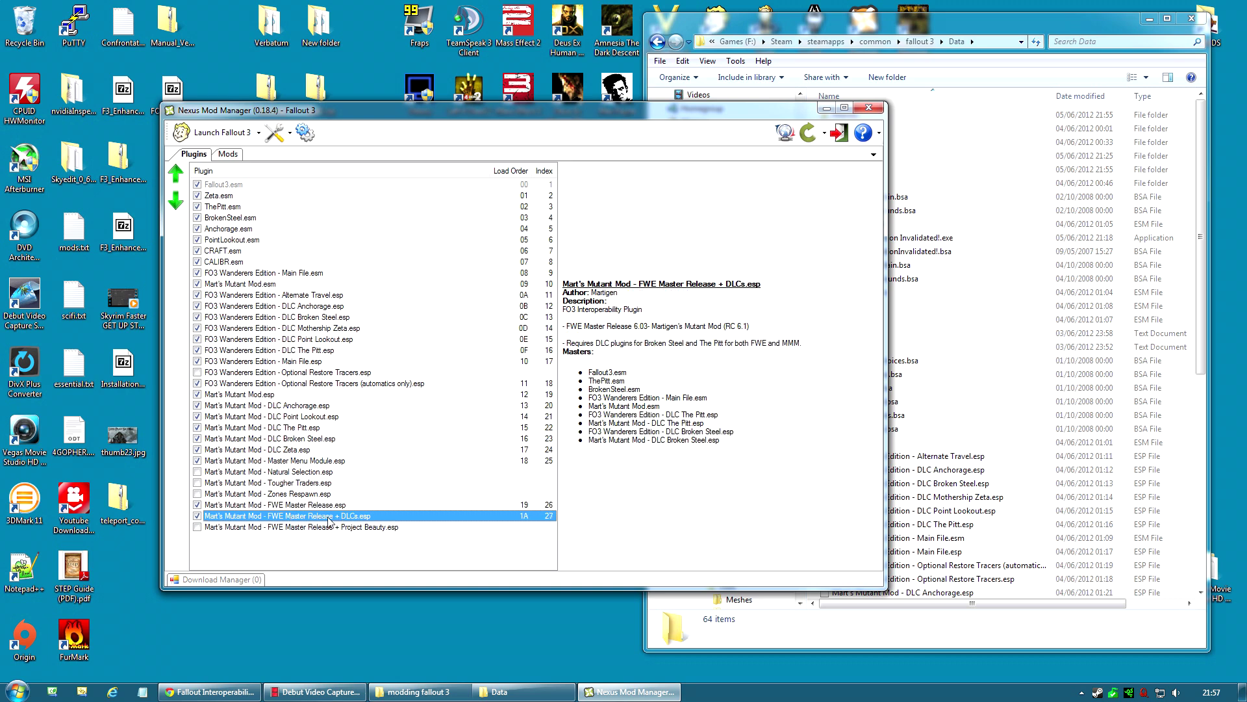
{"action": "left_click", "coordinate": [197, 504]}
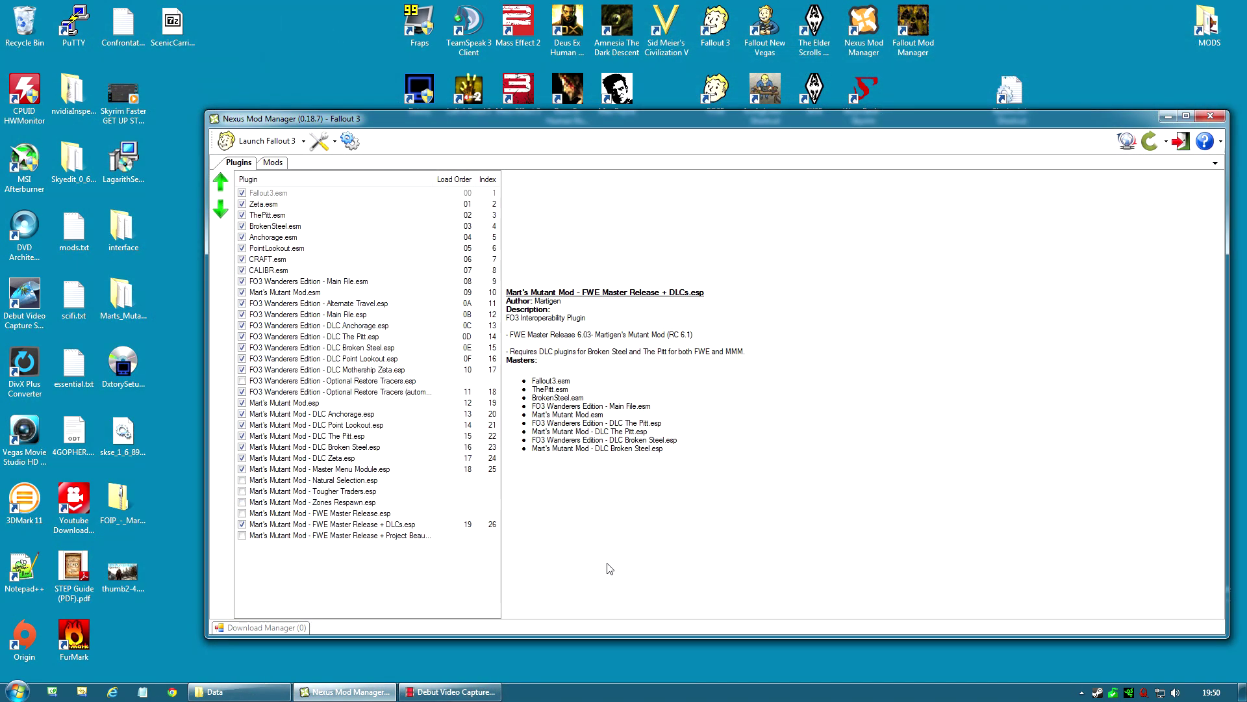
- Review the details of the Master Menu Module, FWE Master Release + DLCs and FWE Master Release plugins
{"action": "left_click", "coordinate": [347, 469]}
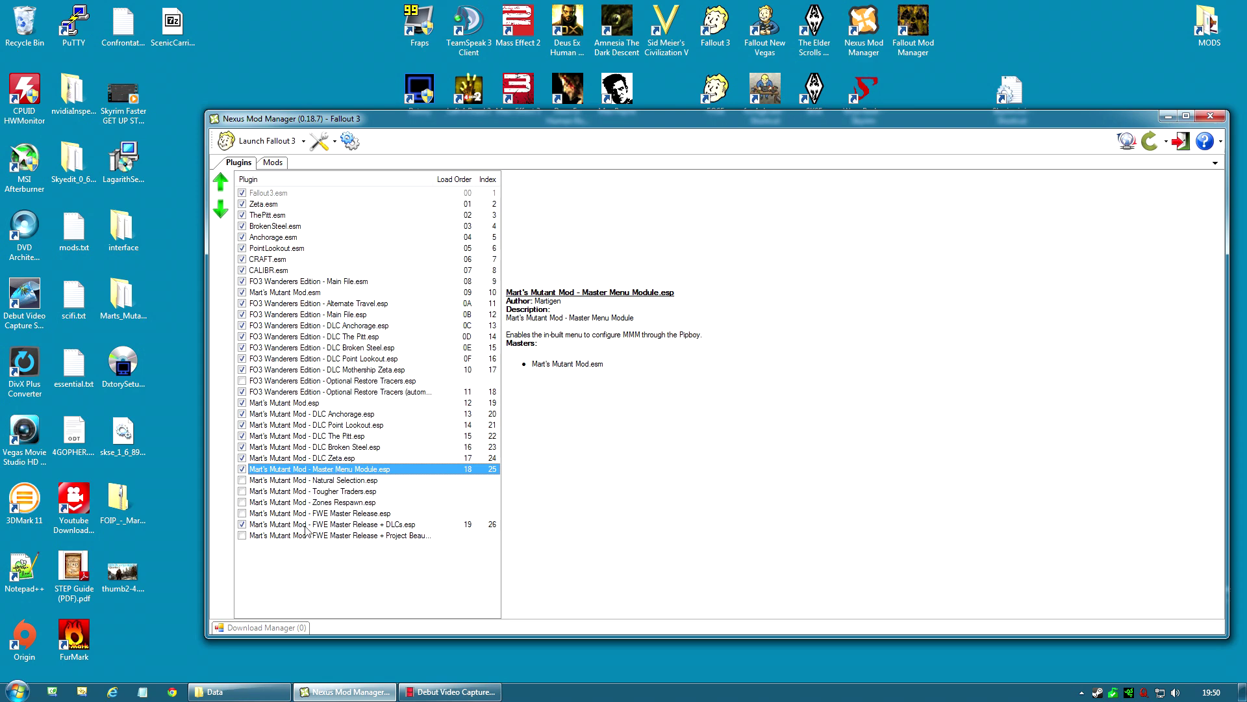
{"action": "left_click", "coordinate": [333, 526]}
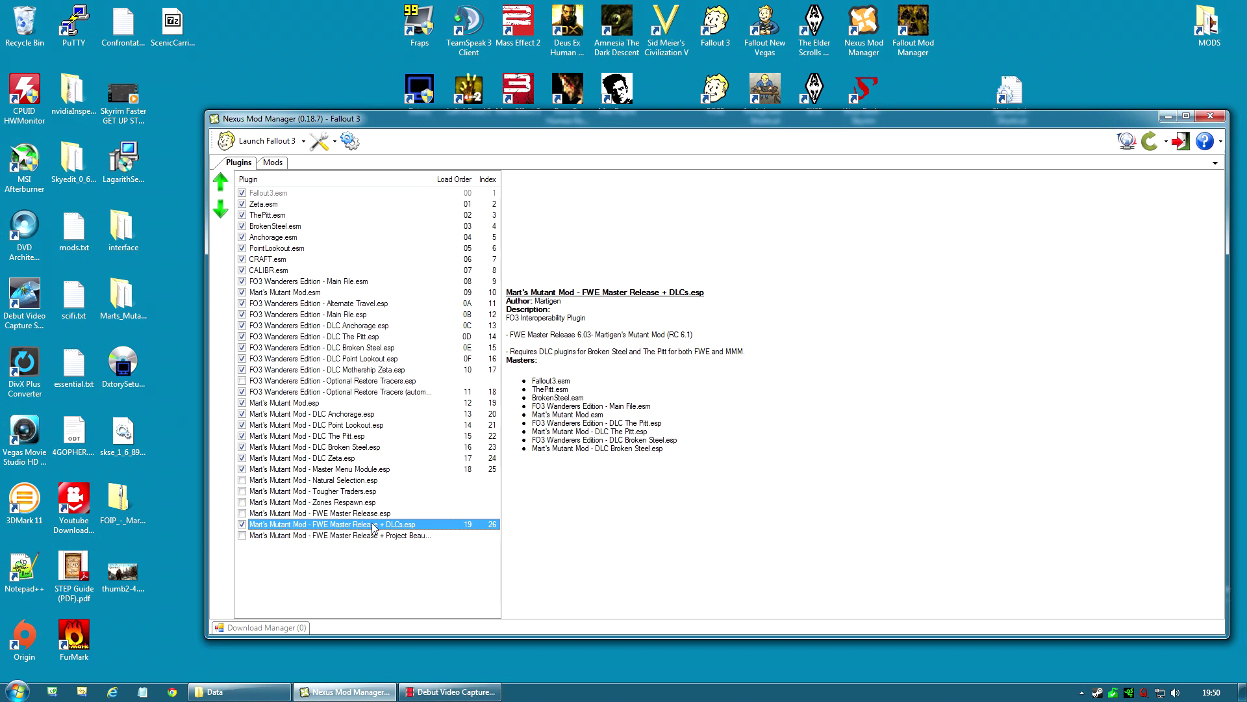
{"action": "left_click", "coordinate": [350, 515]}
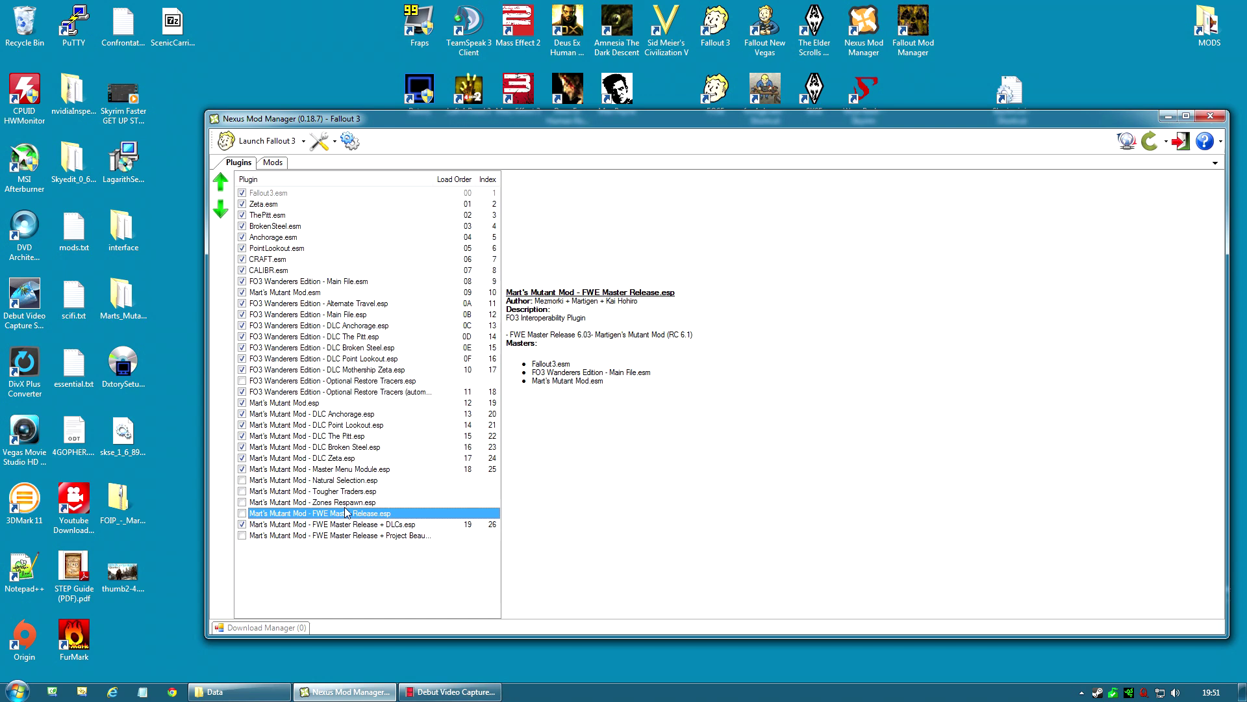
{"action": "left_click", "coordinate": [333, 469]}
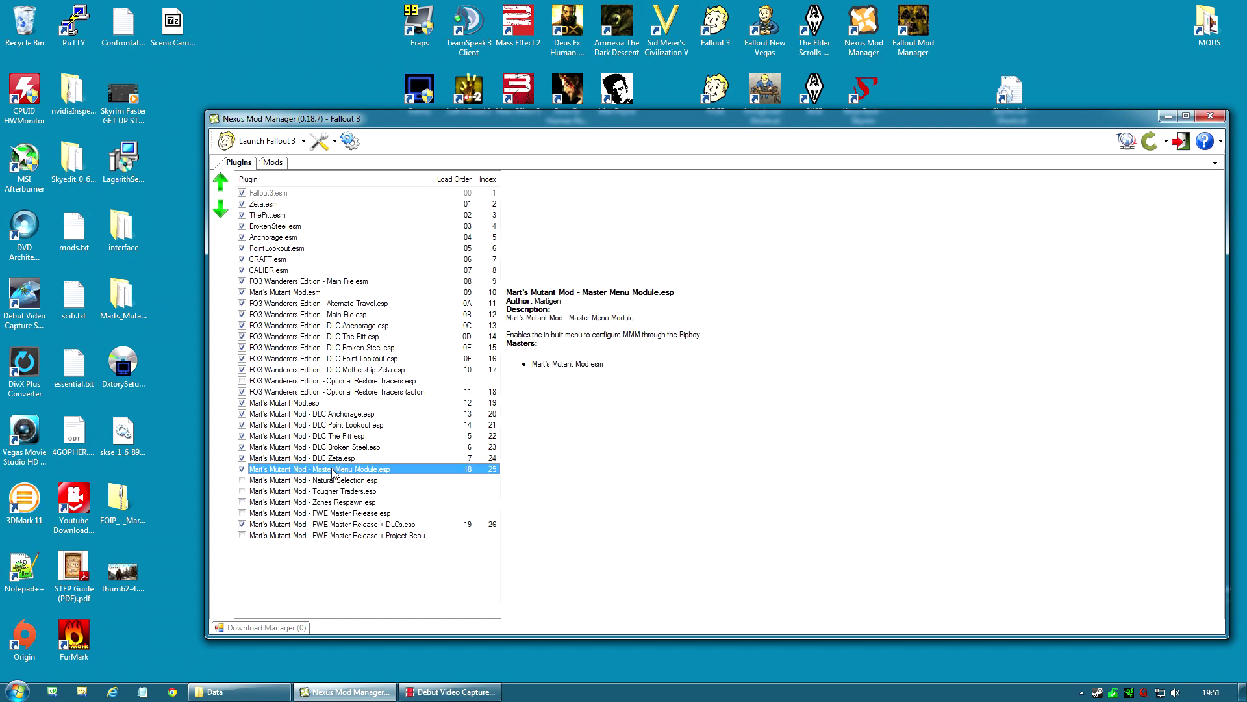
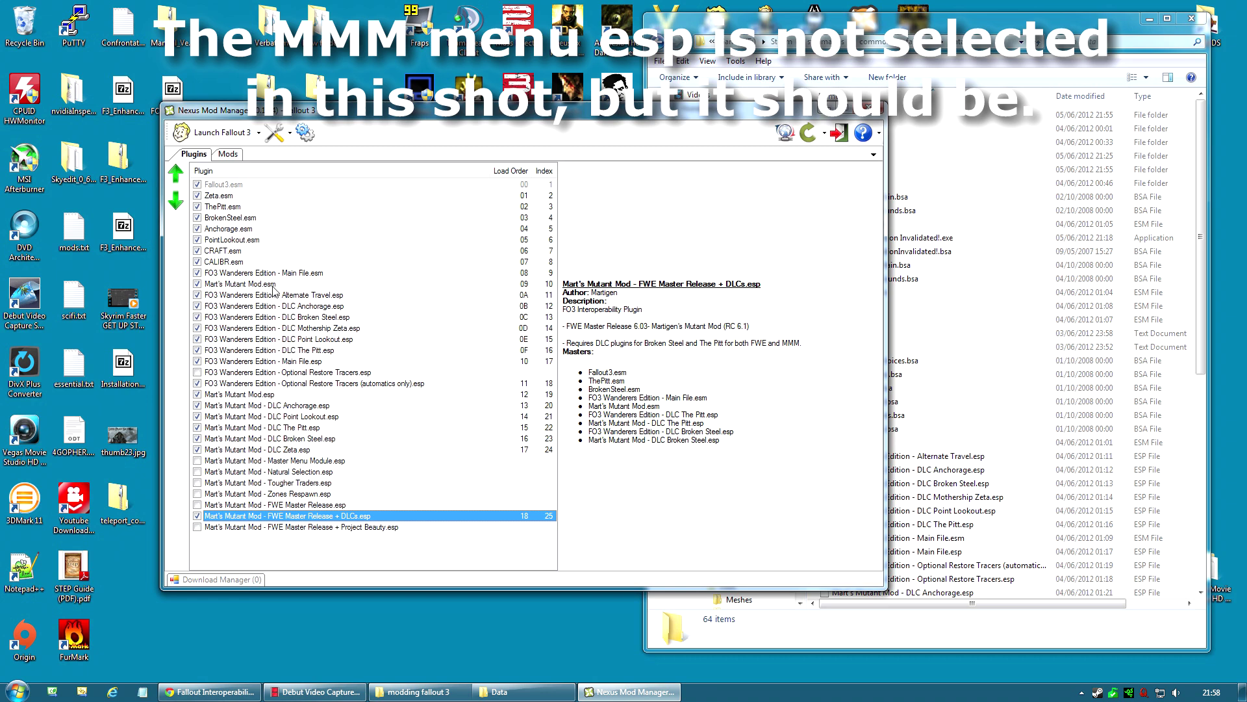
- Try placing Mart's Mutant Mod.esm below FO3 Wanderers Edition - Alternate Travel.esp and return it above that plugin
{"action": "mouse_move", "coordinate": [250, 284]}
{"action": "left_mouse_down"}
{"action": "mouse_move", "coordinate": [278, 560]}
{"action": "mouse_move", "coordinate": [262, 287]}
{"action": "mouse_move", "coordinate": [286, 523]}
{"action": "mouse_move", "coordinate": [286, 473]}
{"action": "mouse_move", "coordinate": [299, 477]}
{"action": "mouse_move", "coordinate": [255, 324]}
{"action": "mouse_move", "coordinate": [263, 286]}
{"action": "mouse_move", "coordinate": [317, 286]}
{"action": "mouse_move", "coordinate": [268, 287]}
{"action": "mouse_move", "coordinate": [274, 327]}
{"action": "mouse_move", "coordinate": [262, 284]}
{"action": "mouse_move", "coordinate": [268, 300]}
{"action": "left_mouse_up"}
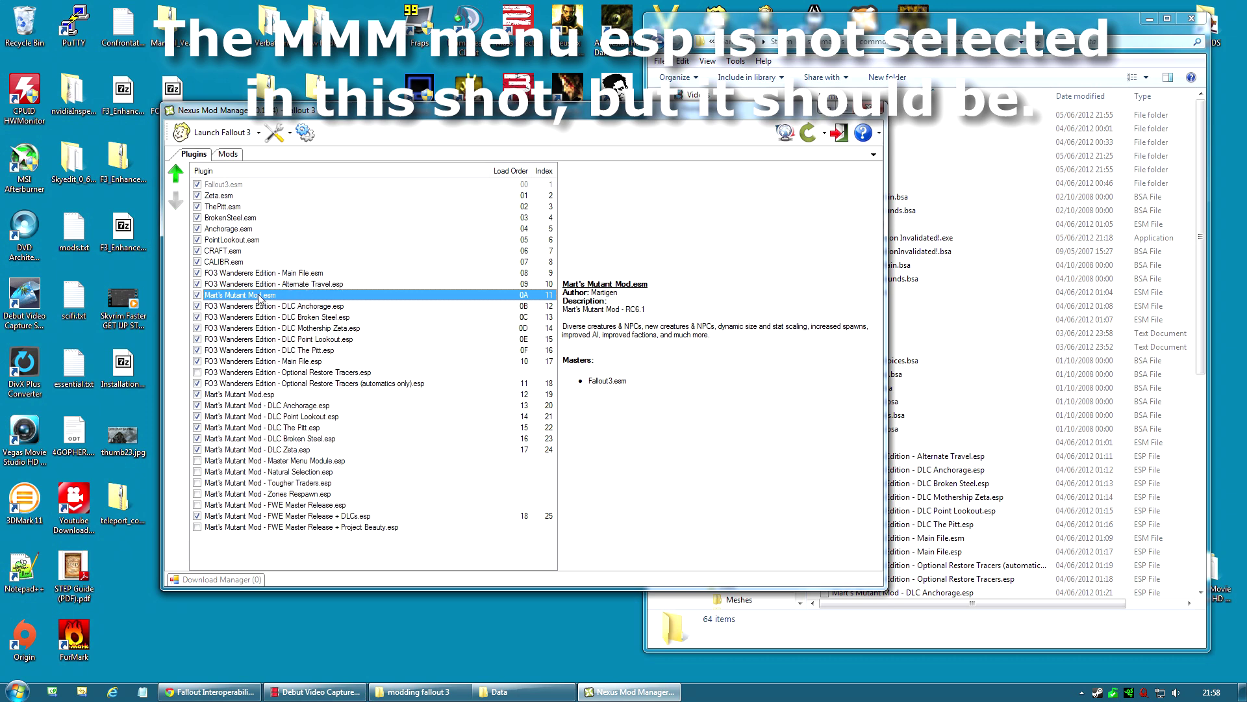
{"action": "left_click", "coordinate": [314, 286]}
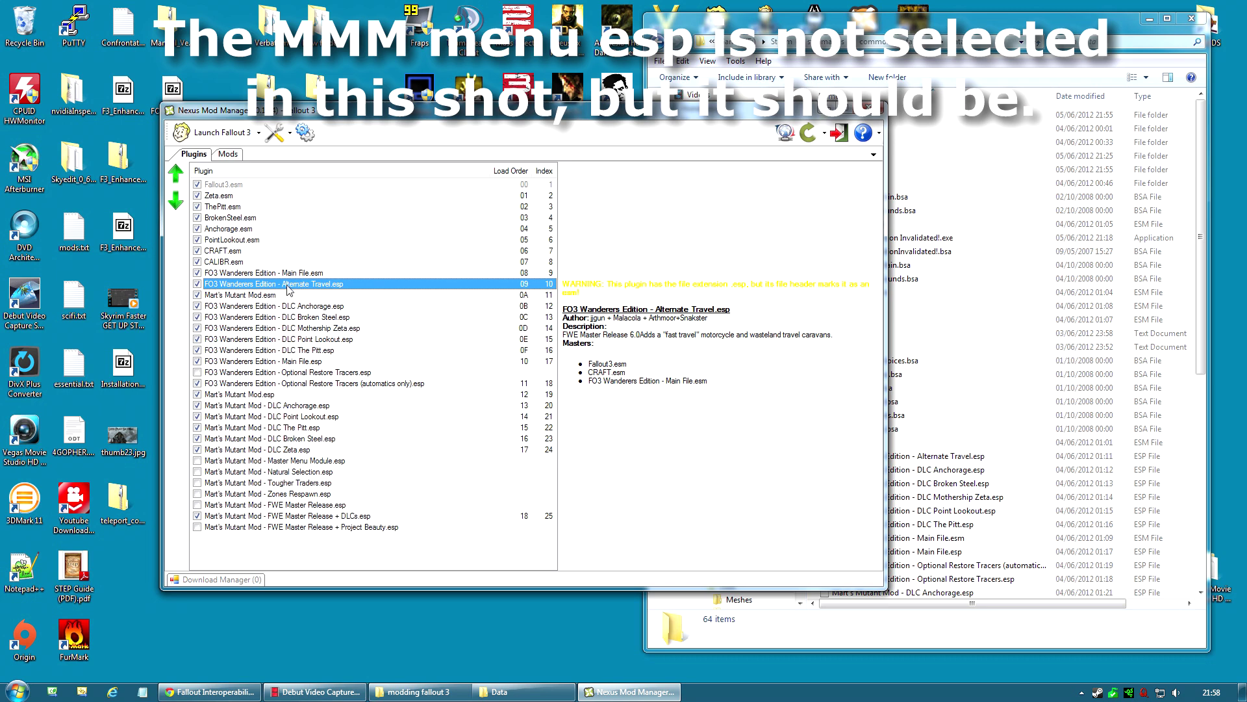
{"action": "left_click", "coordinate": [258, 295]}
{"action": "left_click_drag", "start_coordinate": [258, 295], "coordinate": [258, 281]}
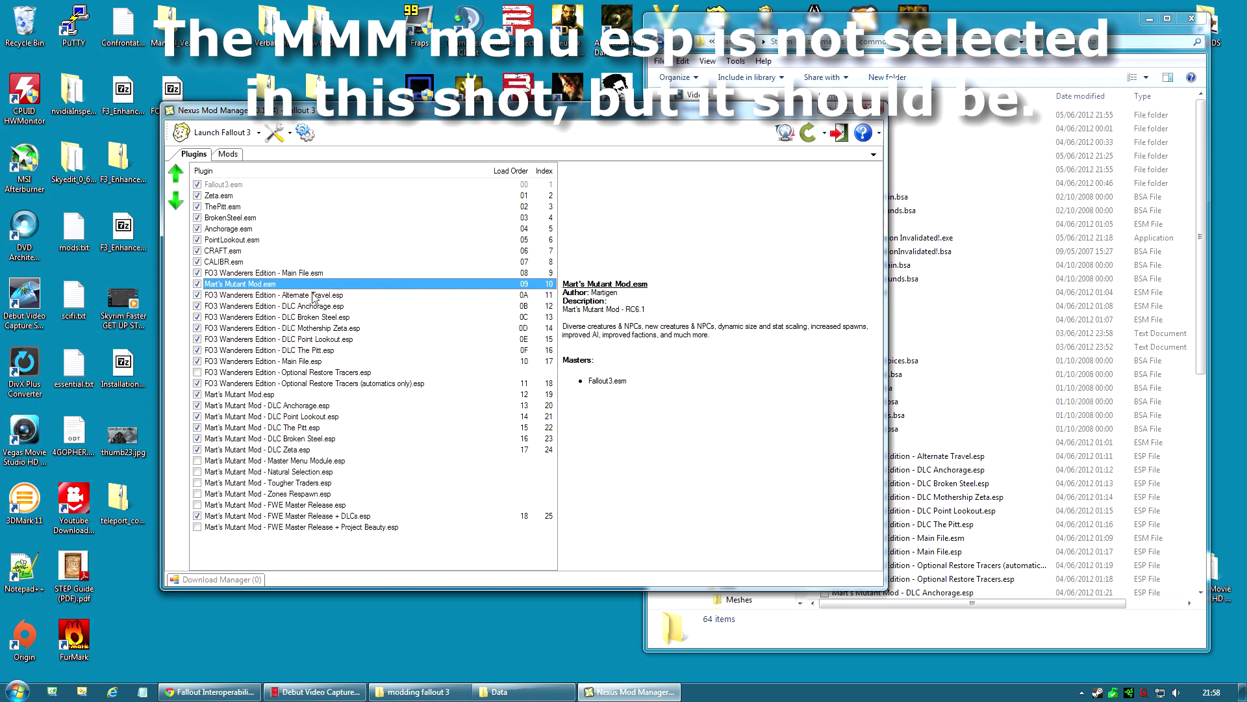
{"action": "left_click", "coordinate": [342, 296]}
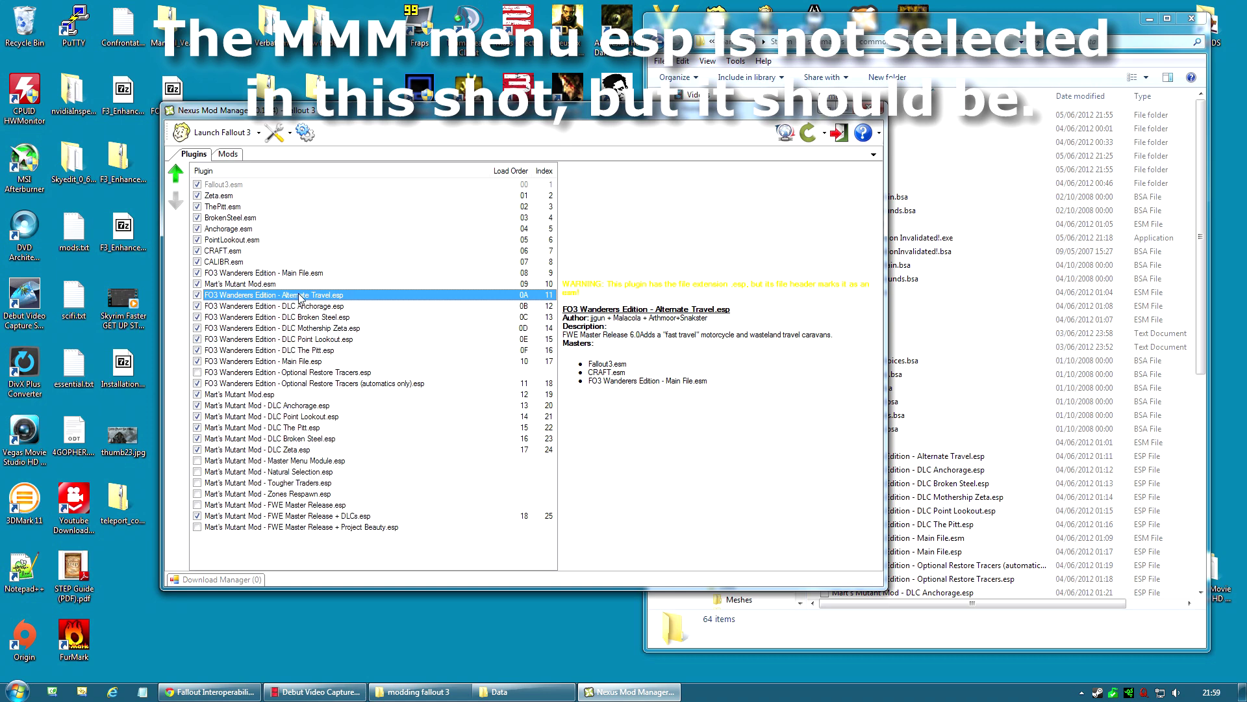
{"action": "left_click", "coordinate": [239, 284]}
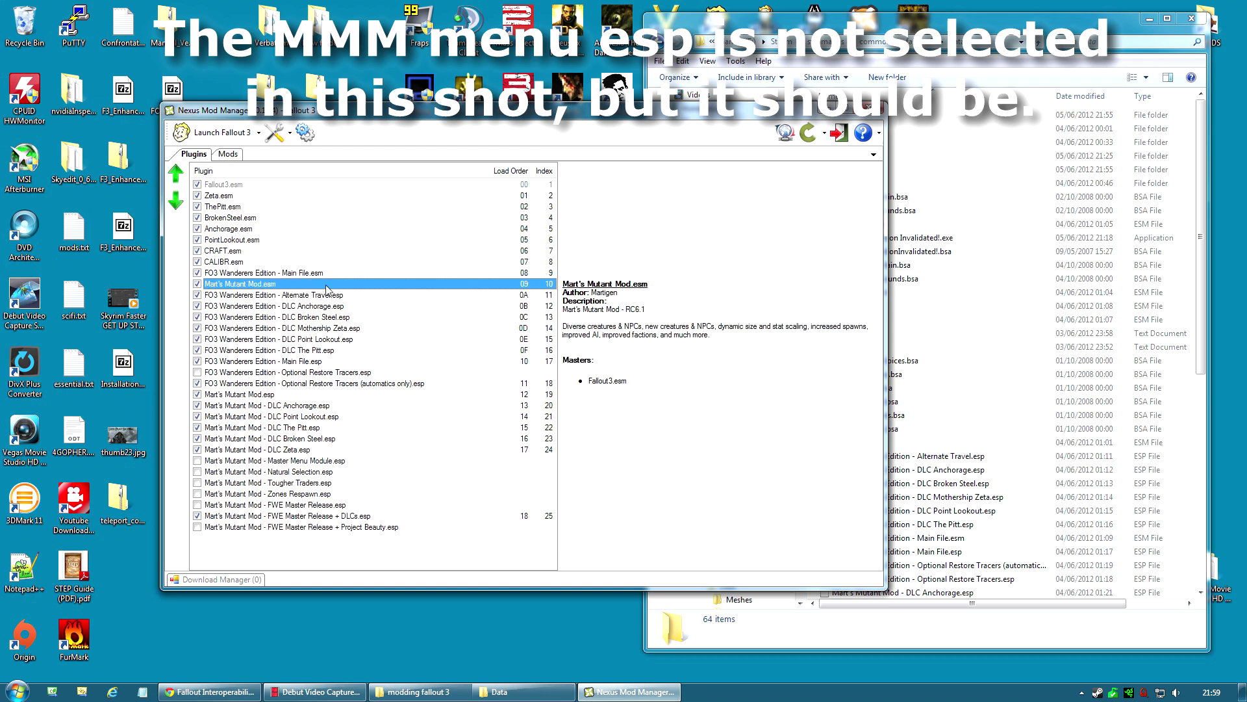
- Open the FOIP page in Chrome beside the plugin list and compare its FWE Master Release recommended load order with the installed plugins
{"action": "left_click", "coordinate": [298, 350]}
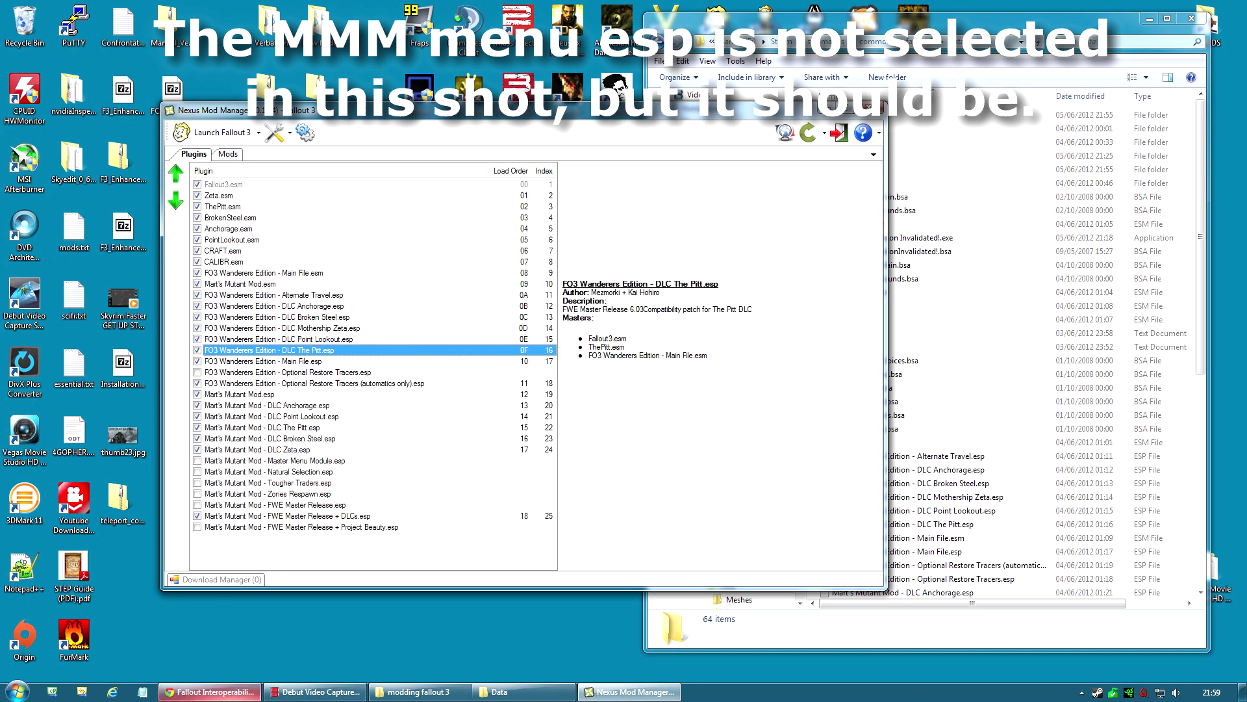
{"action": "mouse_move", "coordinate": [229, 696]}
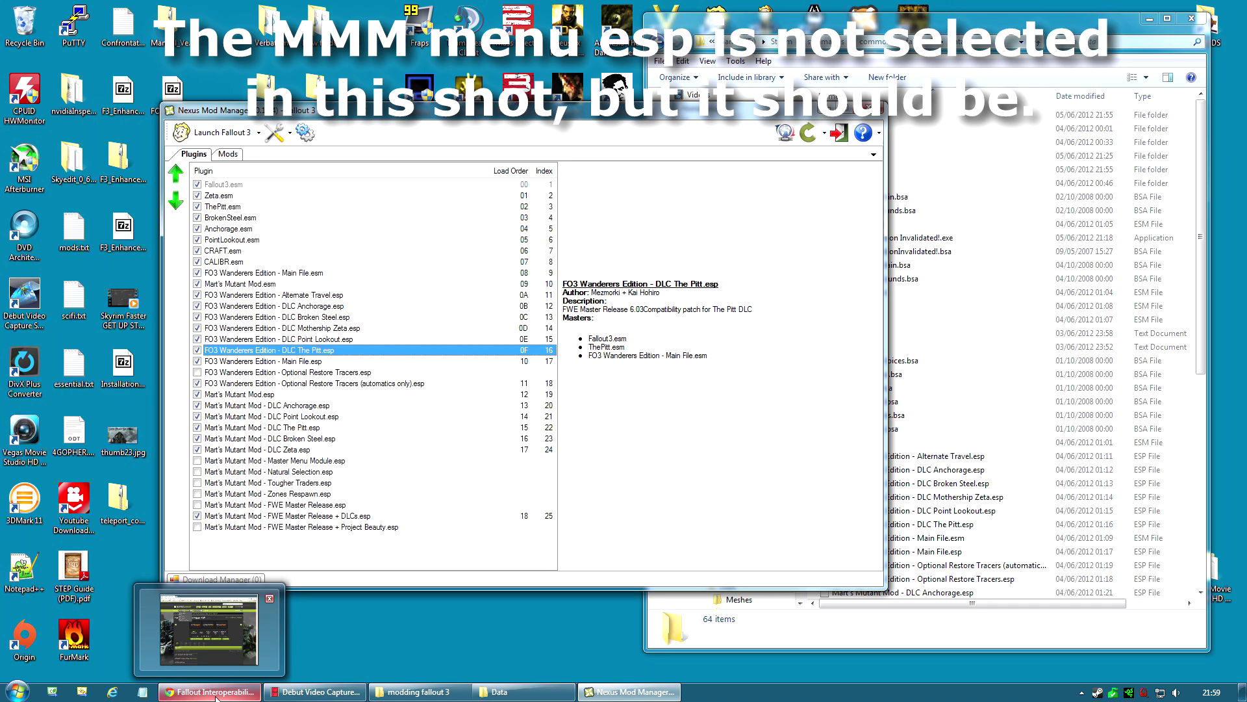
{"action": "left_click", "coordinate": [217, 696]}
{"action": "left_click_drag", "start_coordinate": [401, 61], "coordinate": [795, 34]}
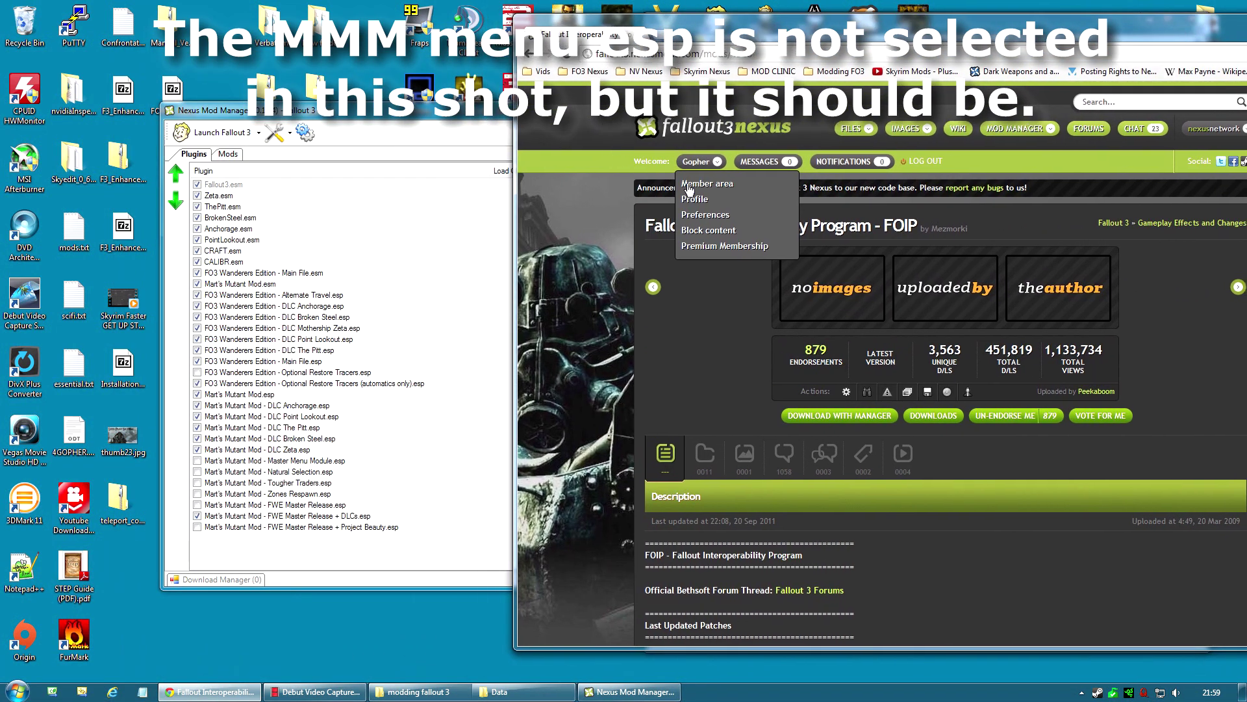
{"action": "scroll", "coordinate": [590, 336], "scroll_direction": "down", "scroll_amount": 20}
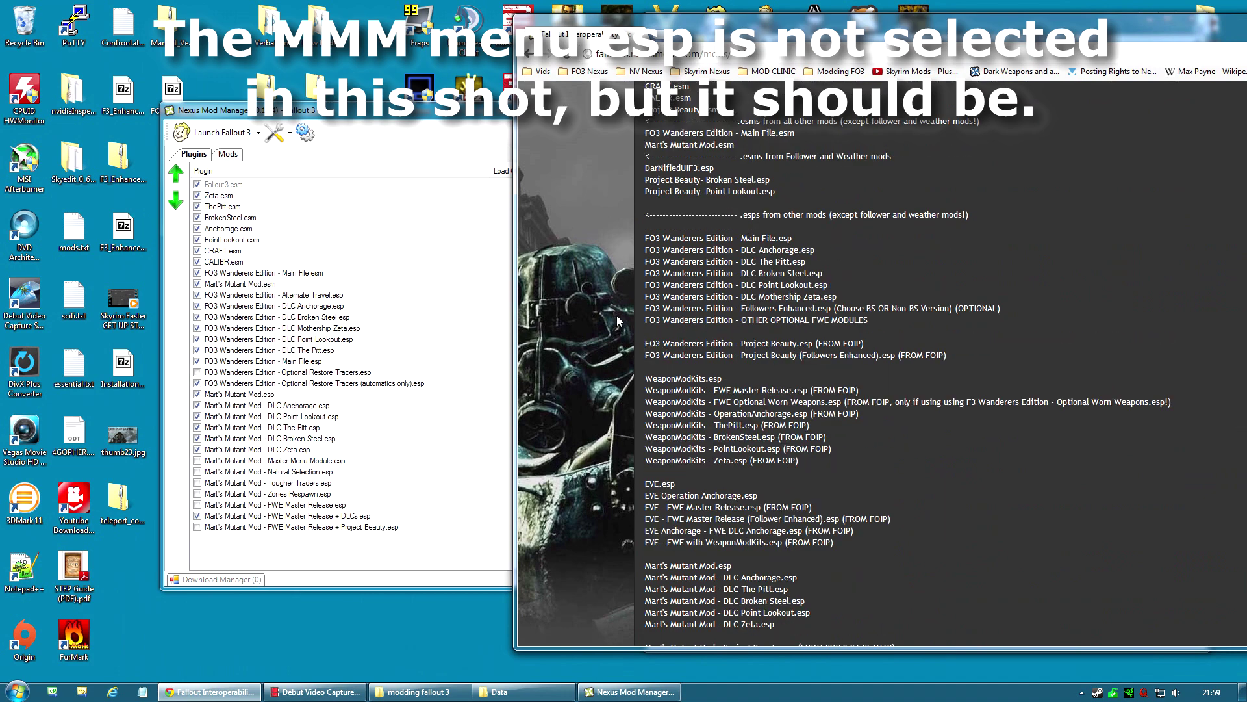
{"action": "scroll", "coordinate": [617, 306], "scroll_direction": "up", "scroll_amount": 1}
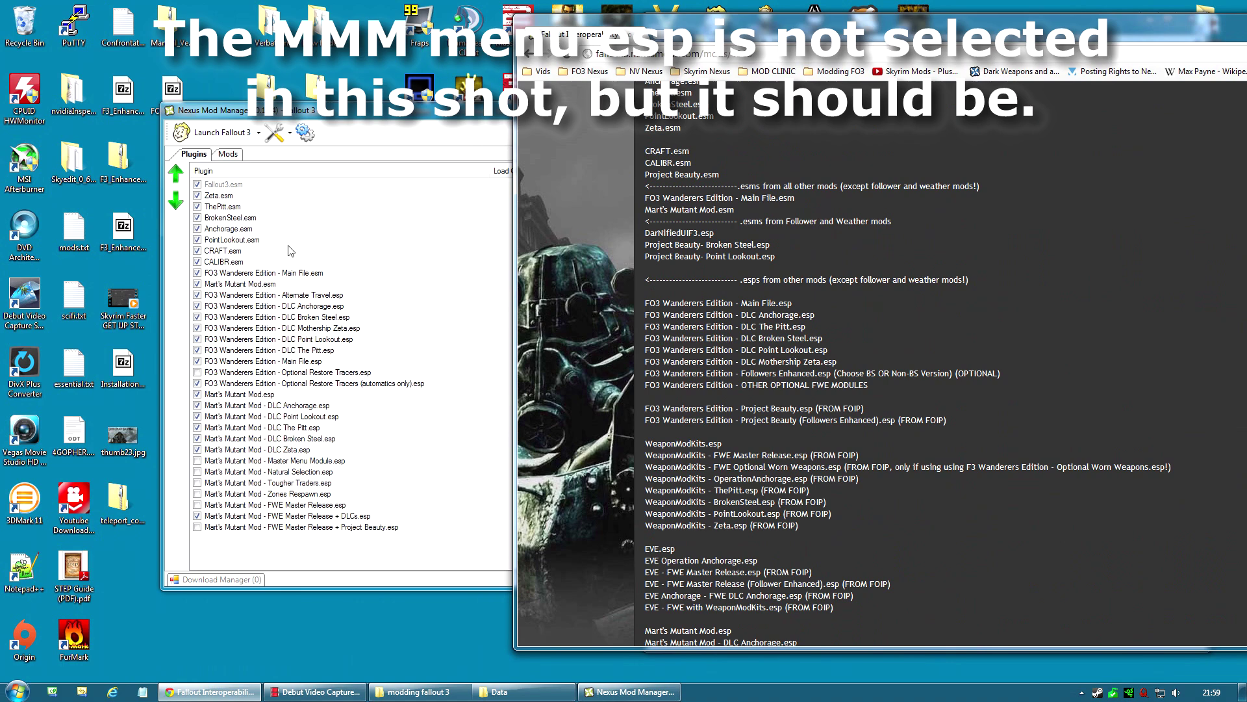
{"action": "scroll", "coordinate": [622, 238], "scroll_direction": "up", "scroll_amount": 2}
{"action": "left_click_drag", "start_coordinate": [687, 256], "coordinate": [646, 200]}
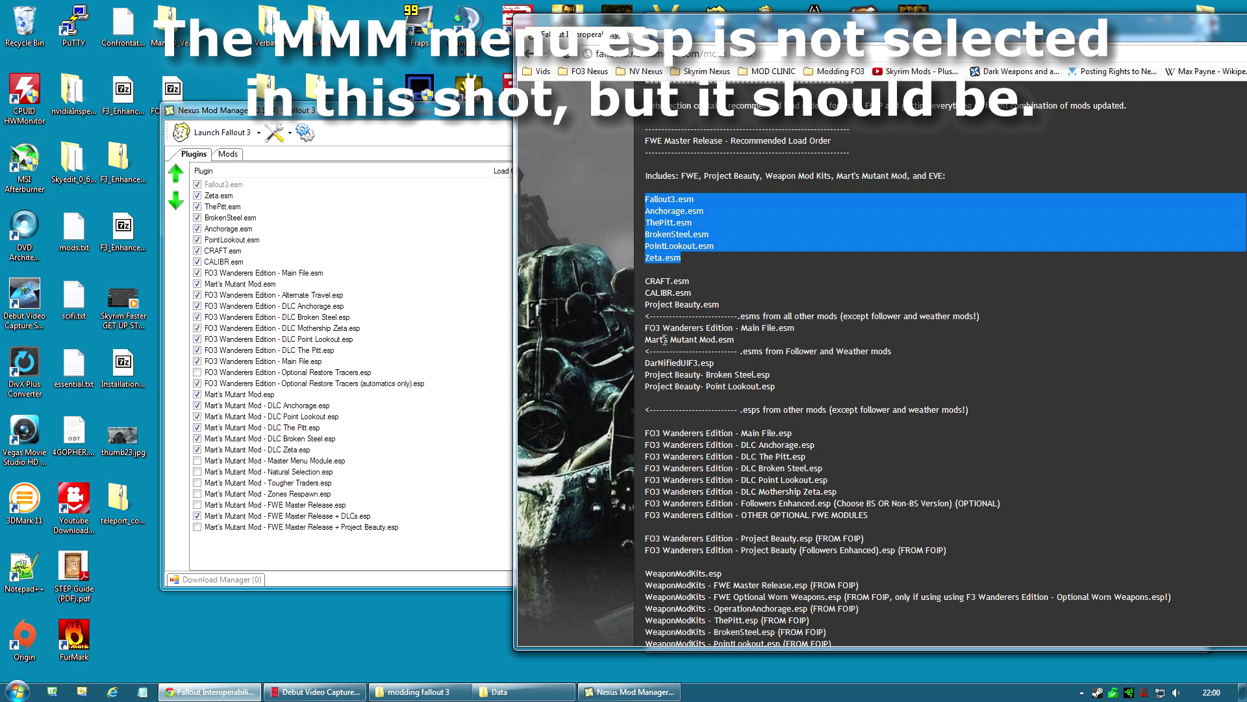
{"action": "left_click", "coordinate": [227, 273]}
{"action": "left_click", "coordinate": [227, 284]}
{"action": "left_click", "coordinate": [1056, 246]}
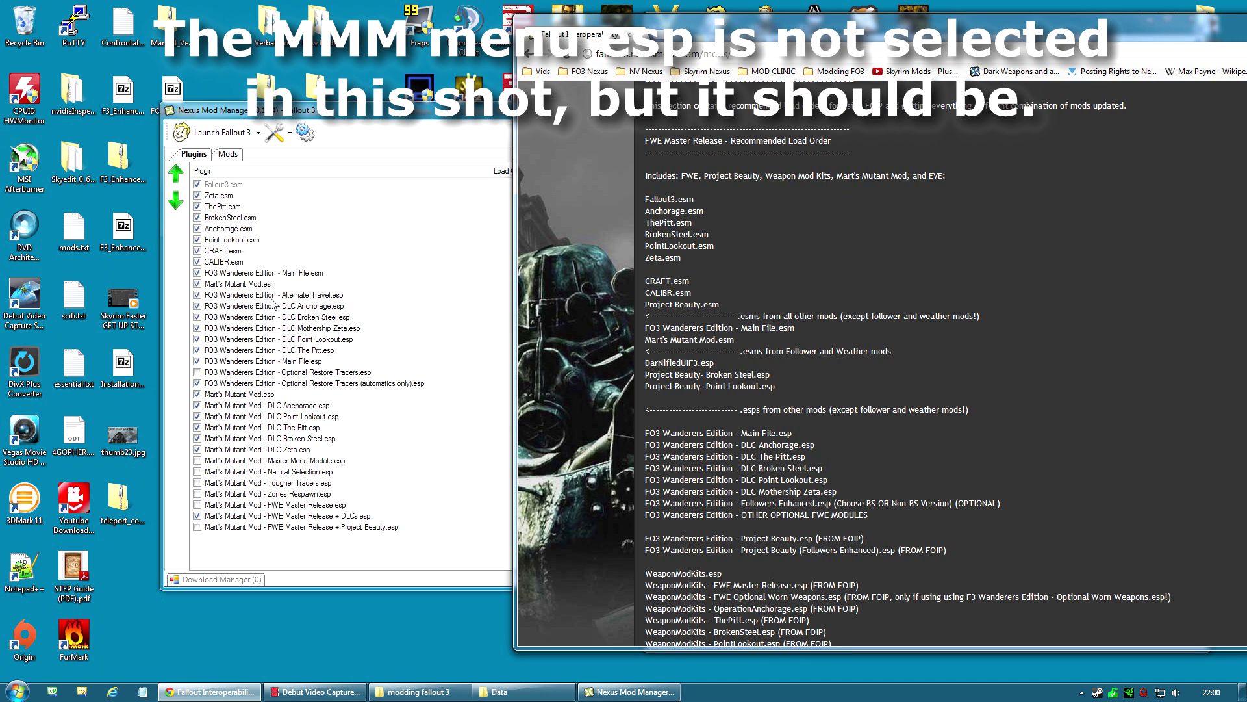
- Move FO3 Wanderers Edition - Main File.esp directly below FO3 Wanderers Edition - Alternate Travel.esp in the plugin list
{"action": "left_click_drag", "start_coordinate": [300, 361], "coordinate": [286, 292]}
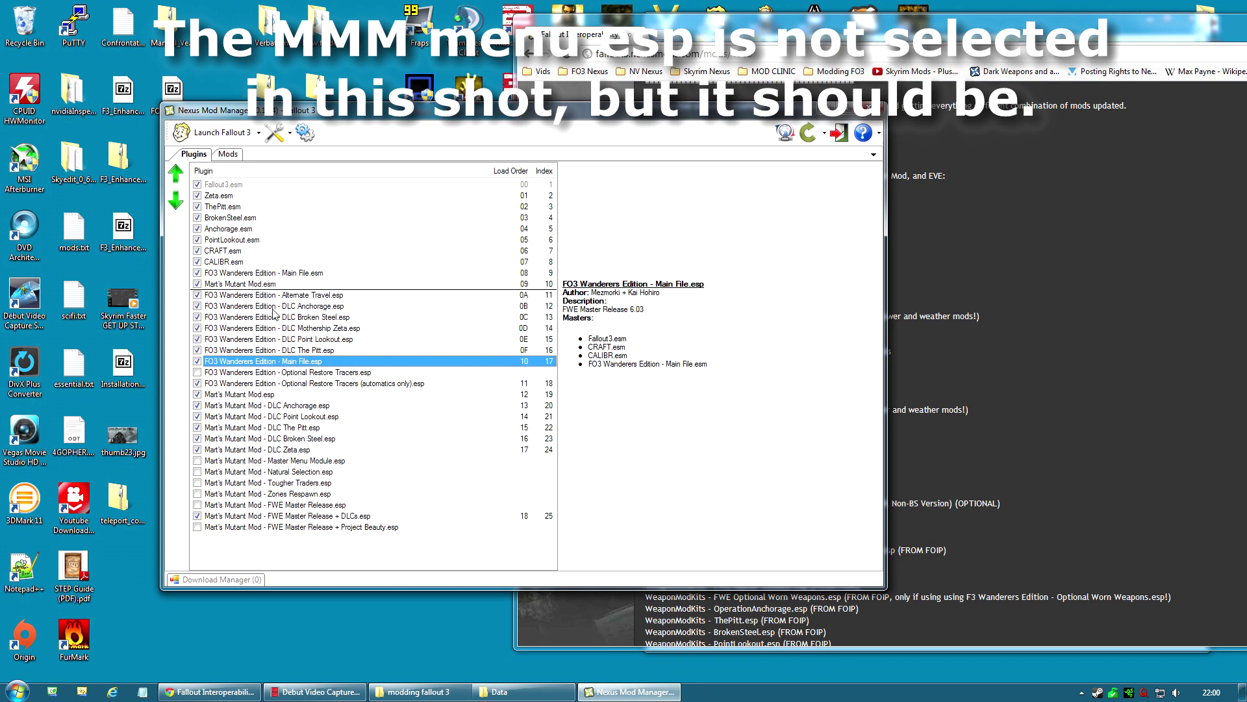
{"action": "left_click_drag", "start_coordinate": [319, 362], "coordinate": [316, 305]}
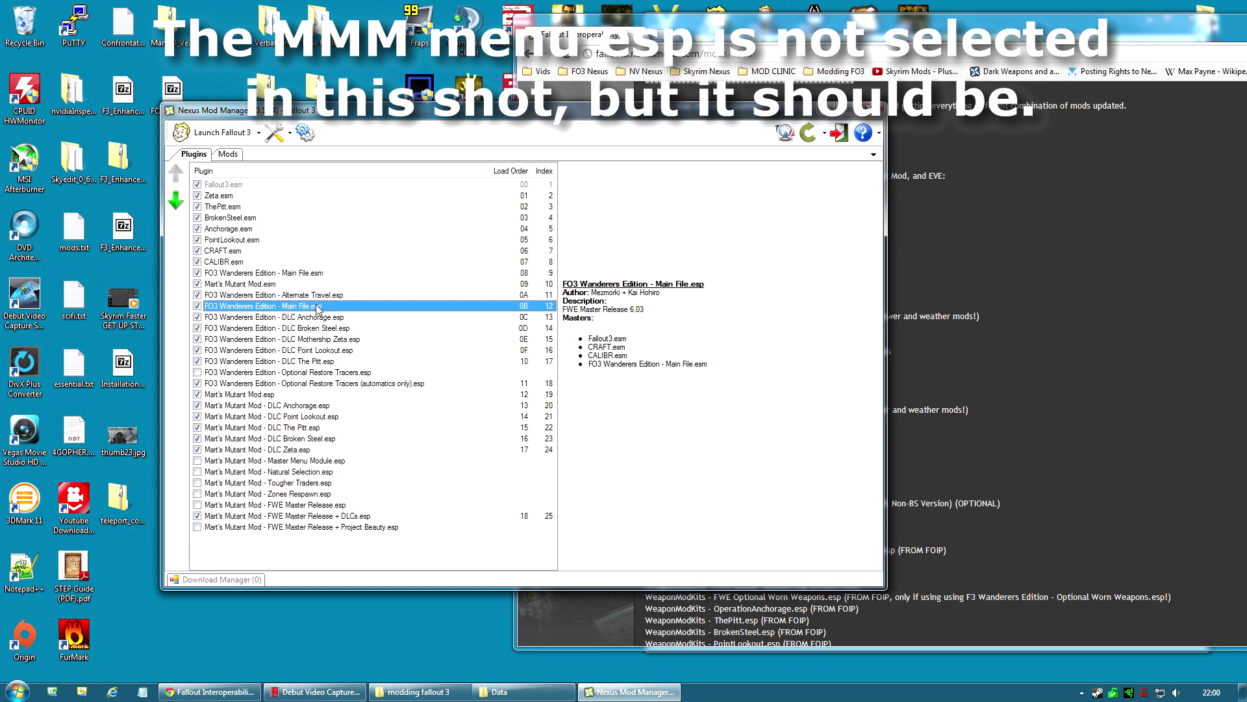
{"action": "left_click", "coordinate": [311, 298]}
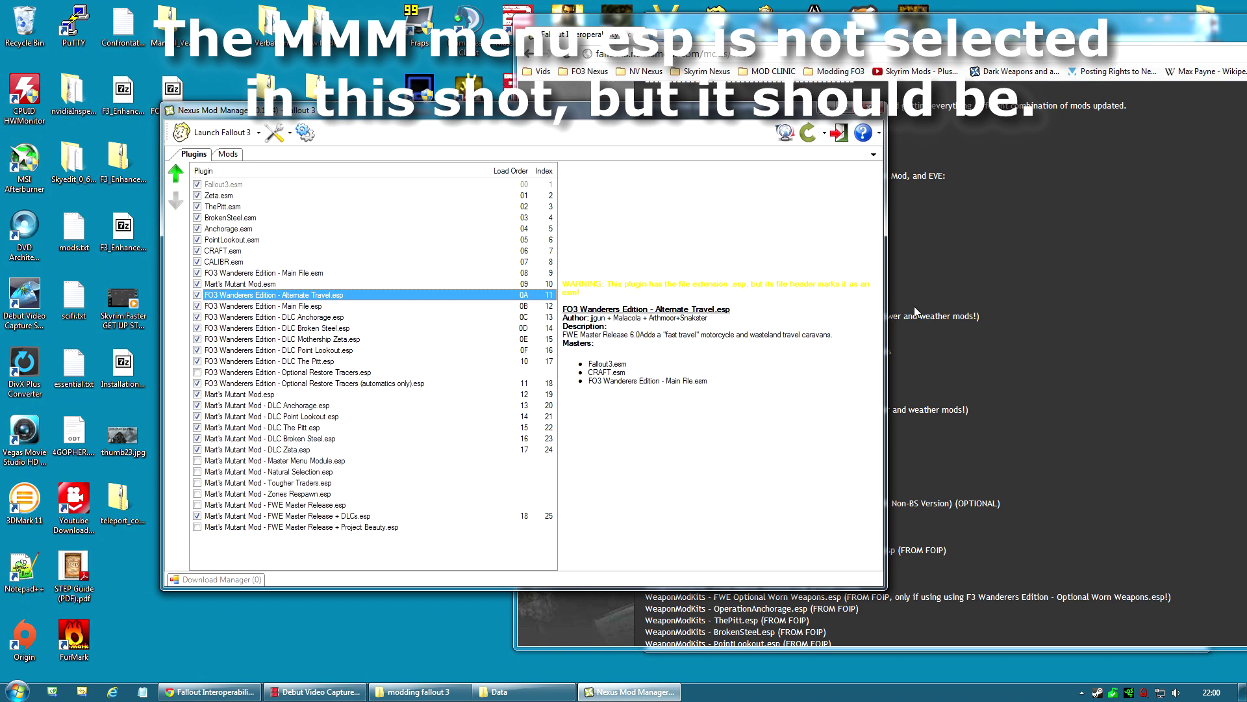
- Reorder the FO3 Wanderers Edition DLC plugins as Anchorage, The Pitt, Broken Steel, Point Lookout, Mothership Zeta, following the FOIP list
{"action": "left_click", "coordinate": [1072, 319]}
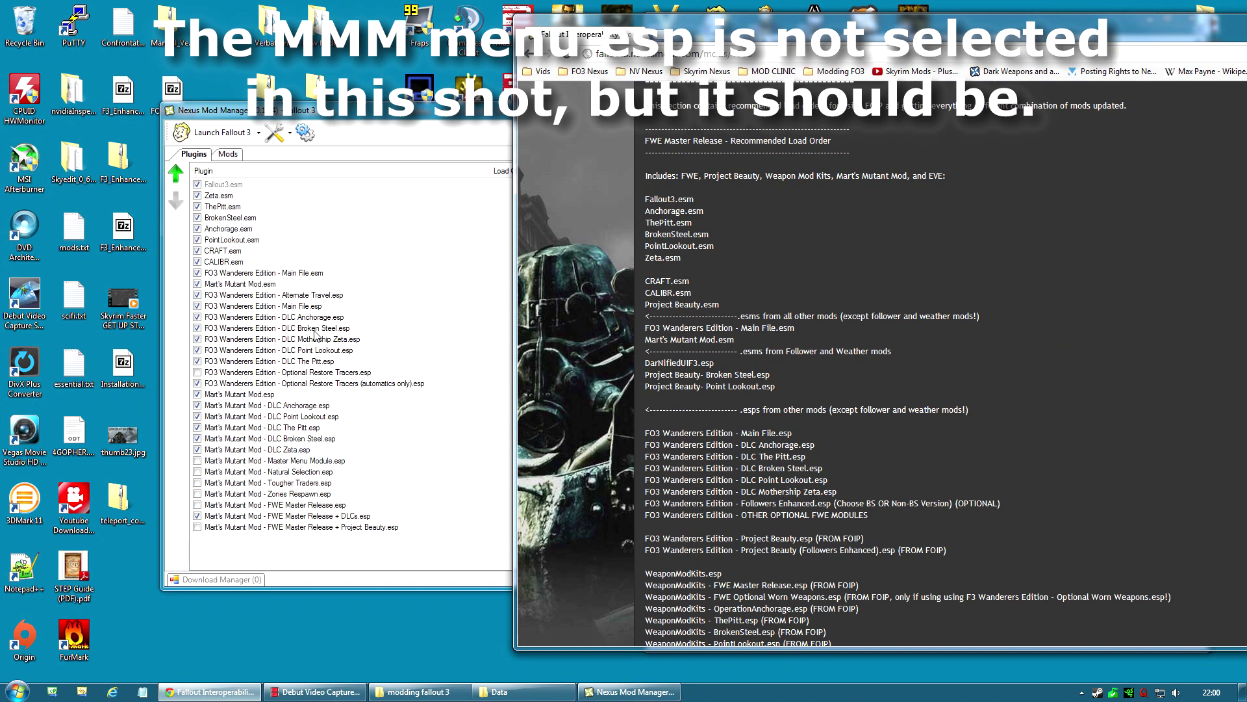
{"action": "left_click_drag", "start_coordinate": [317, 361], "coordinate": [318, 324]}
{"action": "left_click", "coordinate": [1041, 334]}
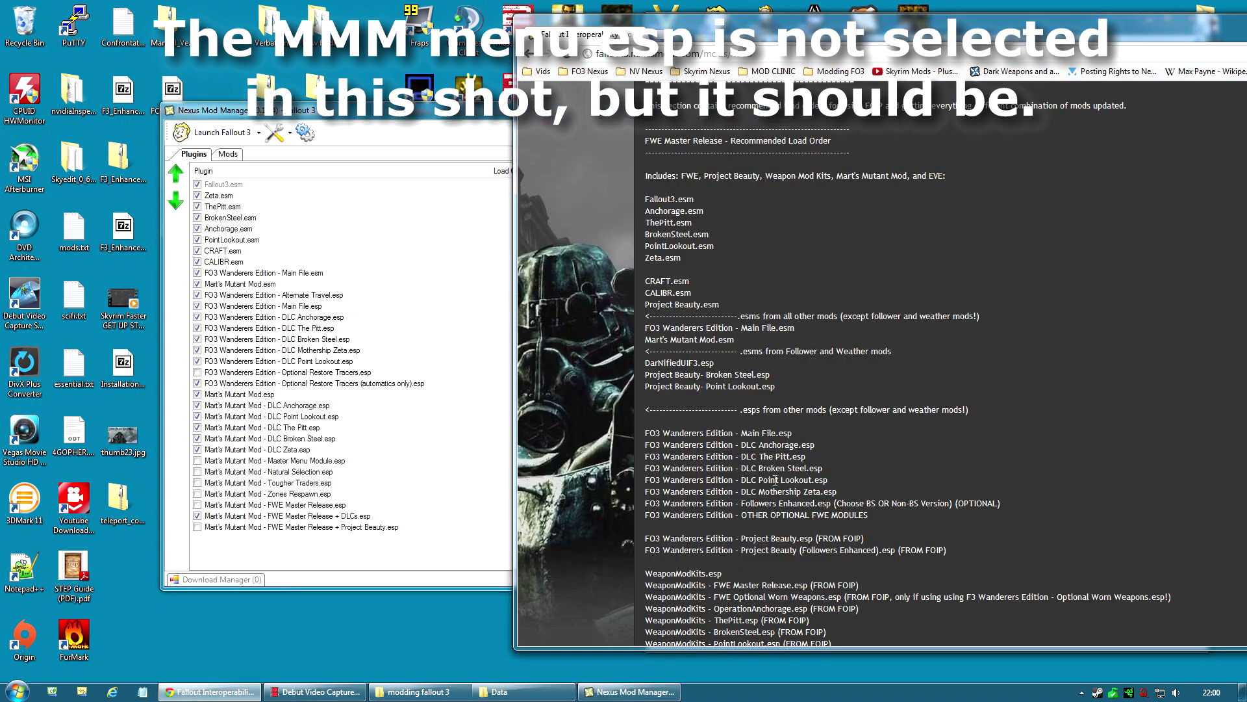
{"action": "left_click_drag", "start_coordinate": [319, 350], "coordinate": [343, 359]}
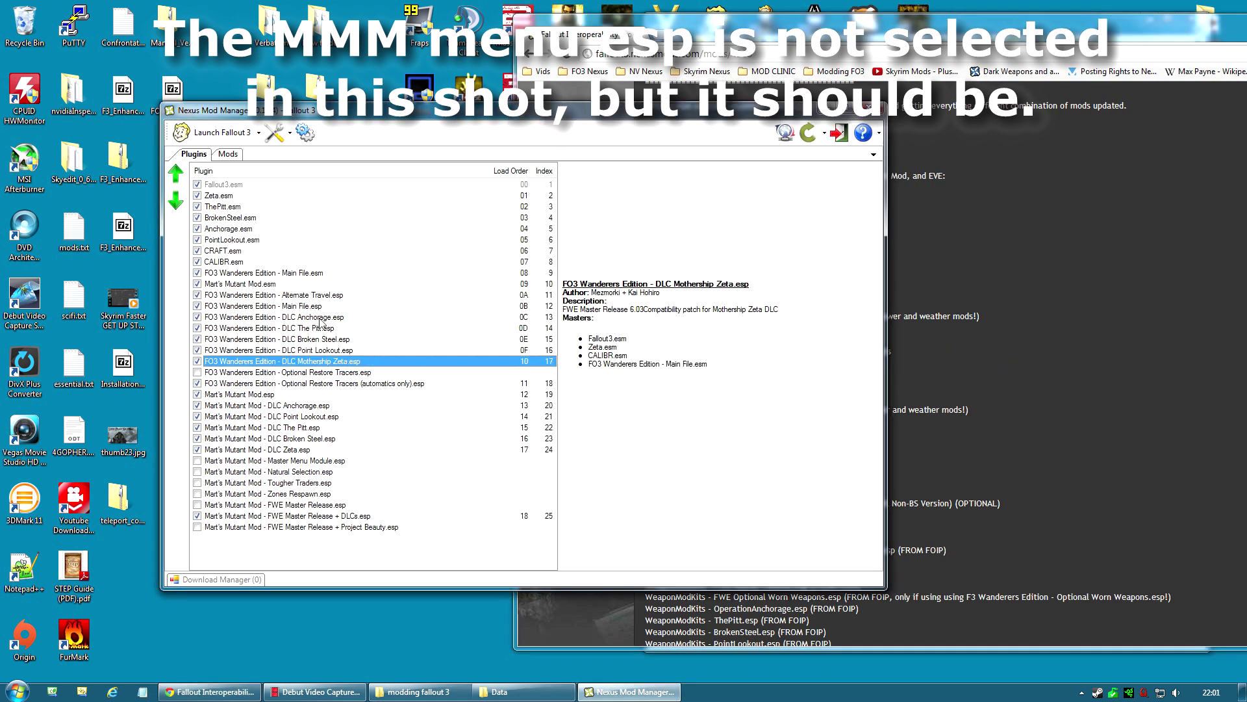
- Check the FOIP list and move FO3 Wanderers Edition - Optional Restore Tracers (automatics only).esp above Optional Restore Tracers.esp
{"action": "left_click", "coordinate": [1024, 391]}
{"action": "scroll", "coordinate": [1037, 417], "scroll_direction": "down", "scroll_amount": 1}
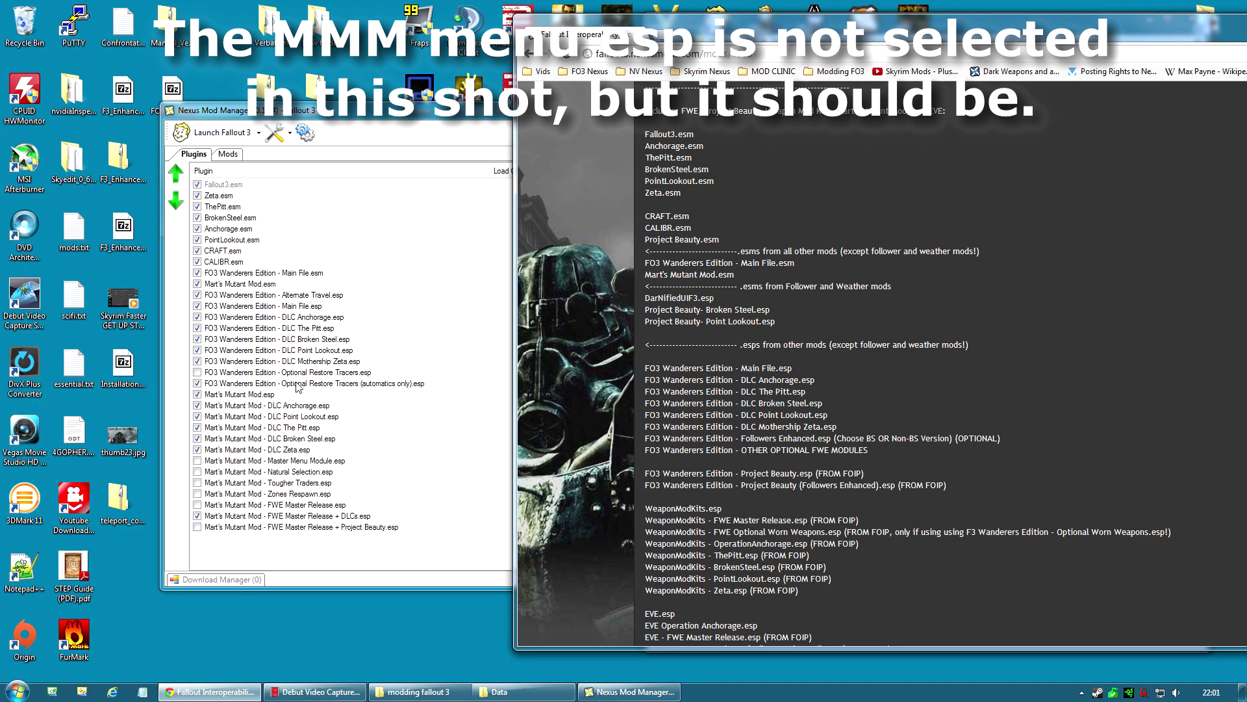
{"action": "left_click", "coordinate": [319, 384]}
{"action": "left_click_drag", "start_coordinate": [319, 389], "coordinate": [317, 372]}
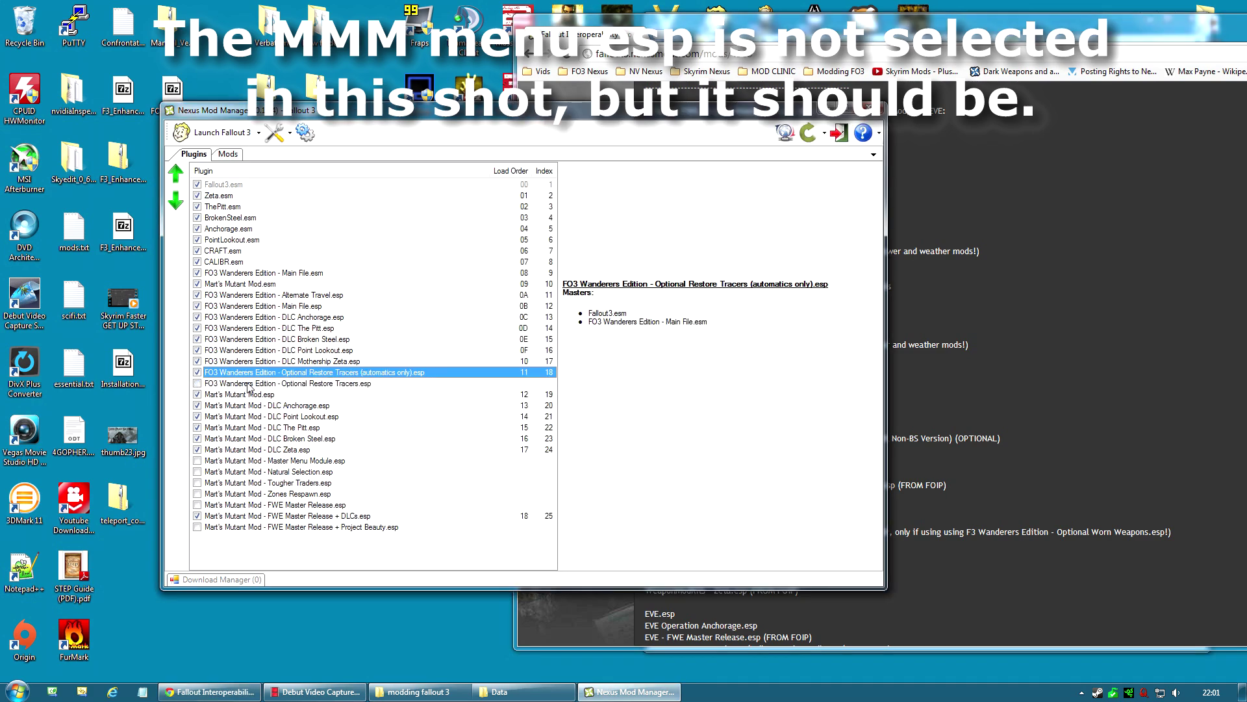
{"action": "left_click", "coordinate": [345, 389]}
- Compare the Mart's Mutant Mod main, DLC and FWE Master Release + DLCs plugins with the recommended order on the FOIP page
{"action": "left_click", "coordinate": [1035, 405]}
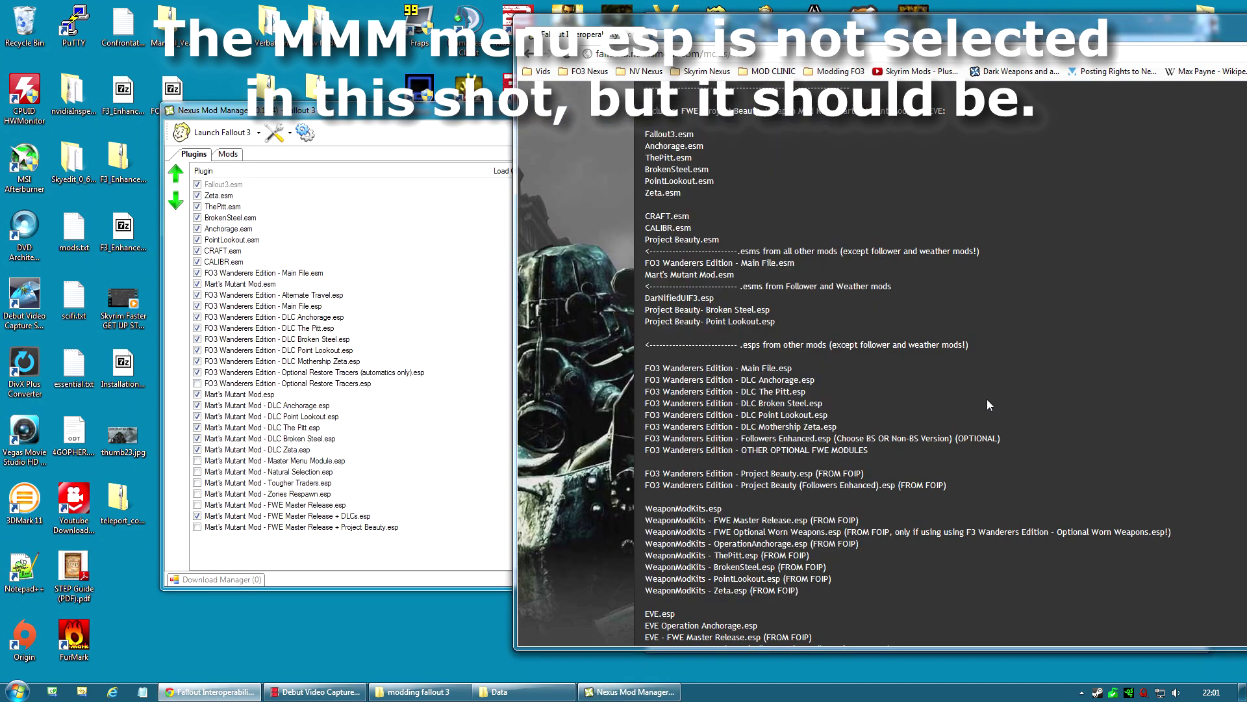
{"action": "scroll", "coordinate": [693, 399], "scroll_direction": "down", "scroll_amount": 2}
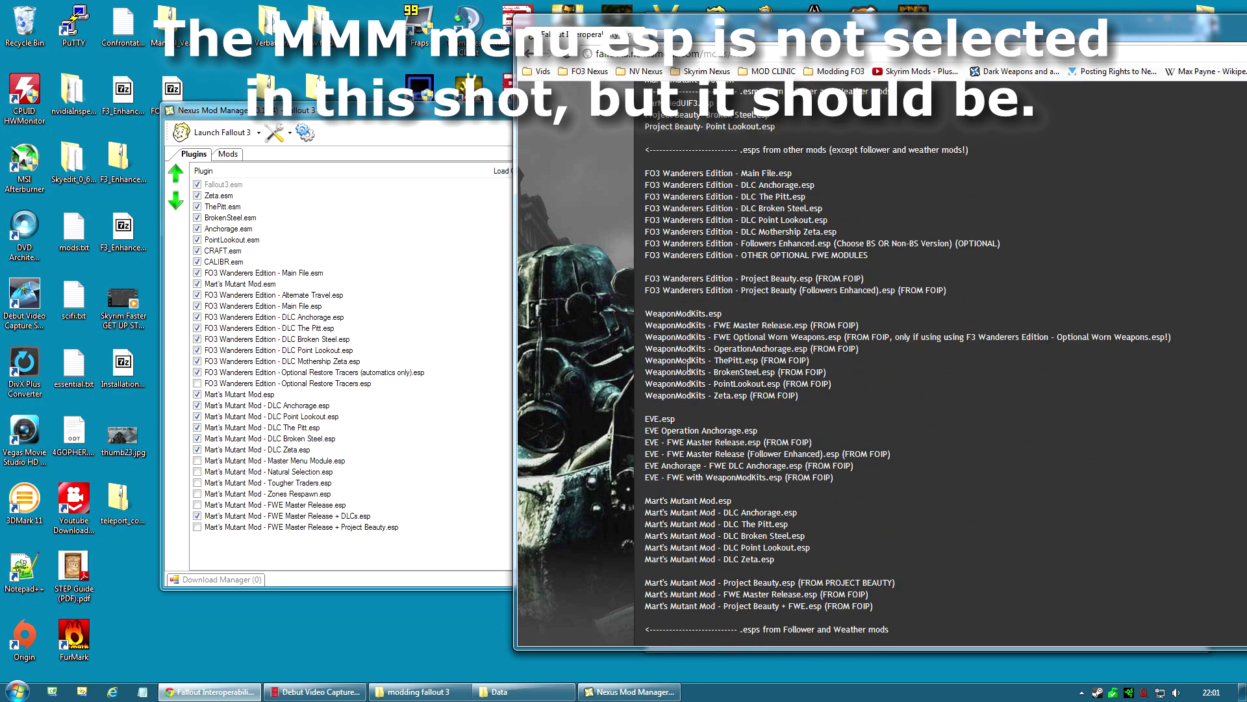
{"action": "scroll", "coordinate": [691, 366], "scroll_direction": "down", "scroll_amount": 2}
{"action": "scroll", "coordinate": [705, 350], "scroll_direction": "down", "scroll_amount": 2}
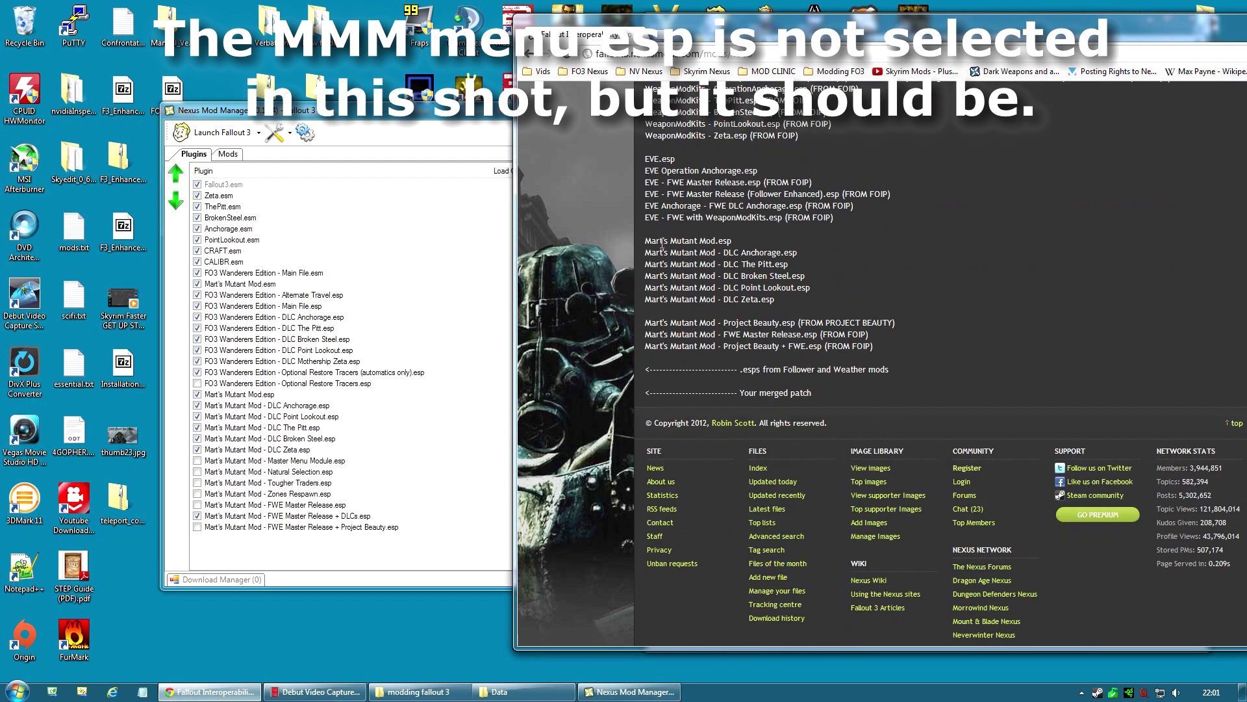
{"action": "left_click", "coordinate": [250, 395]}
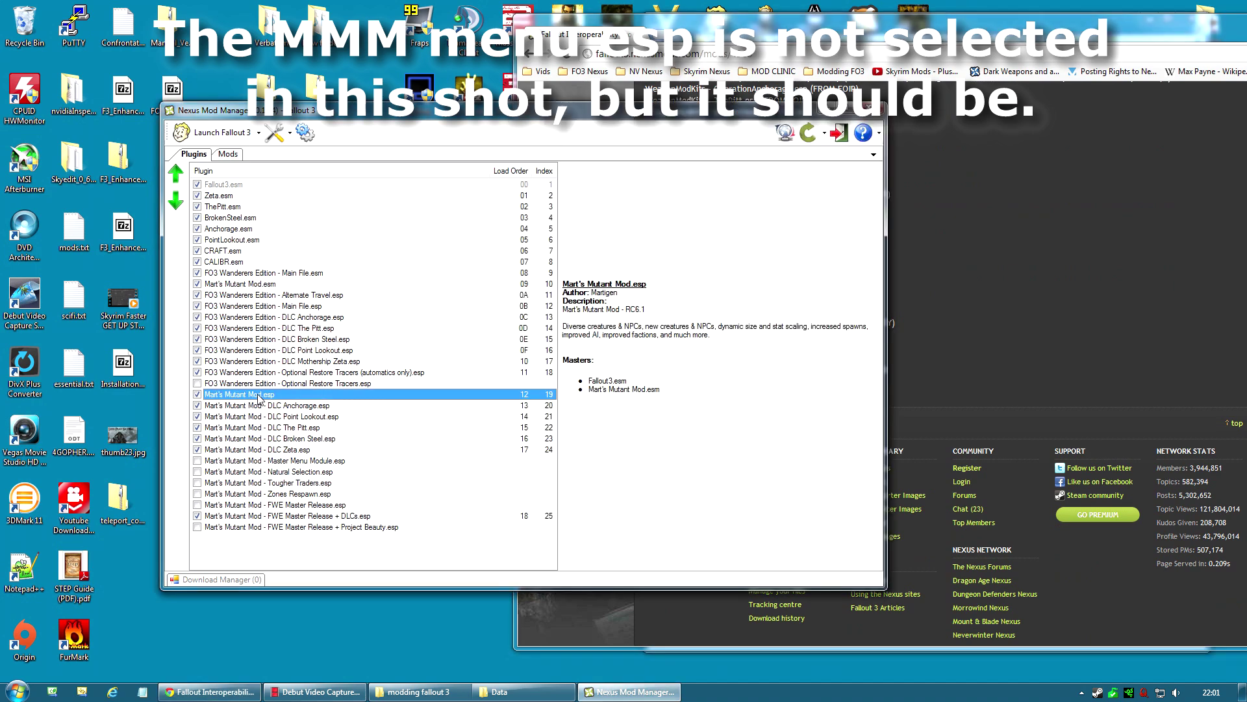
{"action": "left_click", "coordinate": [986, 302]}
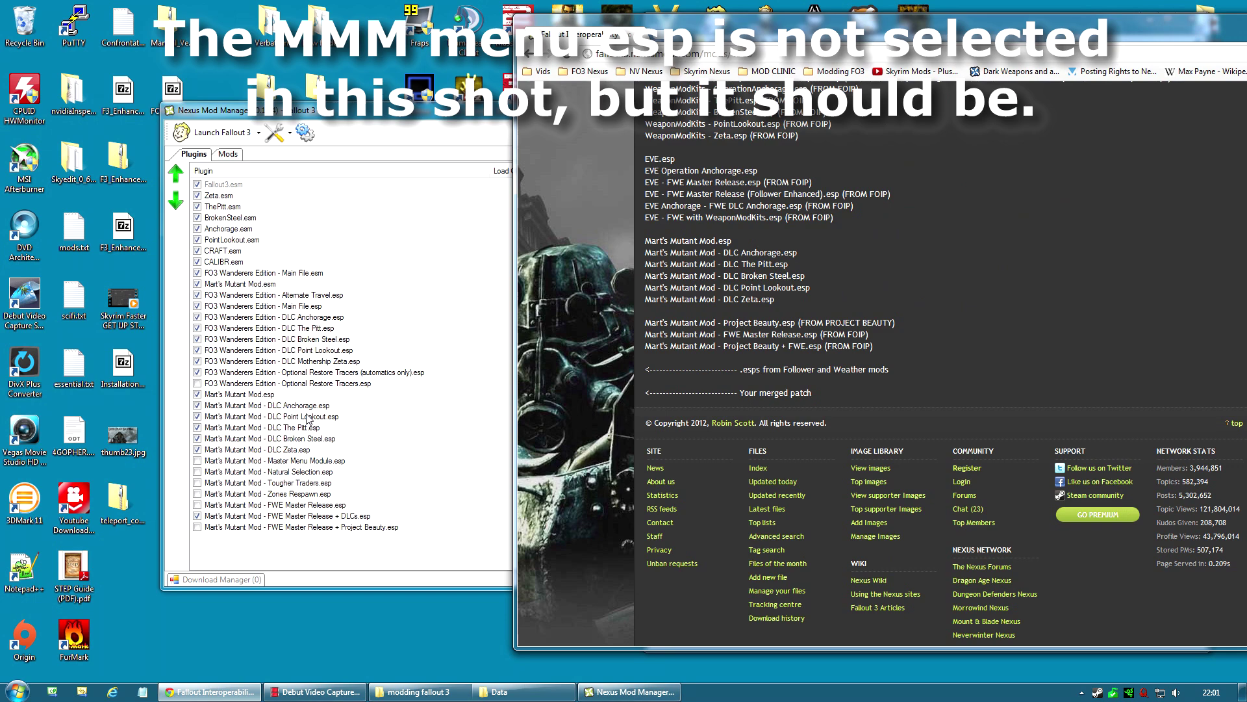
{"action": "left_click_drag", "start_coordinate": [302, 428], "coordinate": [310, 426]}
{"action": "left_click", "coordinate": [909, 297]}
{"action": "left_click", "coordinate": [305, 517]}
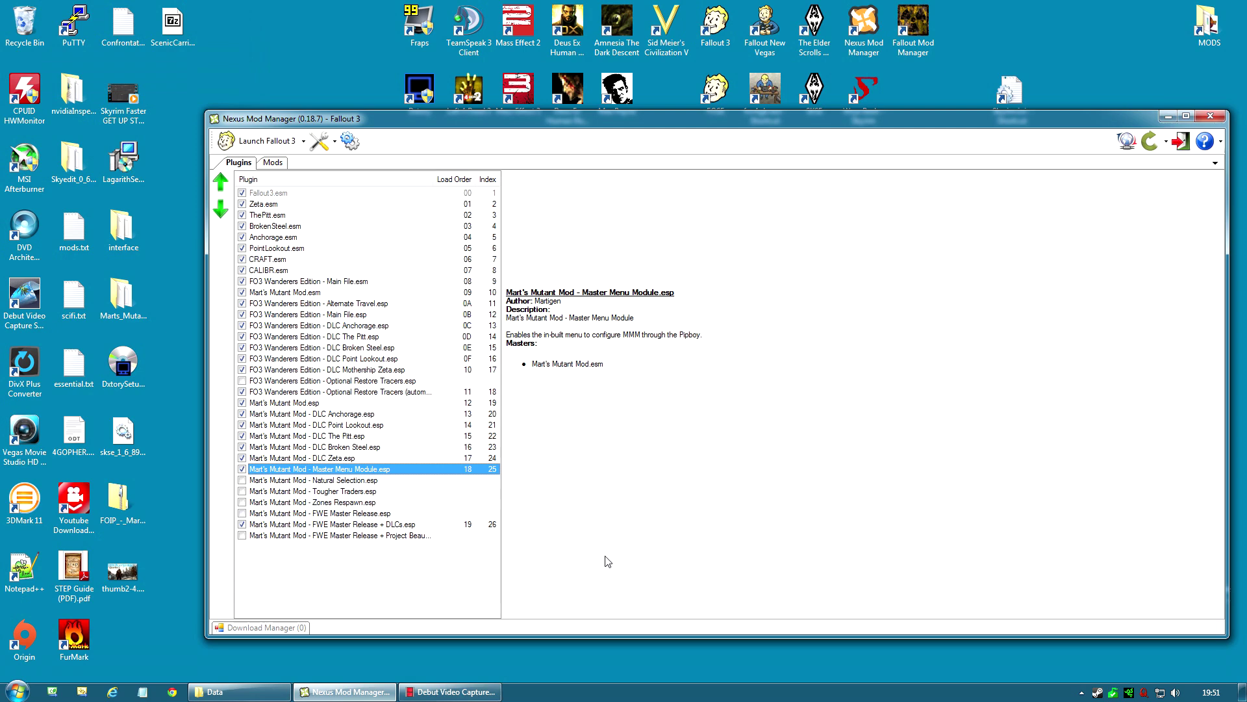
- Delete the Mart's Mutant Mod Natural Selection, Tougher Traders and Zones Respawn .esp files from the Fallout 3 Data folder
{"action": "left_click", "coordinate": [266, 691]}
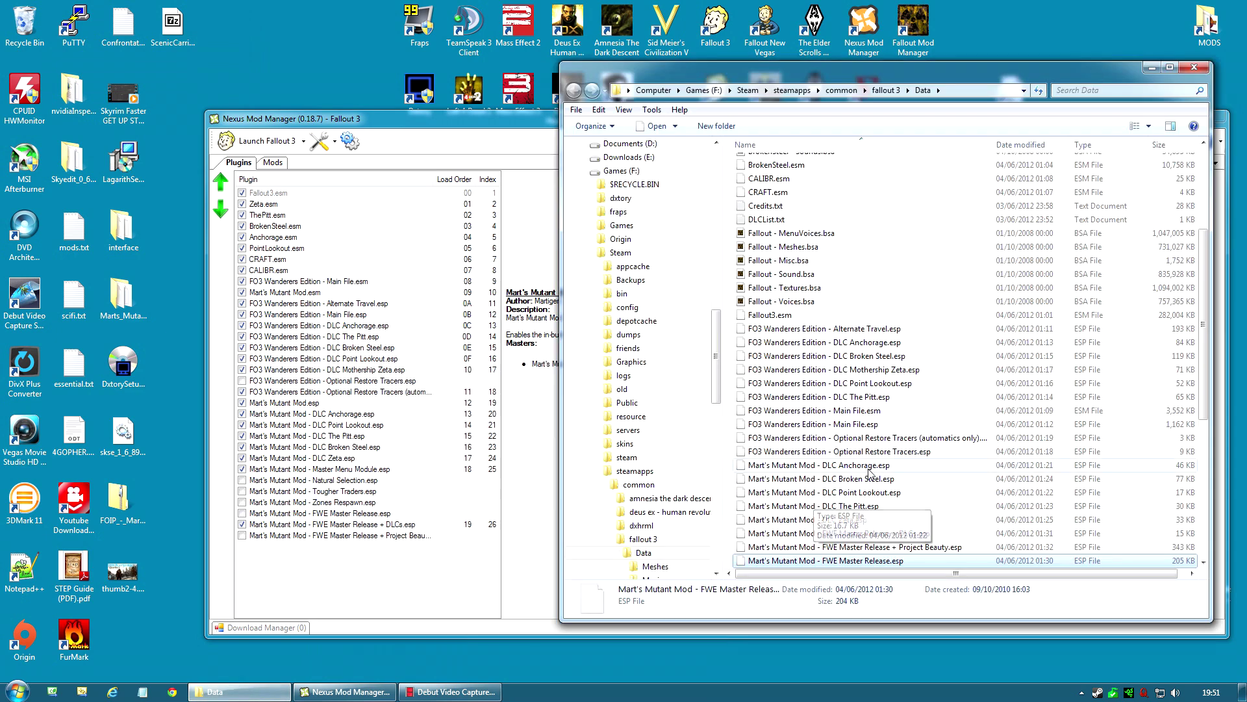
{"action": "left_click", "coordinate": [870, 492]}
{"action": "scroll", "coordinate": [871, 500], "scroll_direction": "down", "scroll_amount": 3}
{"action": "scroll", "coordinate": [864, 481], "scroll_direction": "down", "scroll_amount": 1}
{"action": "left_click", "coordinate": [852, 419]}
{"action": "left_click", "coordinate": [849, 447], "text": "shift"}
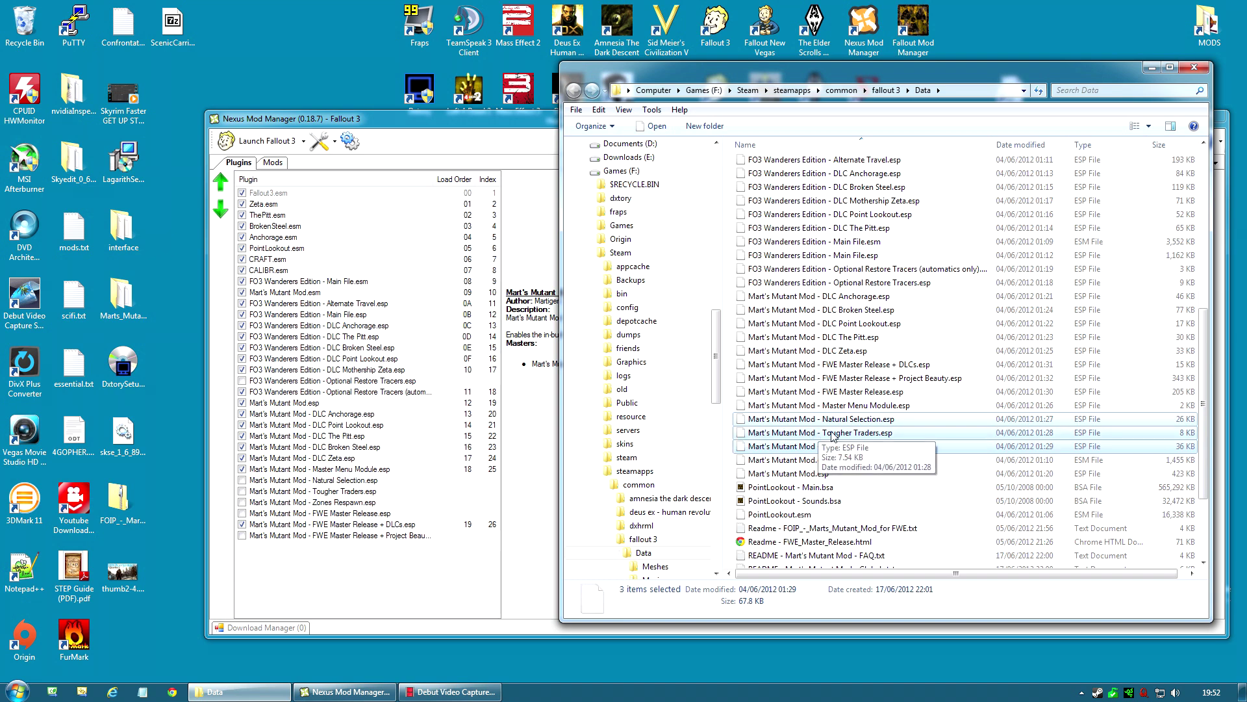
{"action": "key", "text": "Delete"}
{"action": "left_click", "coordinate": [673, 362]}
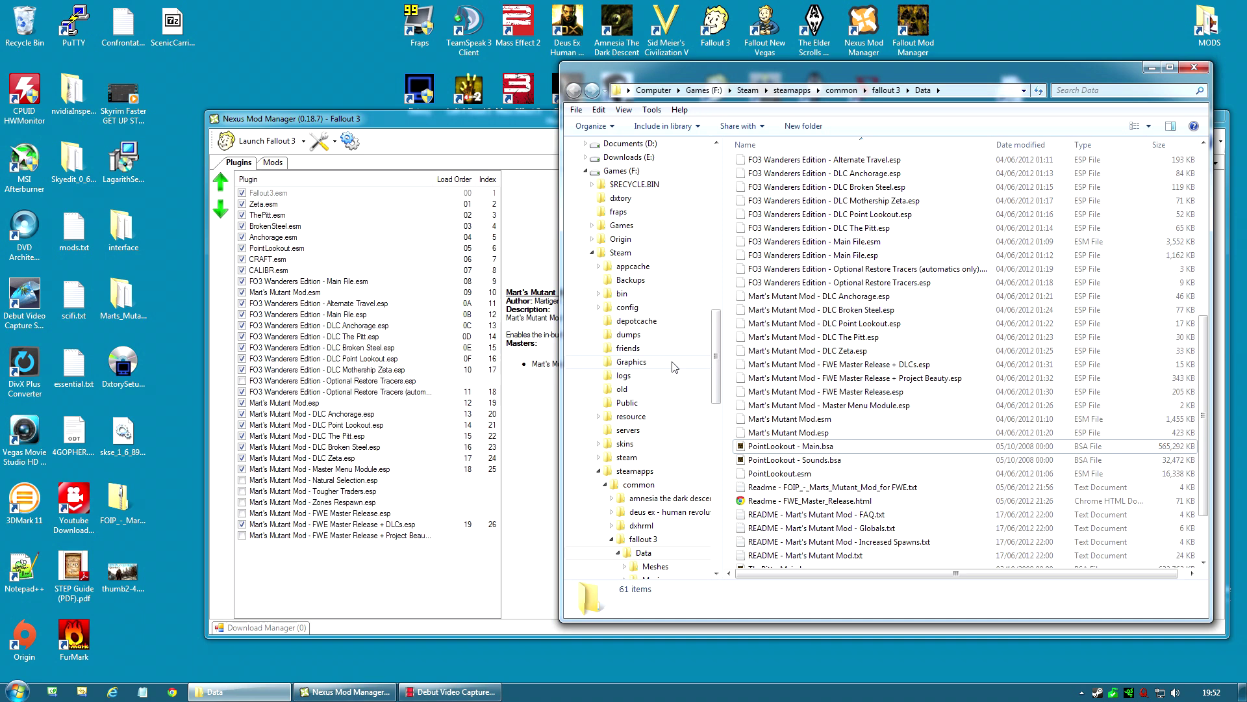
- Delete the unused Mart's Mutant Mod - FWE Master Release.esp from the Fallout 3 Data folder
{"action": "left_click", "coordinate": [327, 515]}
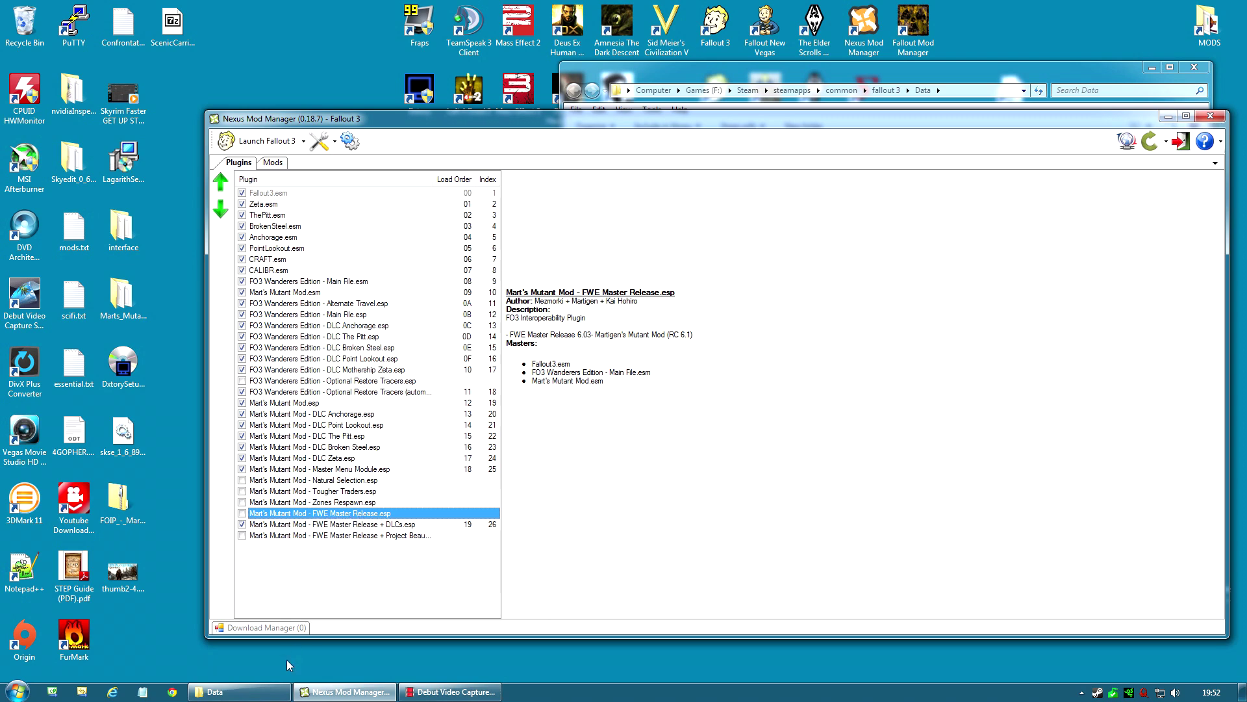
{"action": "left_click", "coordinate": [273, 691]}
{"action": "left_click", "coordinate": [899, 396]}
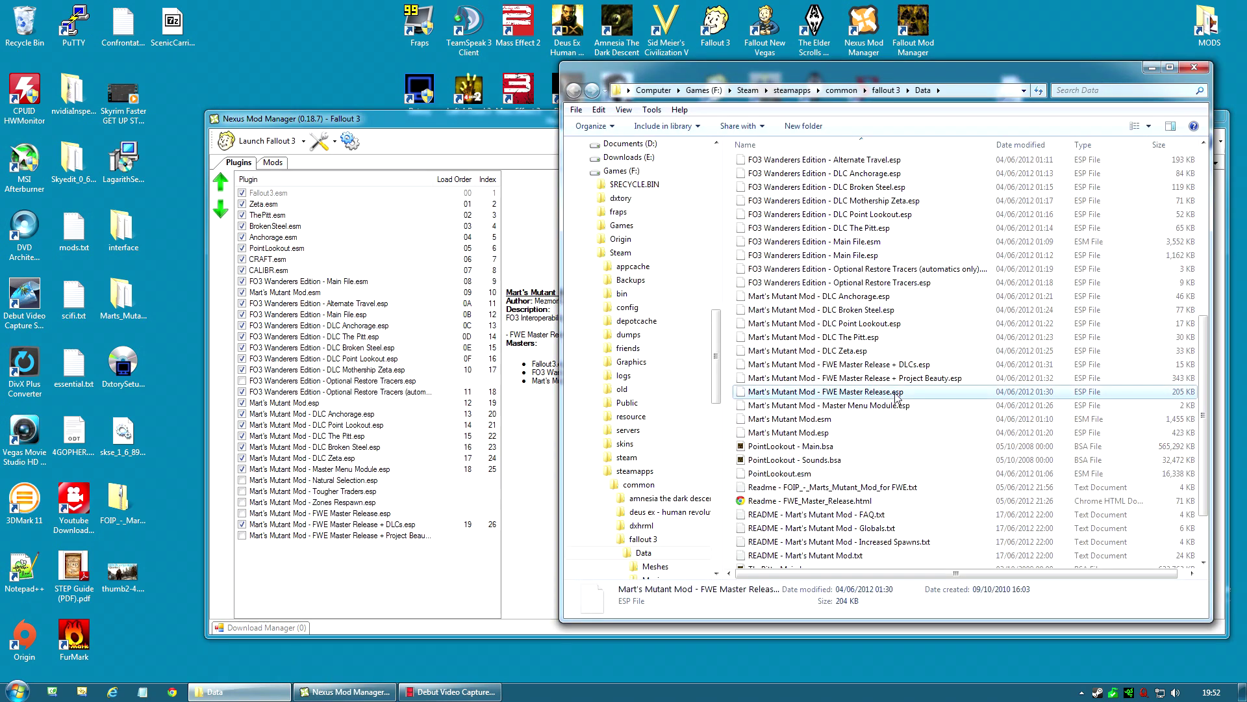
{"action": "key", "text": "Delete"}
{"action": "left_click", "coordinate": [677, 405]}
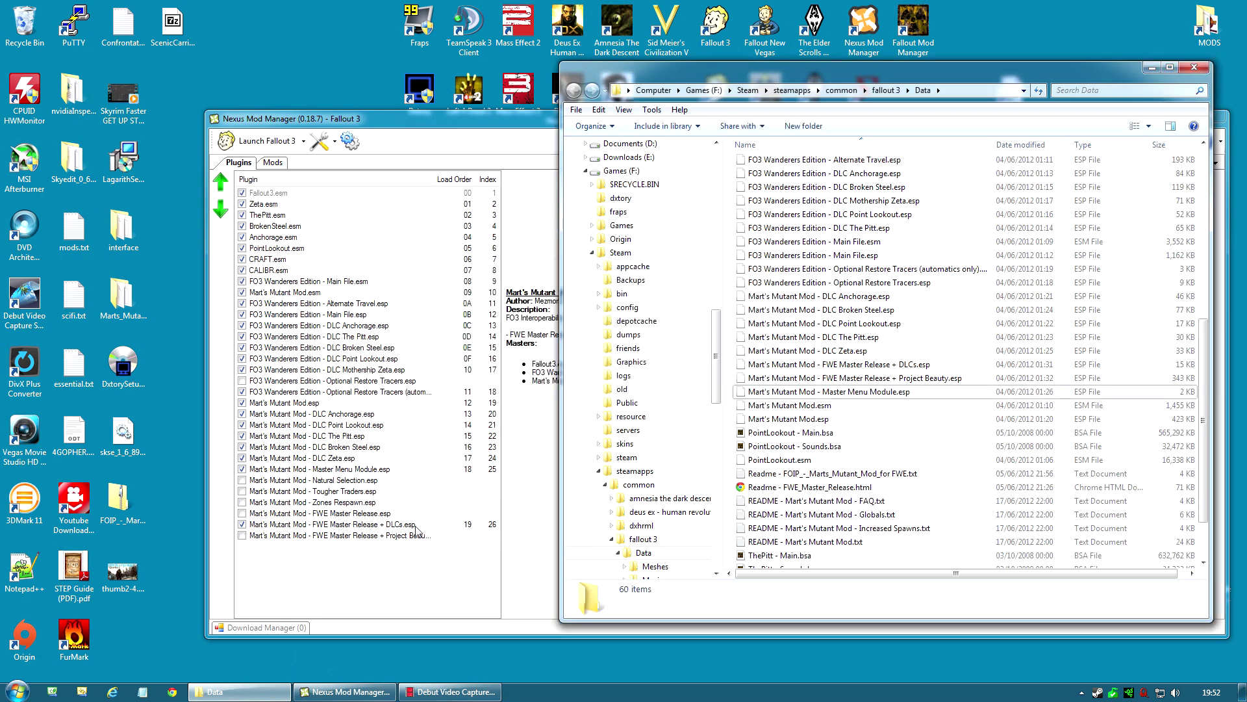
- Review the details of the FWE Master Release + DLCs, FWE Master Release + Project Beauty and Optional Restore Tracers plugins
{"action": "left_click", "coordinate": [356, 526]}
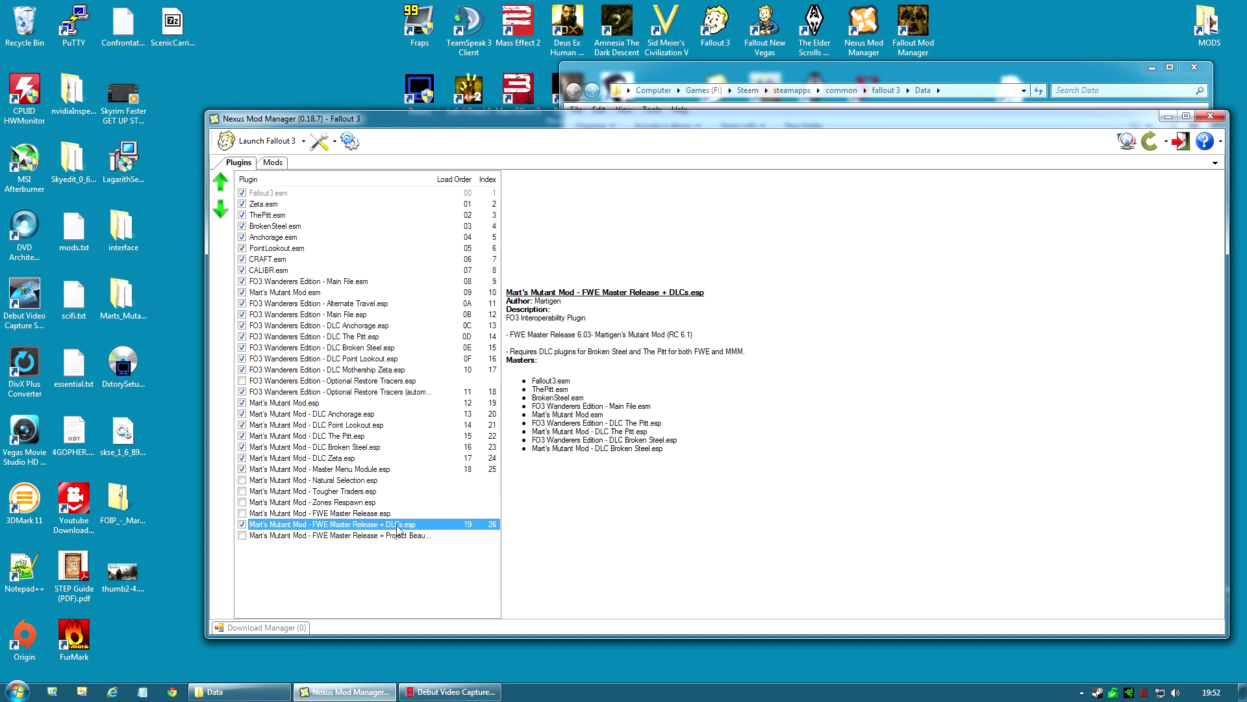
{"action": "left_click", "coordinate": [348, 537]}
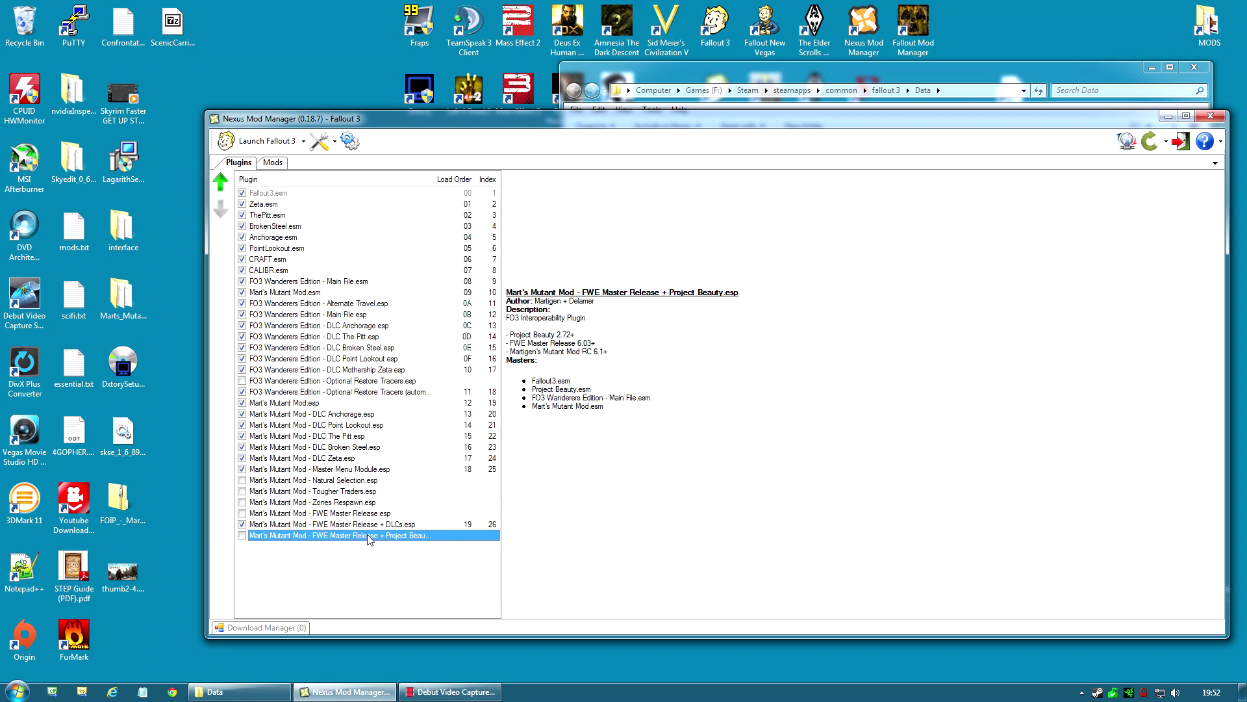
{"action": "left_click", "coordinate": [325, 383]}
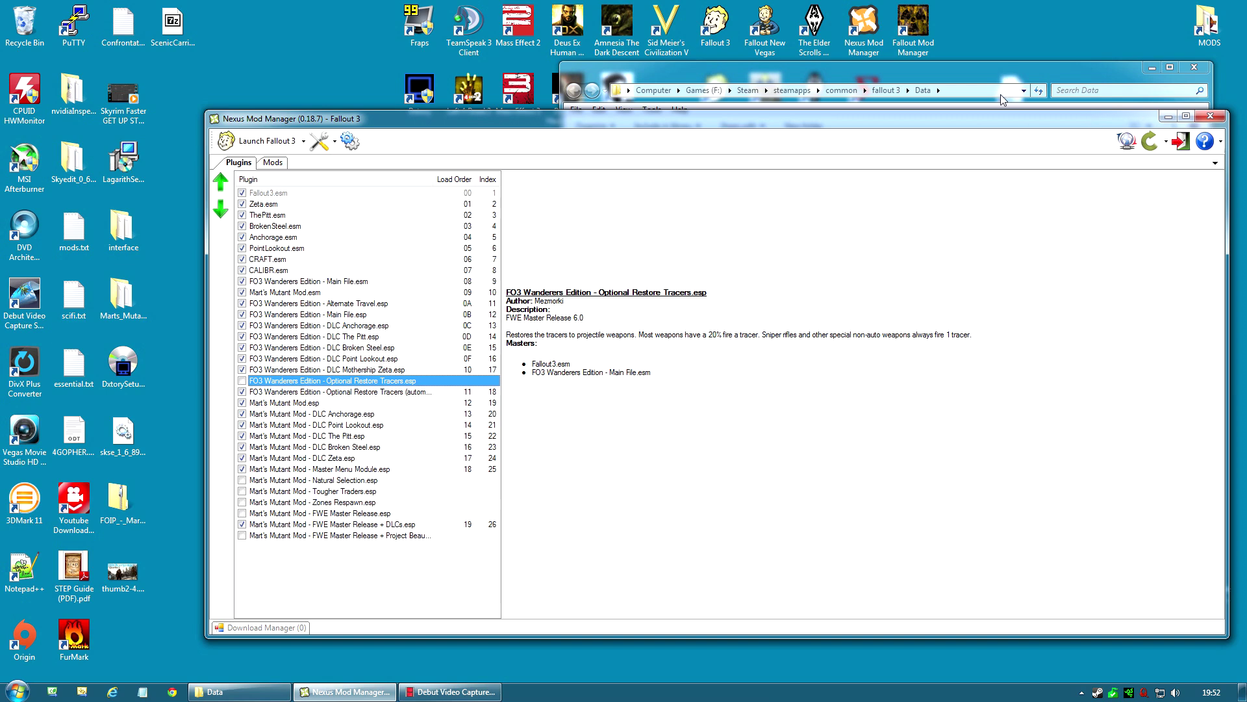
- Close the Data folder and restart Nexus Mod Manager with Fallout 3 as the managed game
{"action": "left_click", "coordinate": [960, 73]}
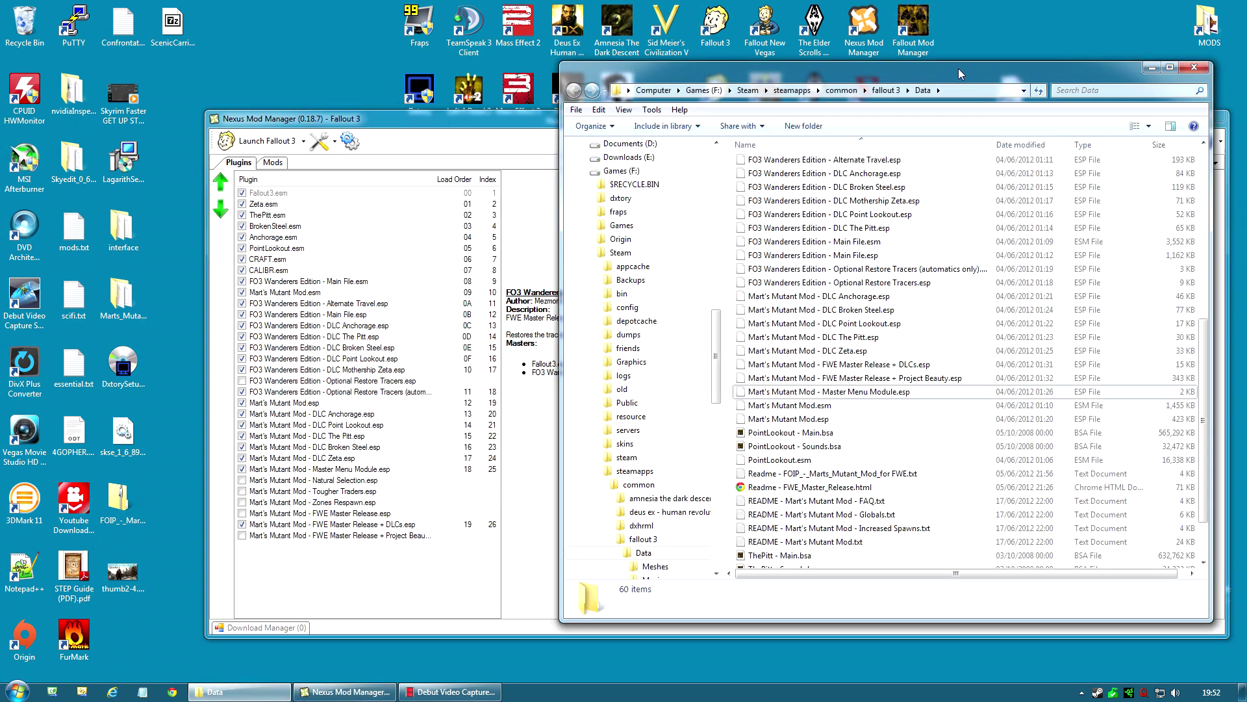
{"action": "left_click", "coordinate": [1194, 69]}
{"action": "left_click", "coordinate": [1212, 117]}
{"action": "double_click", "coordinate": [864, 26]}
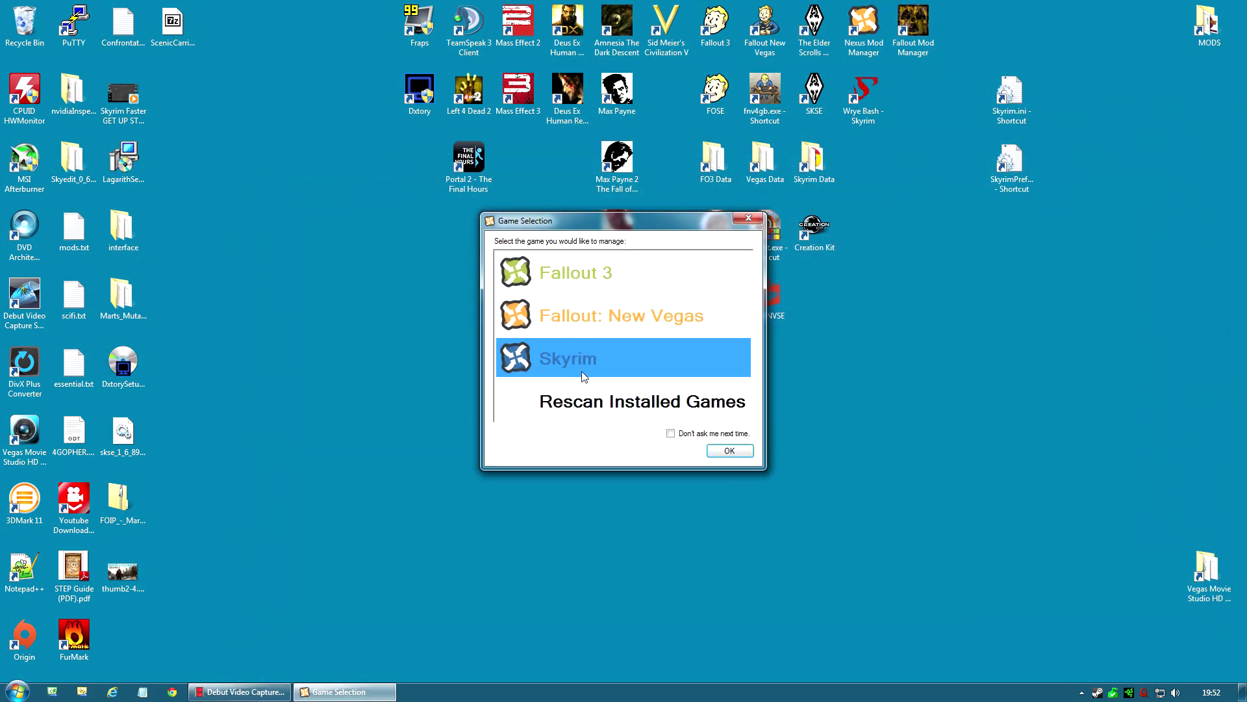
{"action": "left_click", "coordinate": [586, 286]}
{"action": "left_click", "coordinate": [736, 453]}
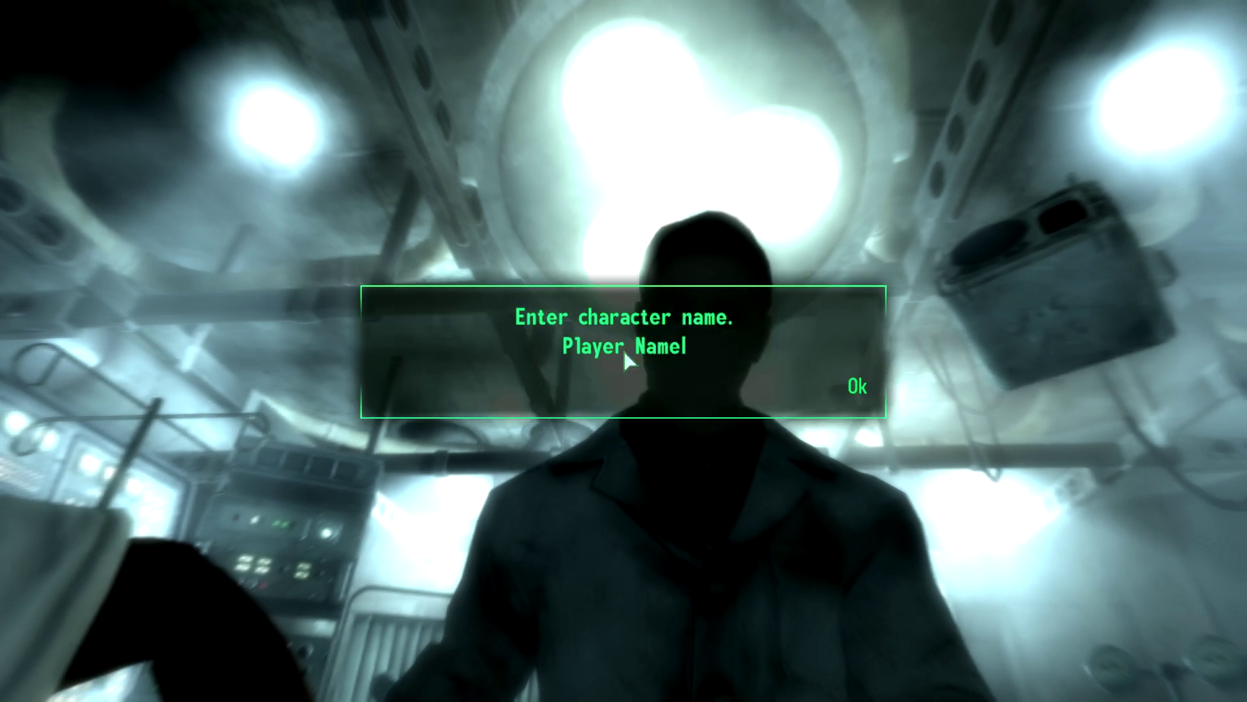
- In the new Fallout 3 game, enter the player character's name and choose the Wake up! (Alternate Start) option
{"action": "key", "text": "BackSpace"}
{"action": "type", "text": "Boris"}
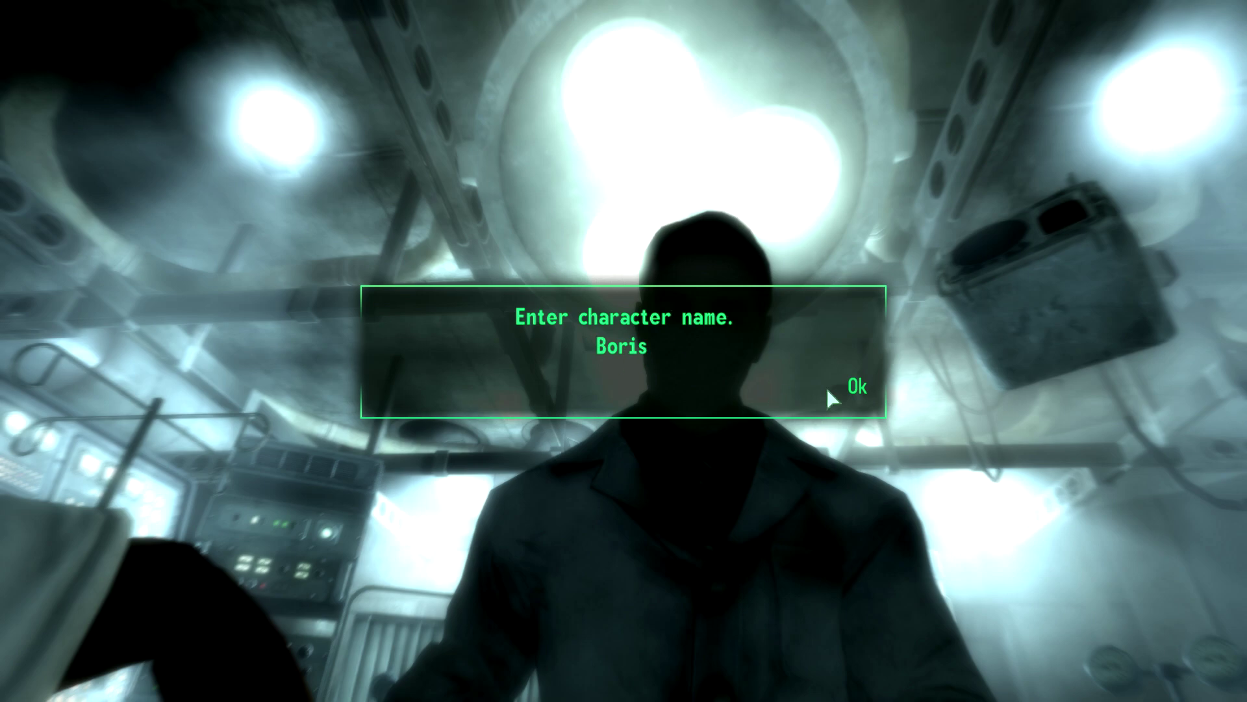
{"action": "left_click", "coordinate": [855, 384]}
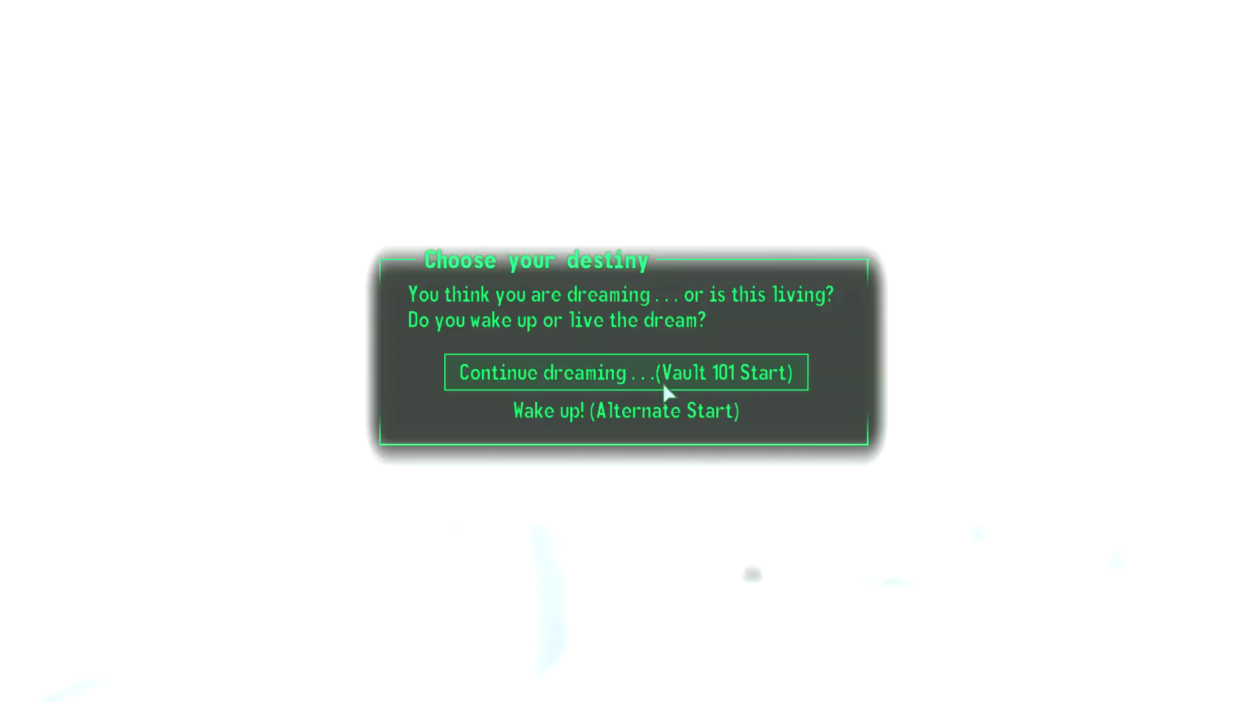
{"action": "left_click", "coordinate": [627, 416]}
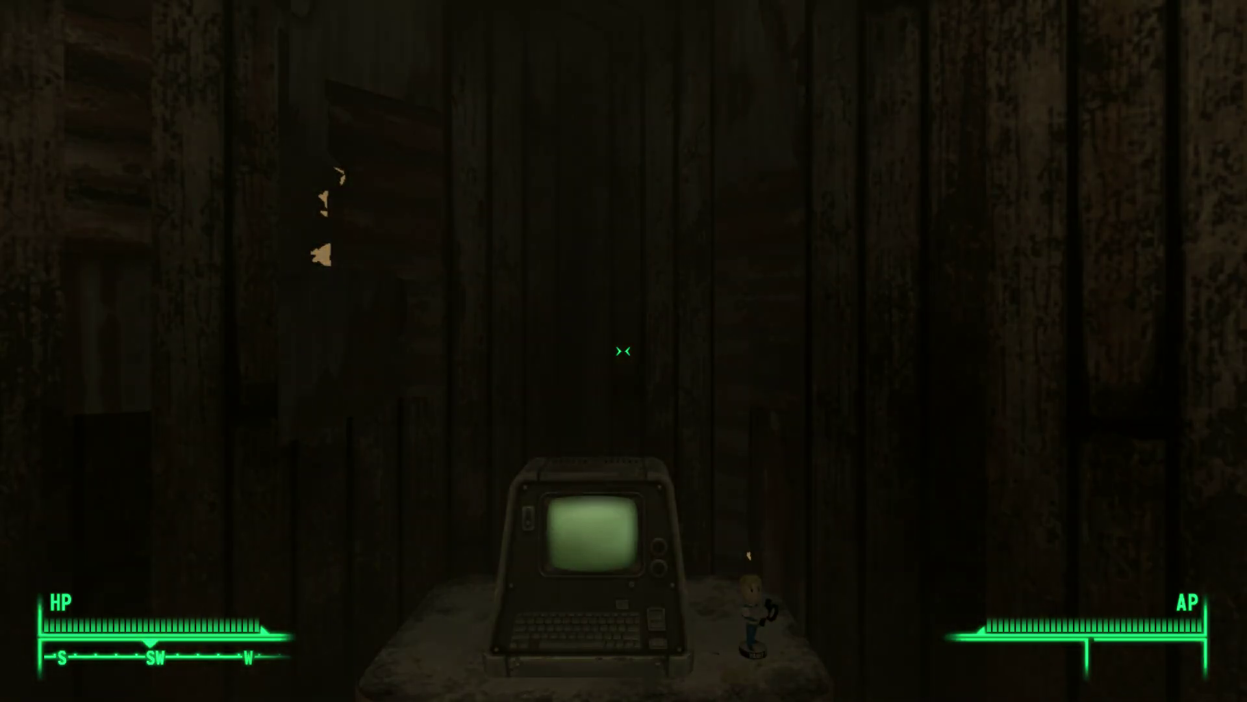
{"action": "mouse_move", "coordinate": [624, 350]}
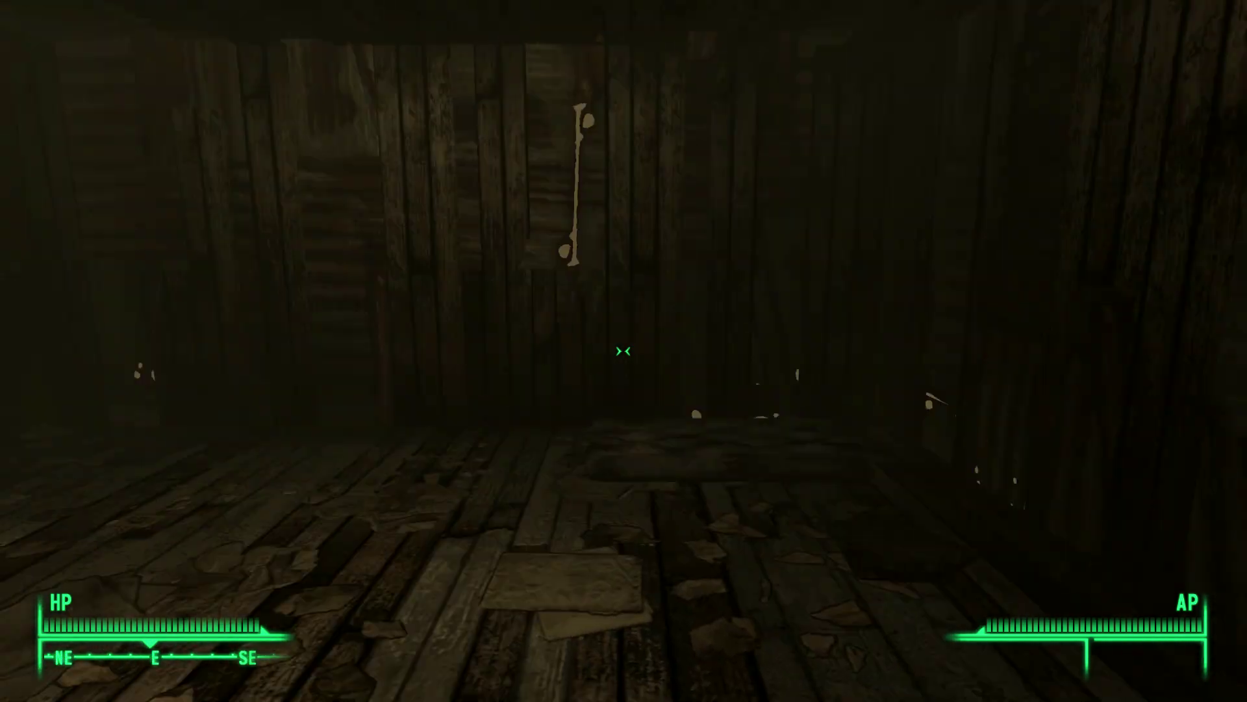